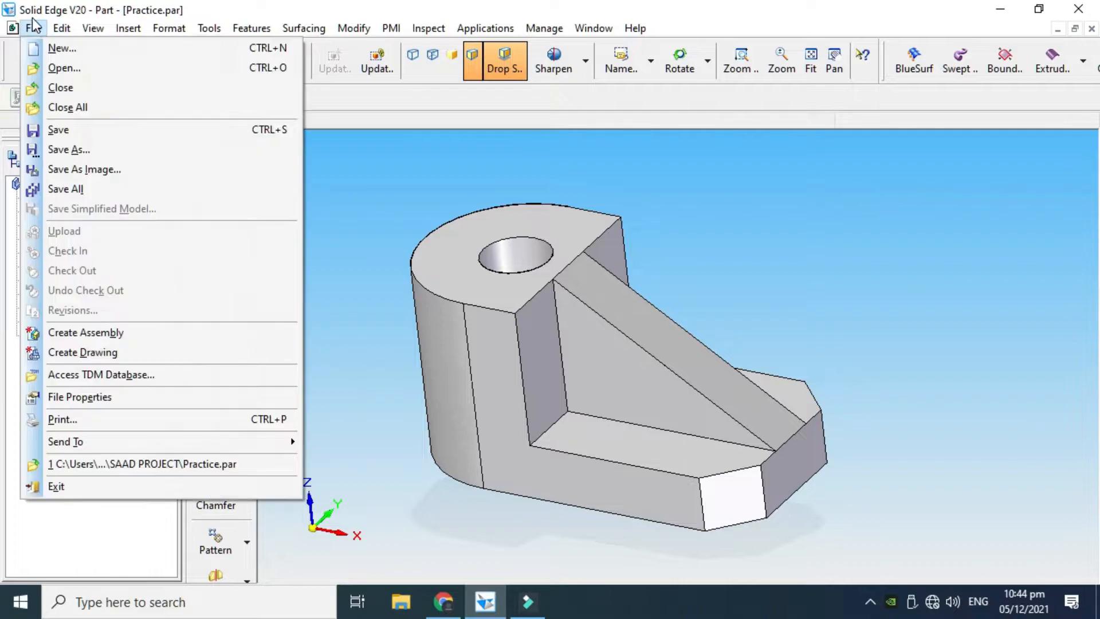
Create a new part document from the Normal.par template
left_click(34, 46)
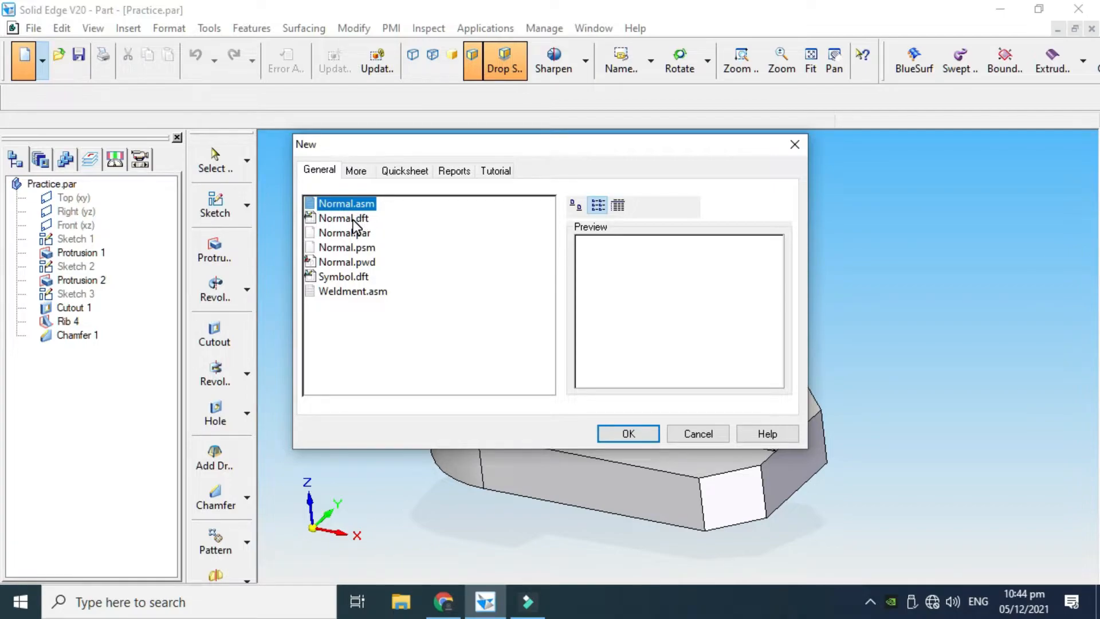
left_click(353, 218)
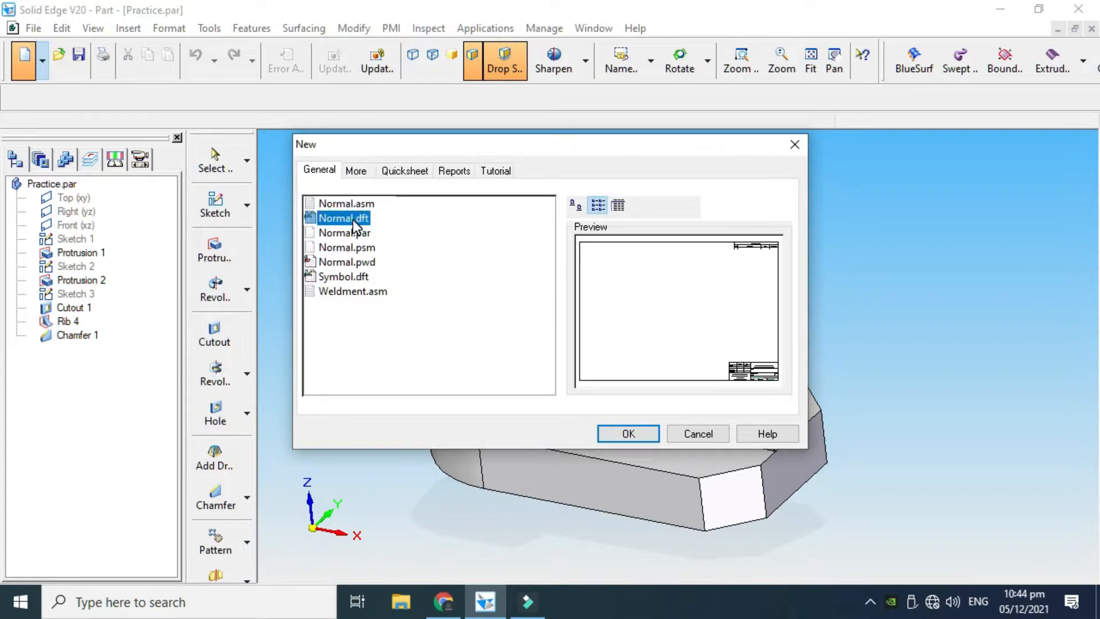
left_click(358, 233)
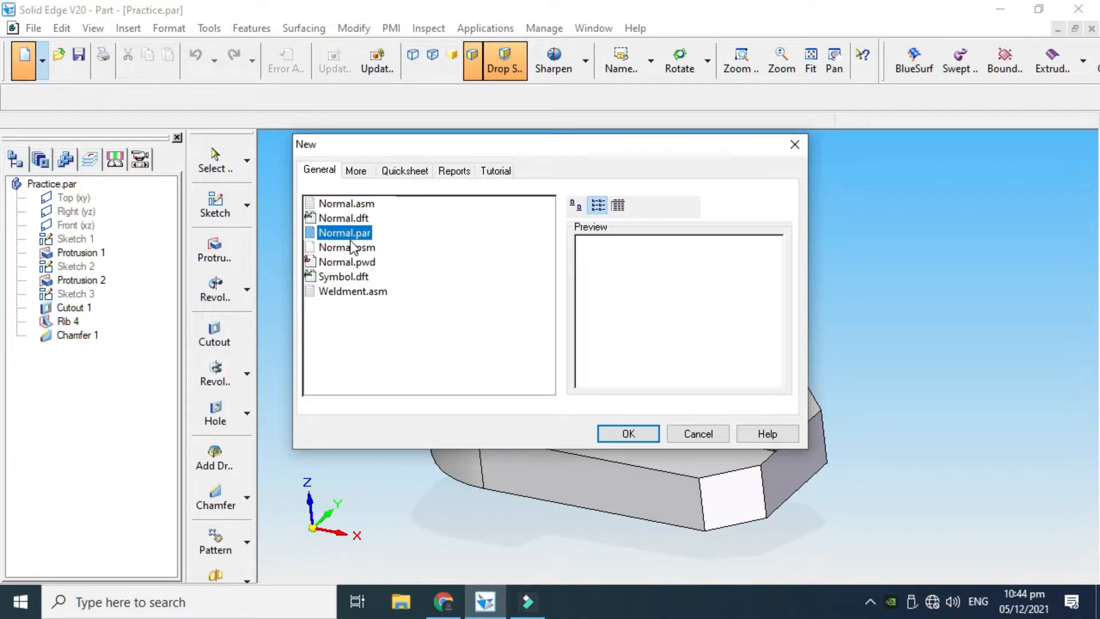
left_click(352, 247)
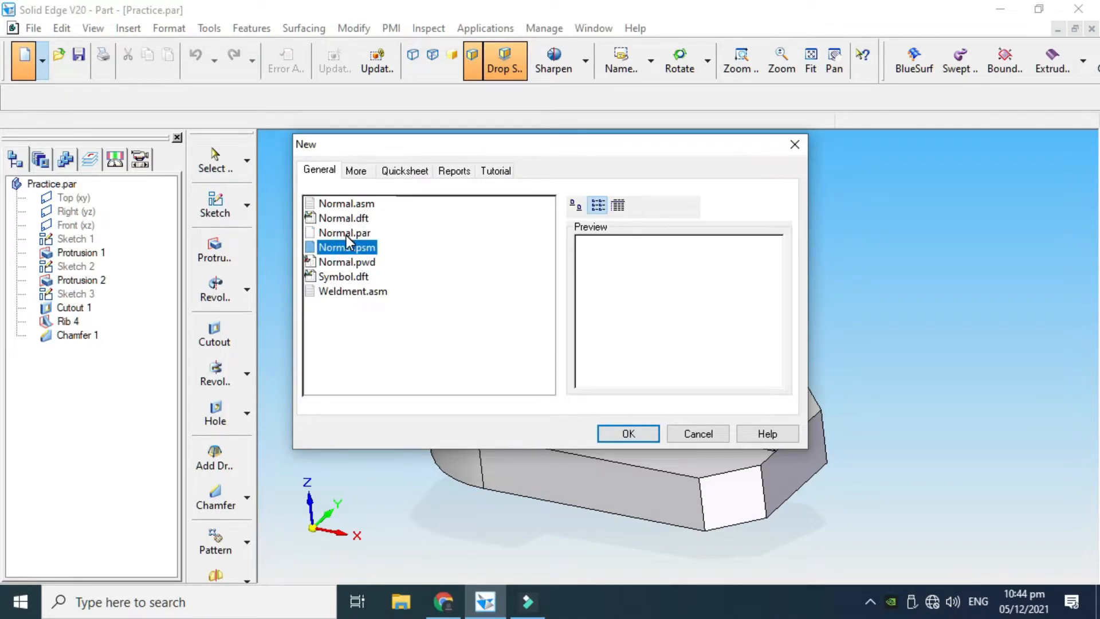
left_click(346, 233)
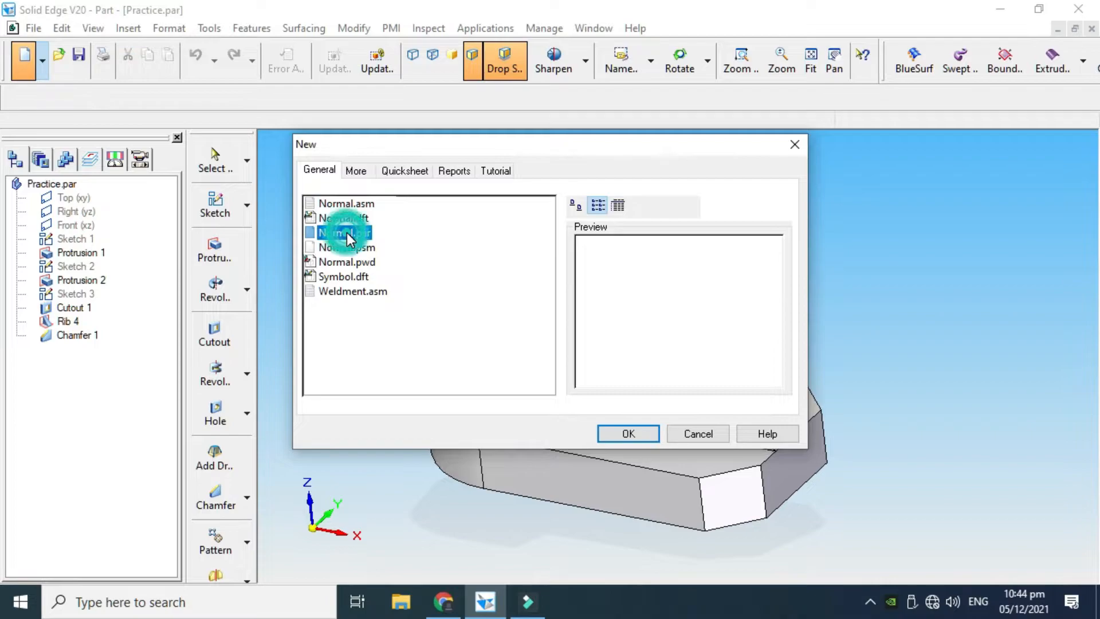
left_click(612, 433)
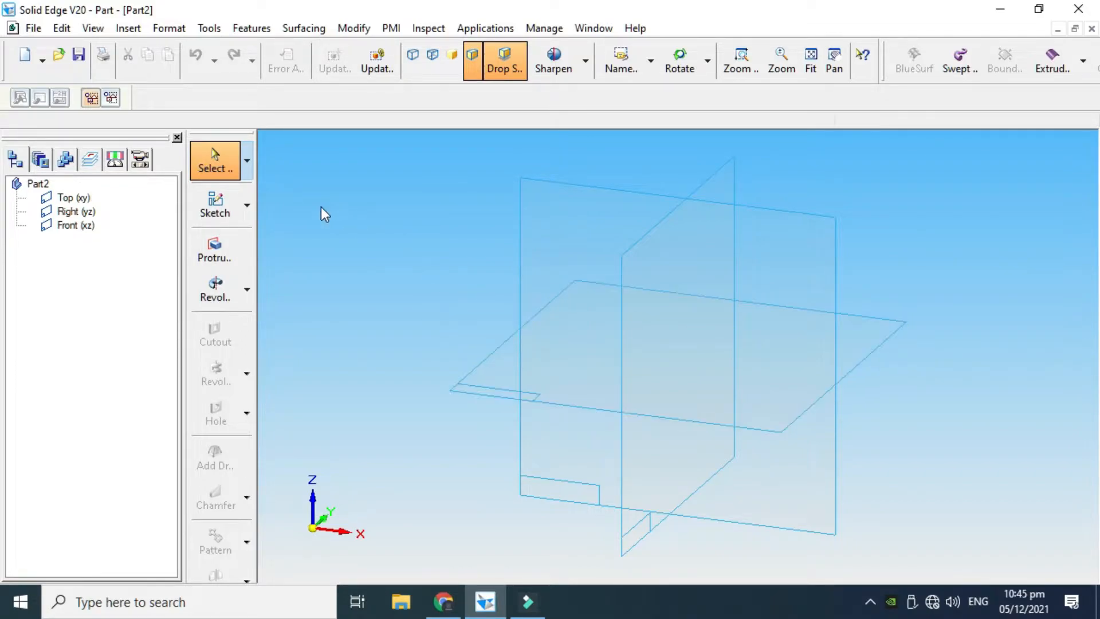
Start a sketch on the Top (xy) plane and draw a rectangle about 69 mm wide and 29 mm high around the origin
left_click(225, 204)
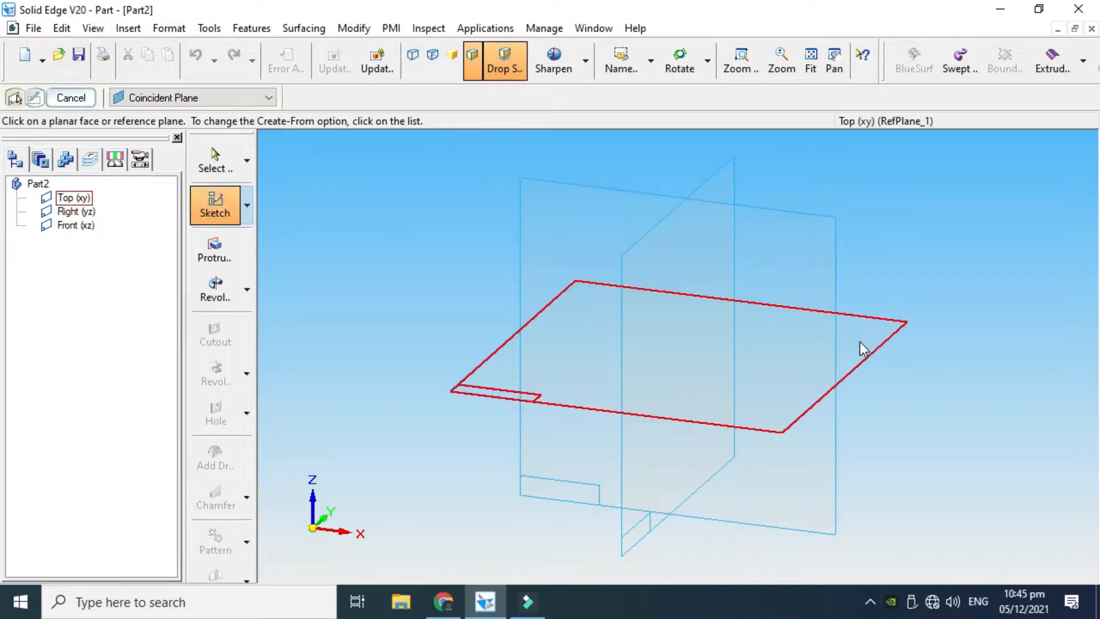
left_click(881, 345)
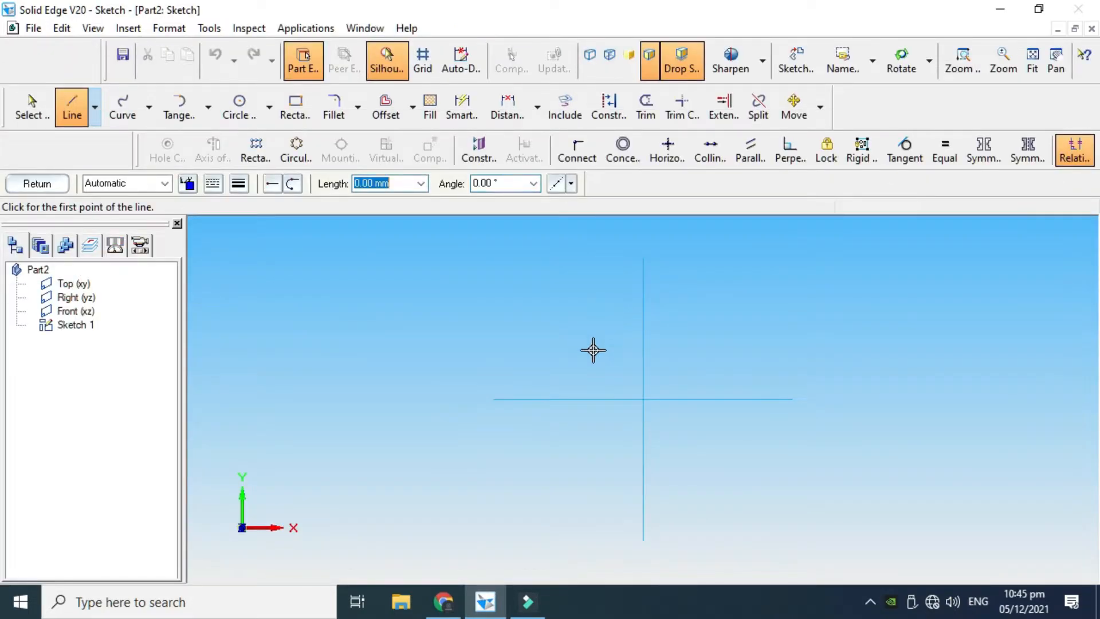
left_click(294, 109)
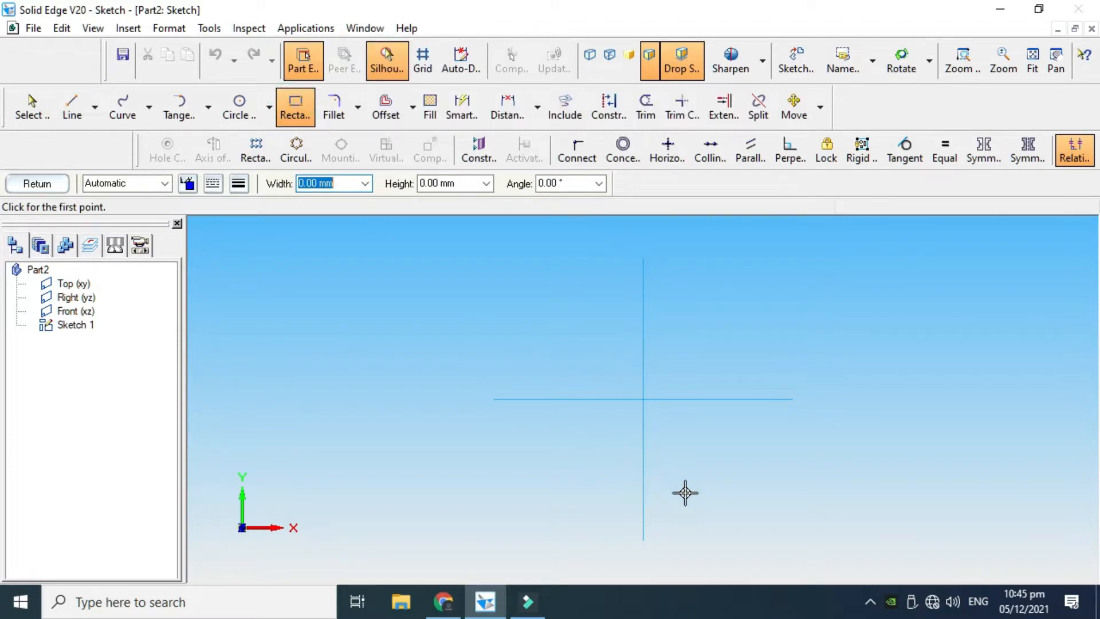
scroll(685, 493, "up", 1)
left_click(519, 310)
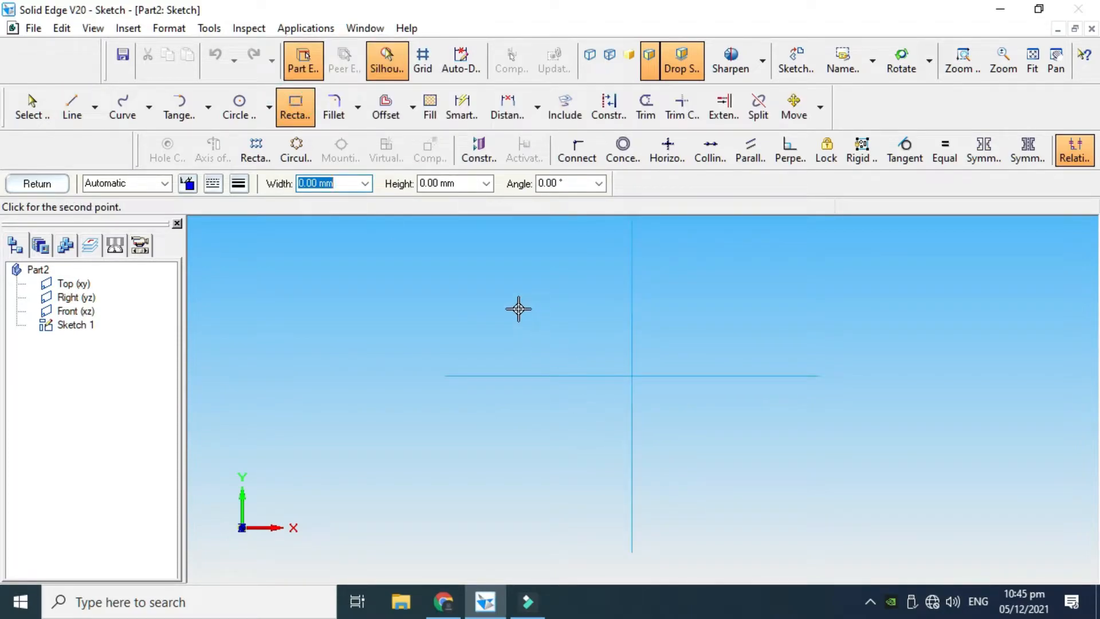
left_click(518, 404)
left_click(744, 440)
scroll(662, 352, "up", 2)
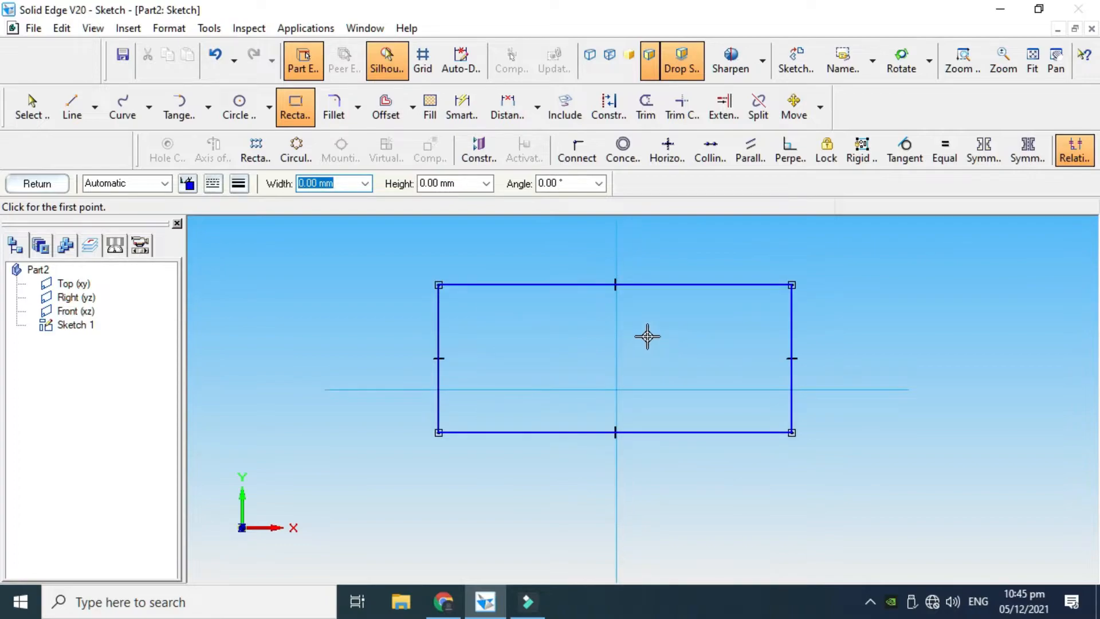
key("Escape")
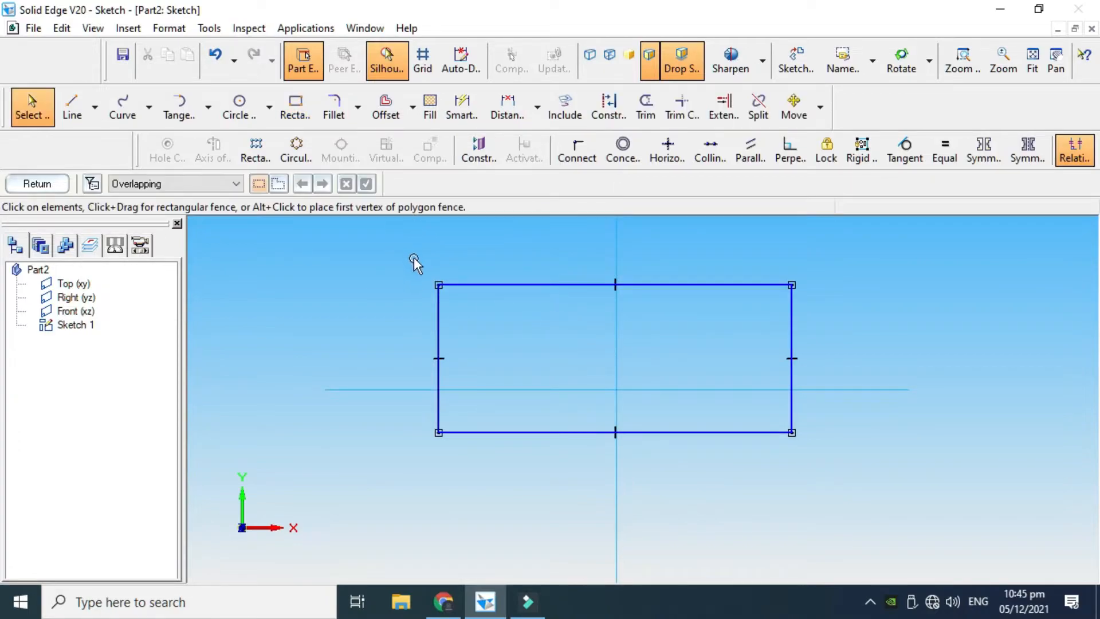
Reshape the rectangle by moving its upper edge outward and its right edge inward to a width of about 46 mm
left_click_drag(548, 285, 542, 260)
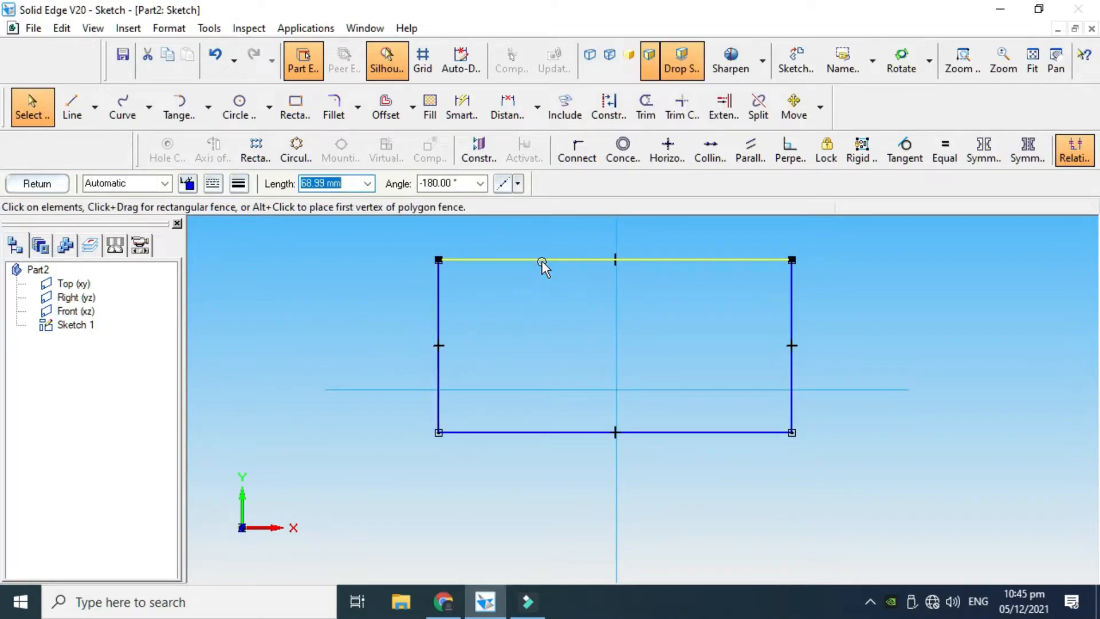
scroll(541, 260, "down", 2)
left_click(708, 310)
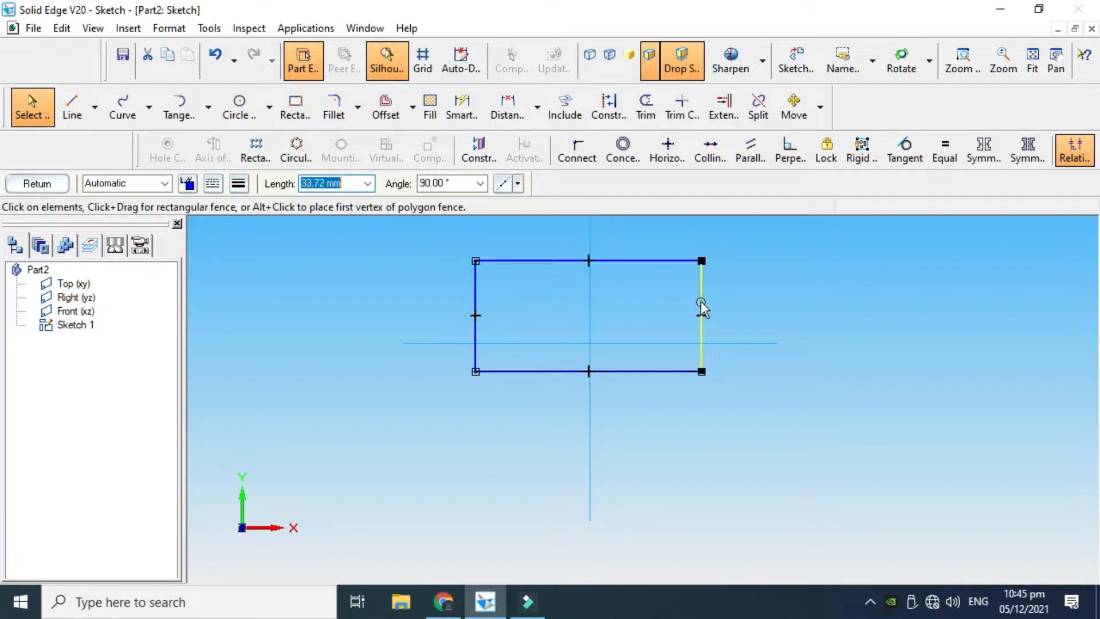
left_click_drag(706, 310, 627, 299)
left_click(510, 261)
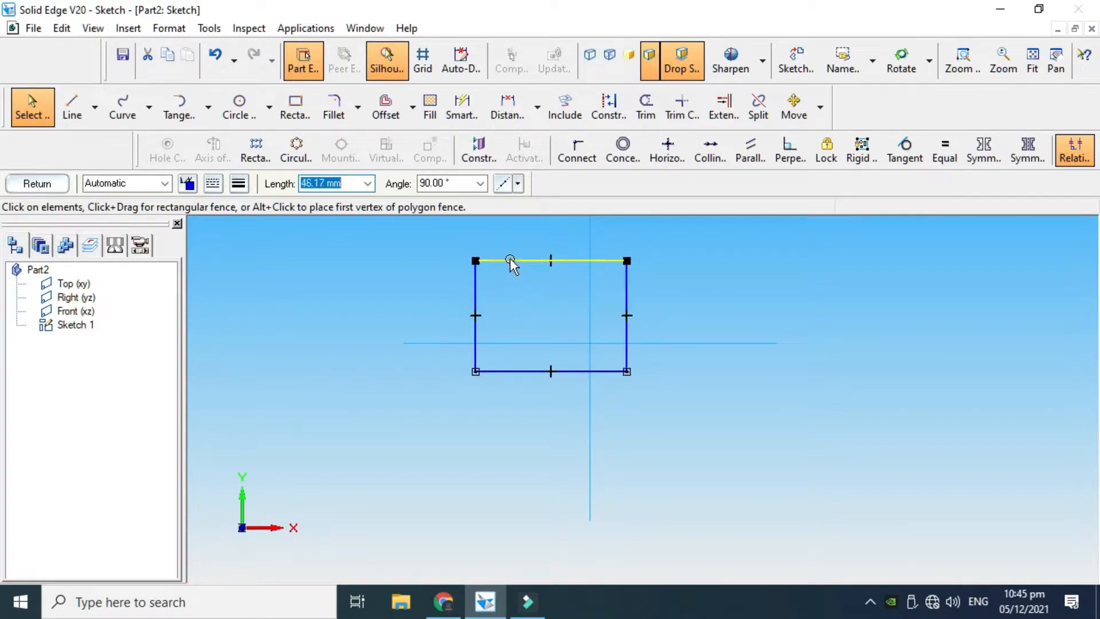
left_click_drag(510, 261, 505, 243)
scroll(486, 287, "up", 1)
scroll(486, 287, "down", 2)
scroll(519, 243, "up", 2)
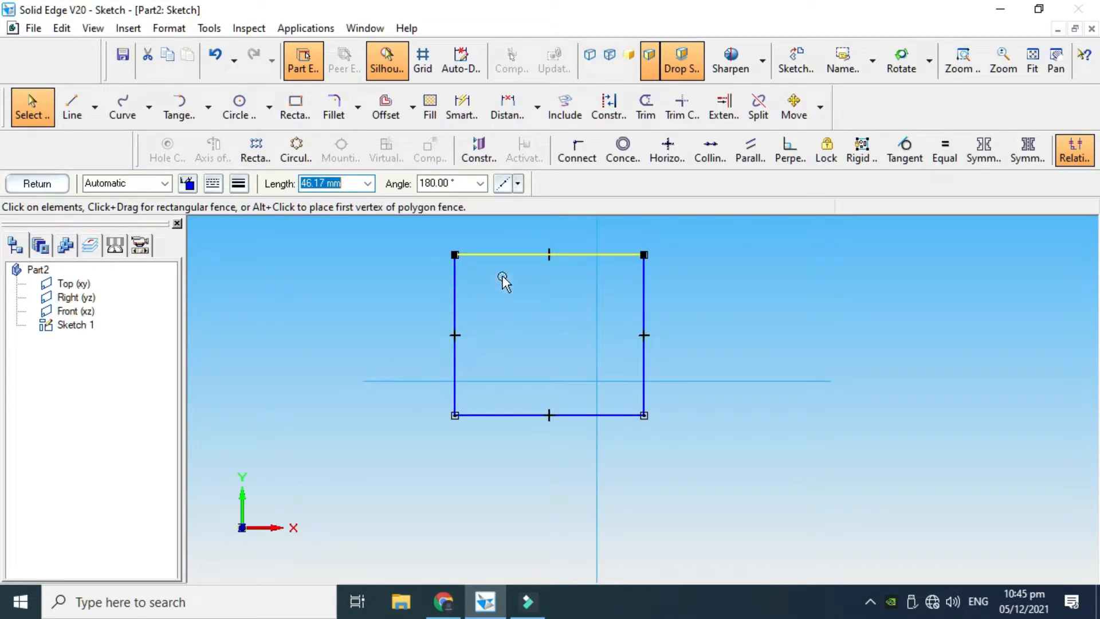
key("Escape")
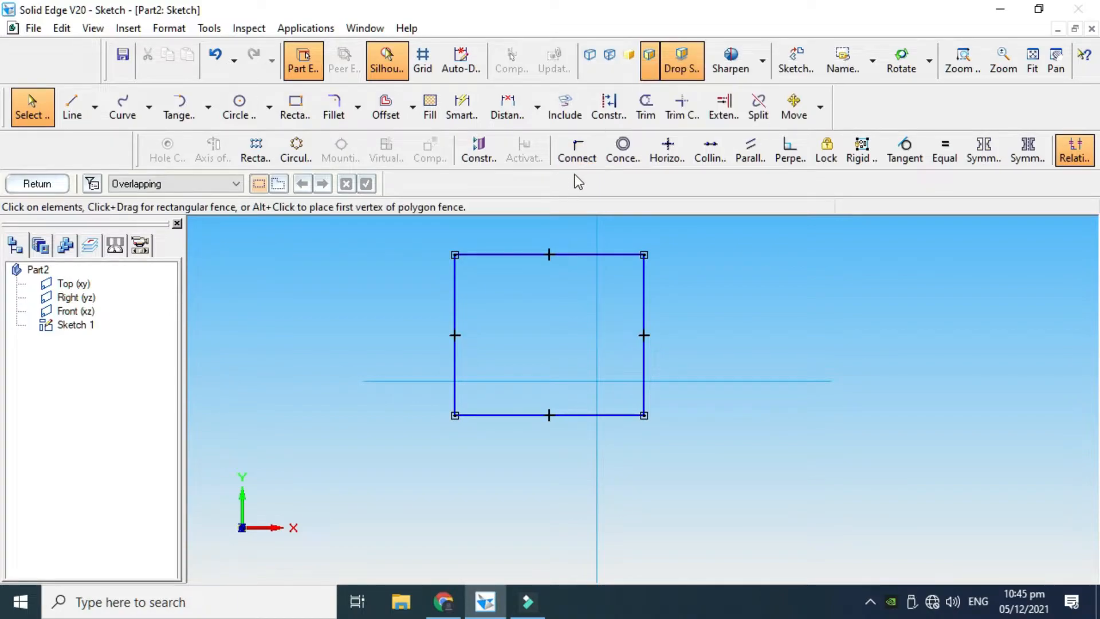
Connect the midpoint of the rectangle's left edge to the horizontal reference axis
left_click(583, 150)
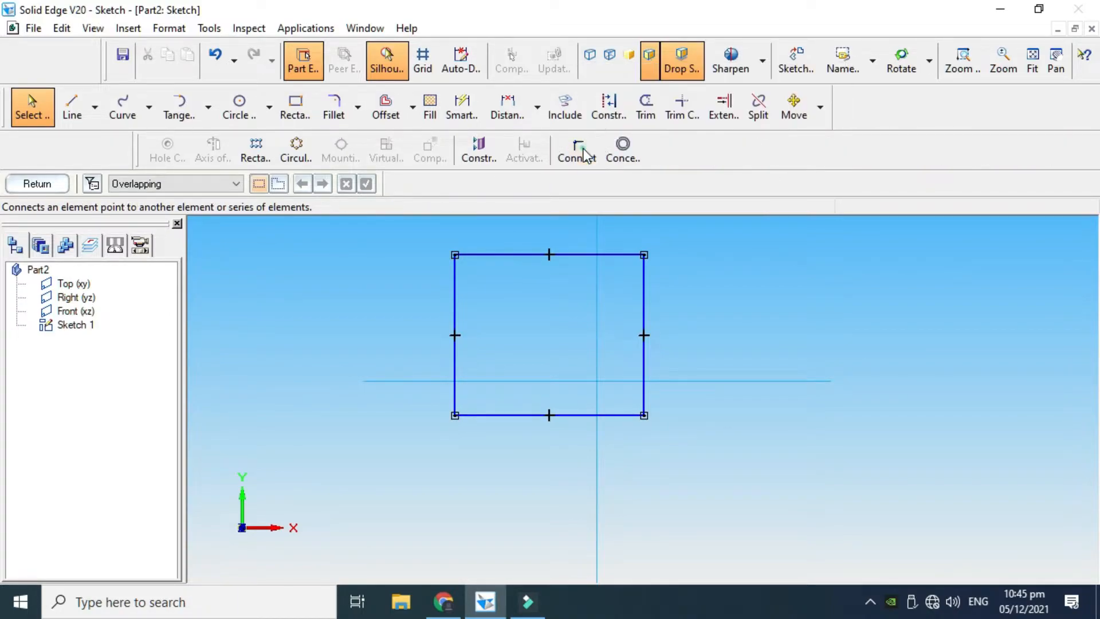
left_click(455, 335)
left_click(478, 381)
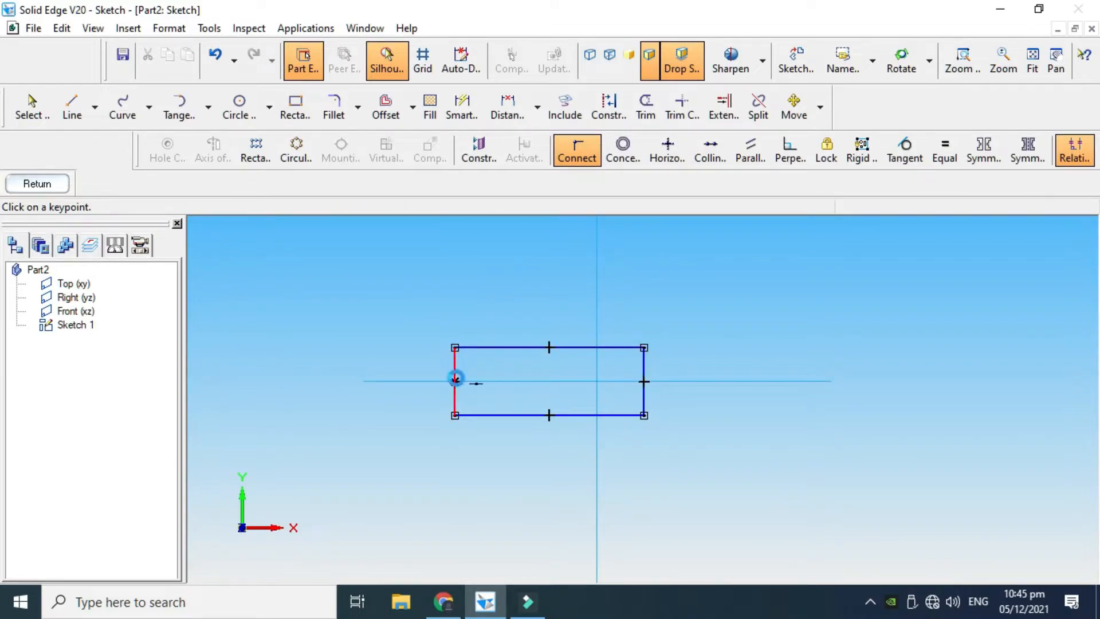
scroll(453, 378, "up", 1)
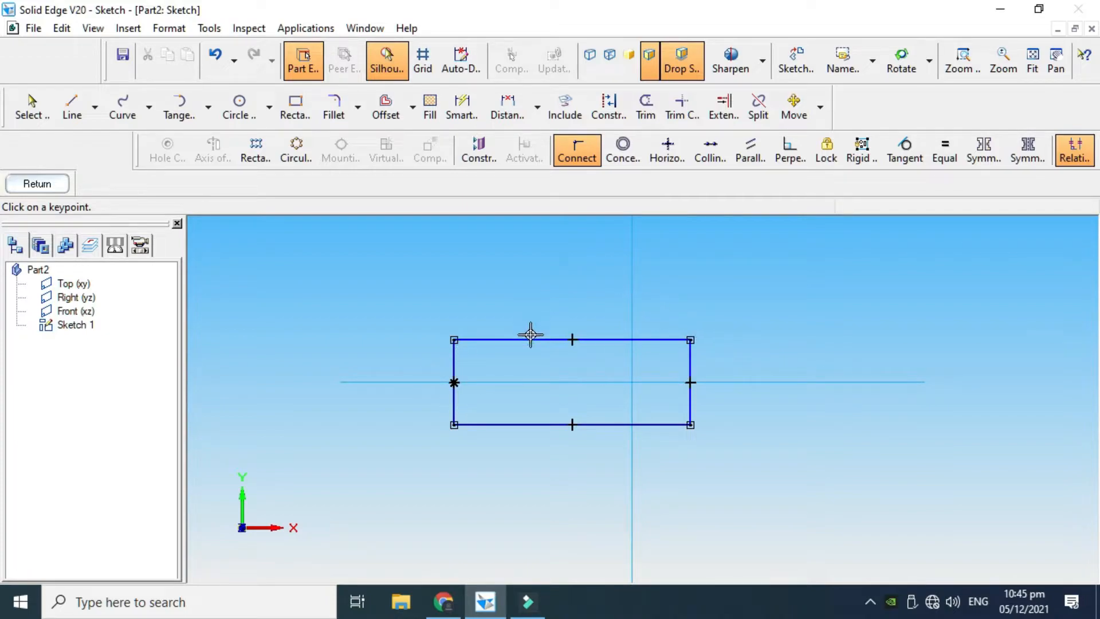
key("Escape")
Move the rectangle's upper edge outward and connect its midpoint to the vertical reference axis
left_click_drag(538, 339, 541, 305)
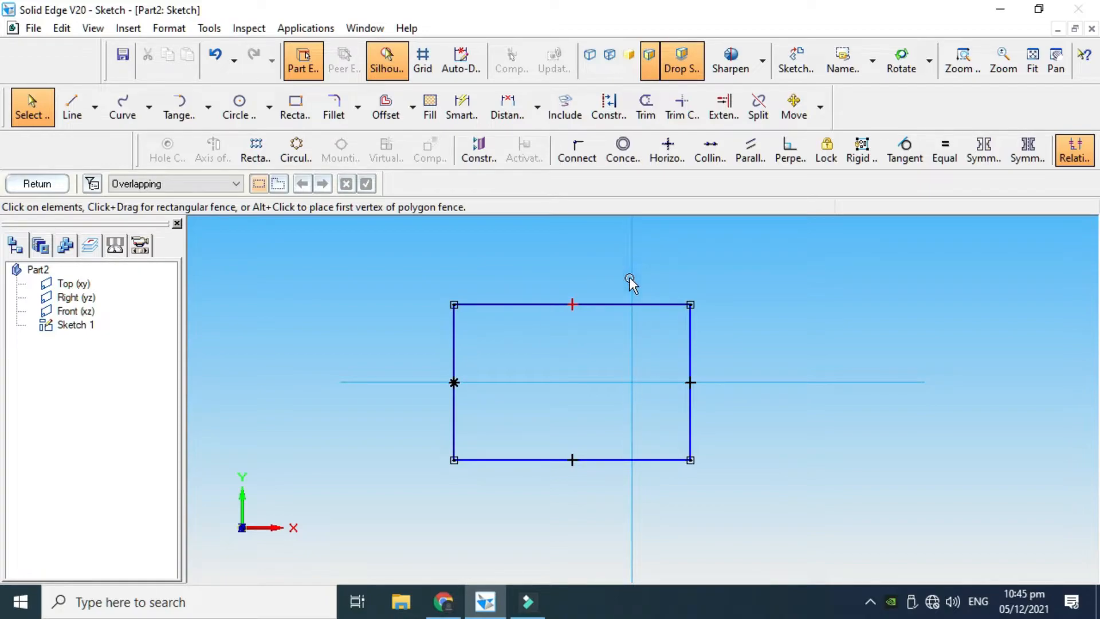
left_click(576, 157)
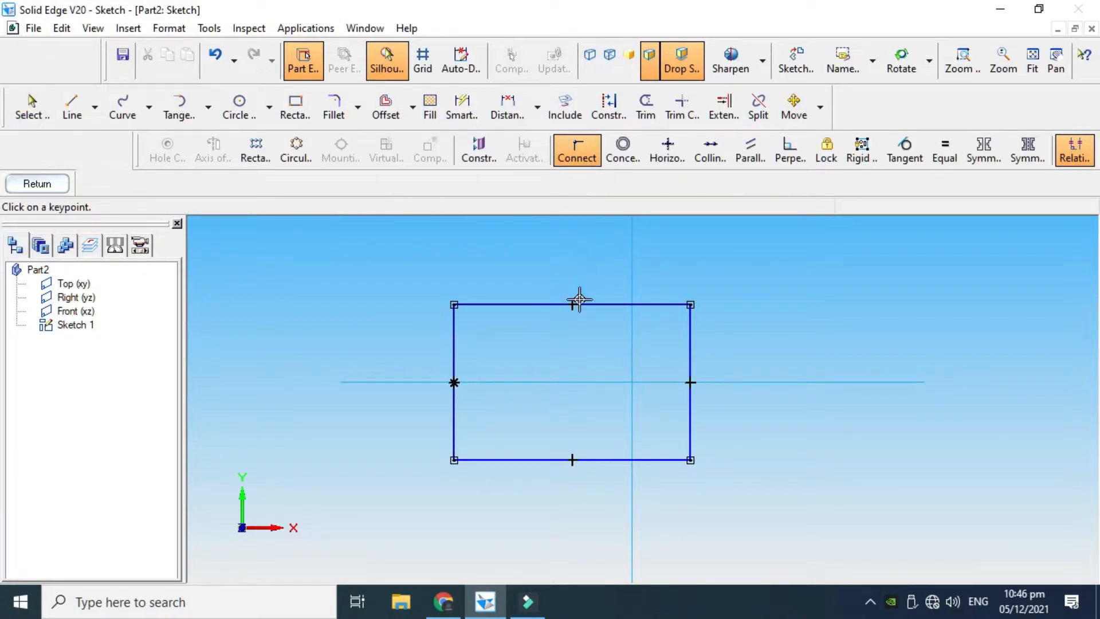
left_click(571, 305)
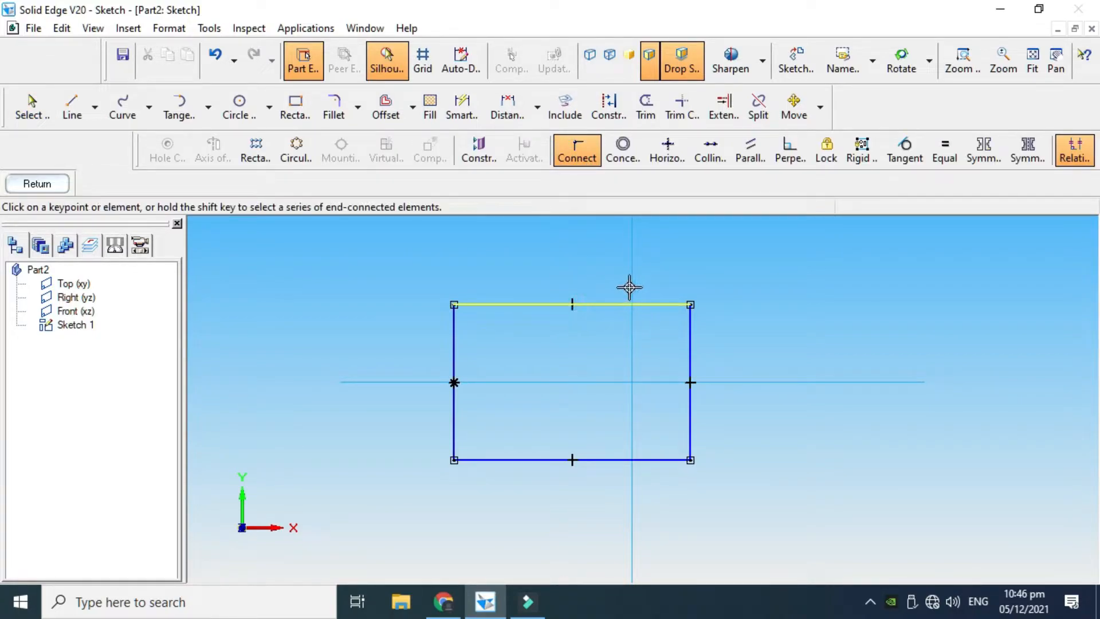
left_click(631, 286)
key("Escape")
Stretch the centred rectangle by its edges to about 92 mm wide and 45 mm high to test its symmetry
scroll(510, 377, "down", 1)
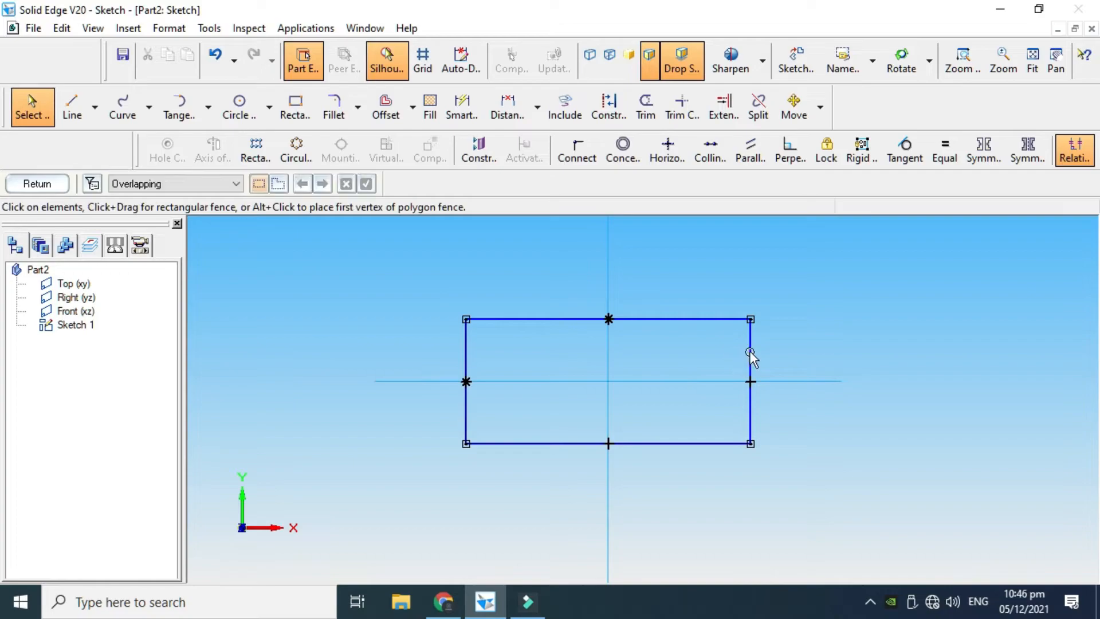
left_click_drag(750, 351, 716, 352)
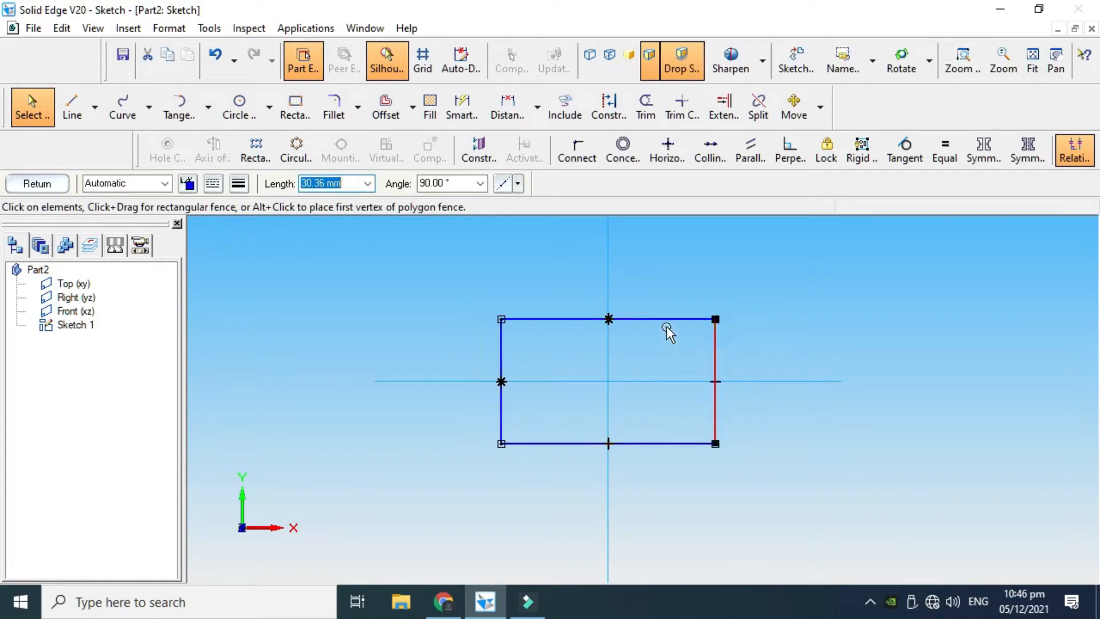
left_click_drag(664, 320, 655, 288)
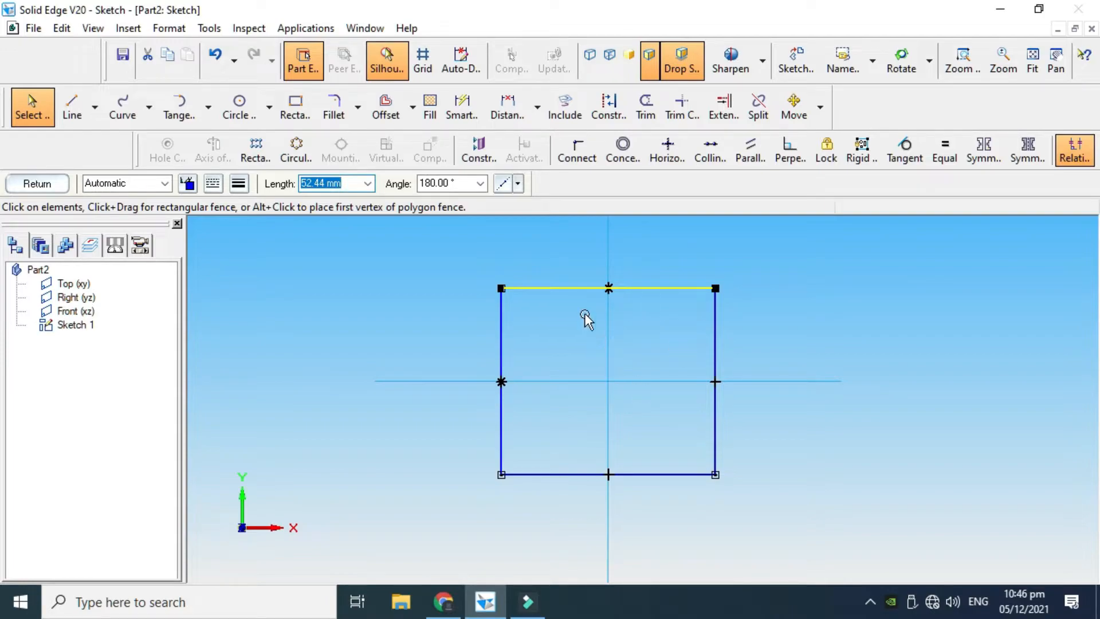
left_click_drag(501, 366, 419, 350)
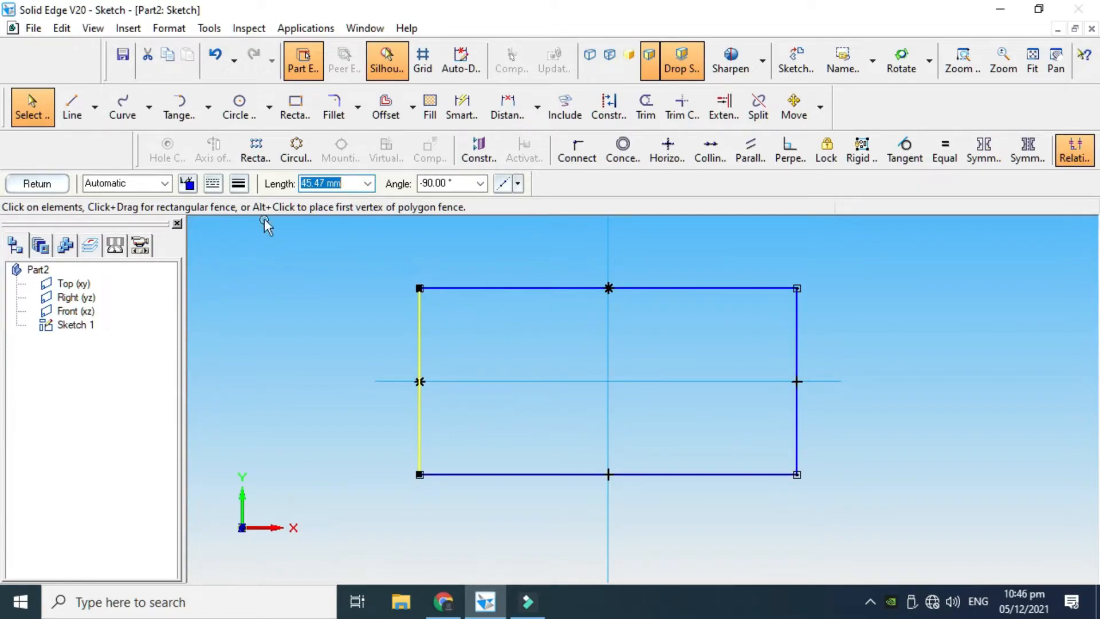
key("Escape")
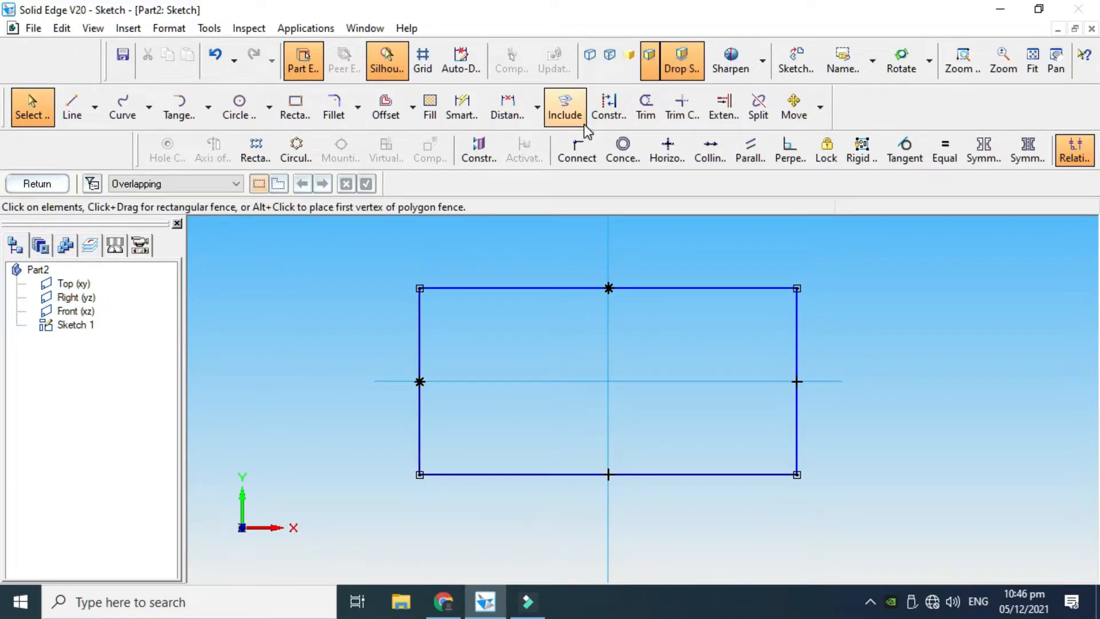
Dimension the rectangle's upper edge with SmartDimension and set its length to 120 mm
left_click(471, 107)
scroll(658, 321, "down", 1)
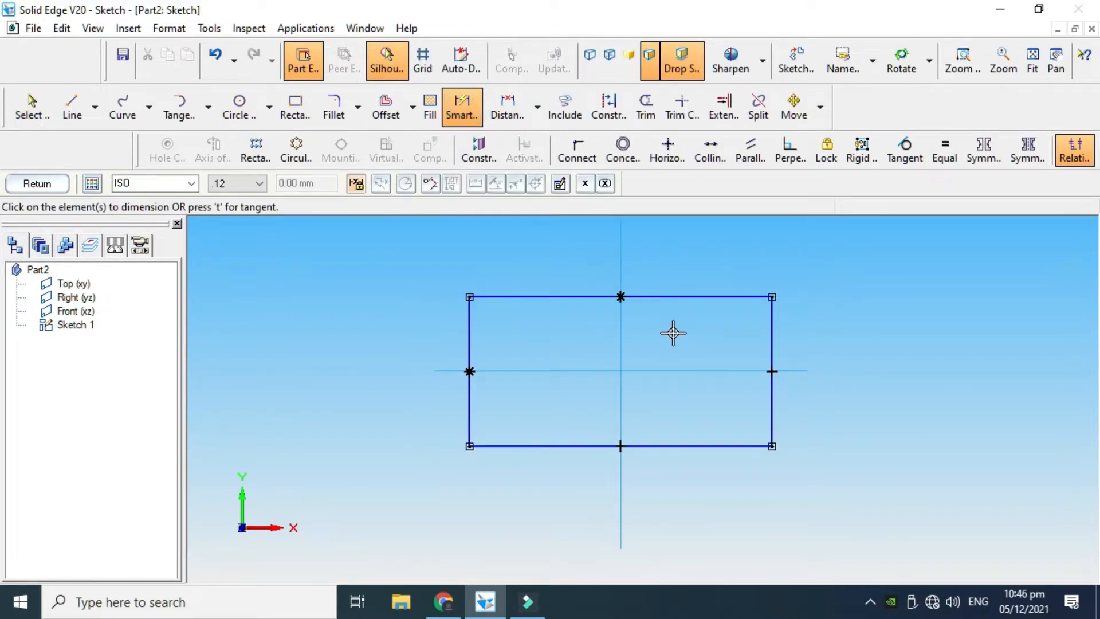
left_click(659, 297)
left_click(663, 260)
type("120")
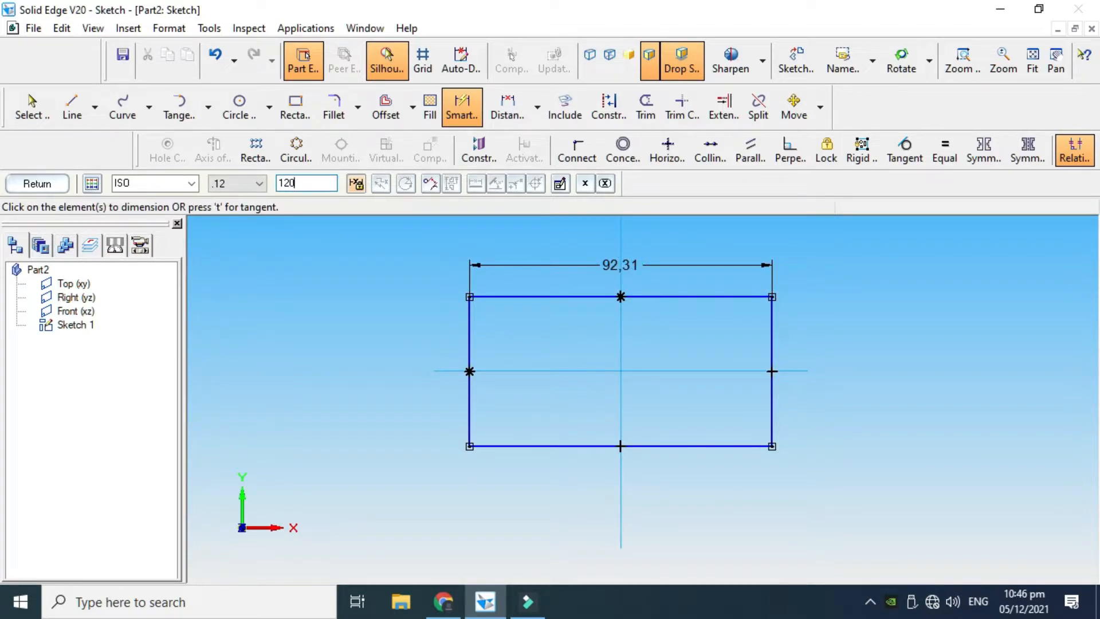
key("Return")
Dimension the rectangle's right edge and set its height to 70 mm
left_click(817, 321)
left_click(858, 354)
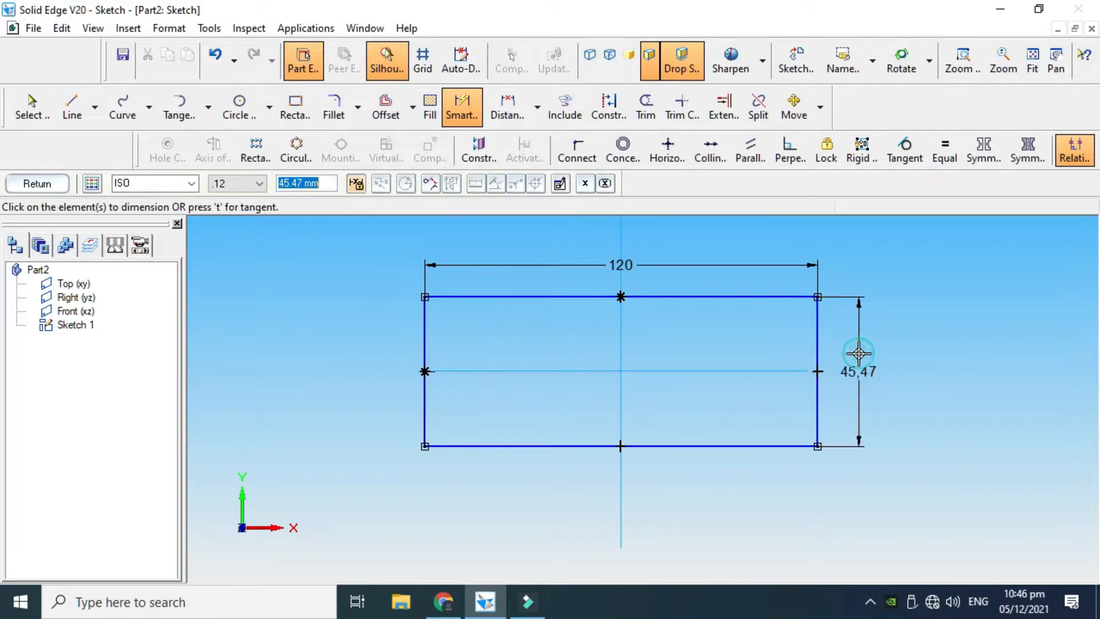
type("70")
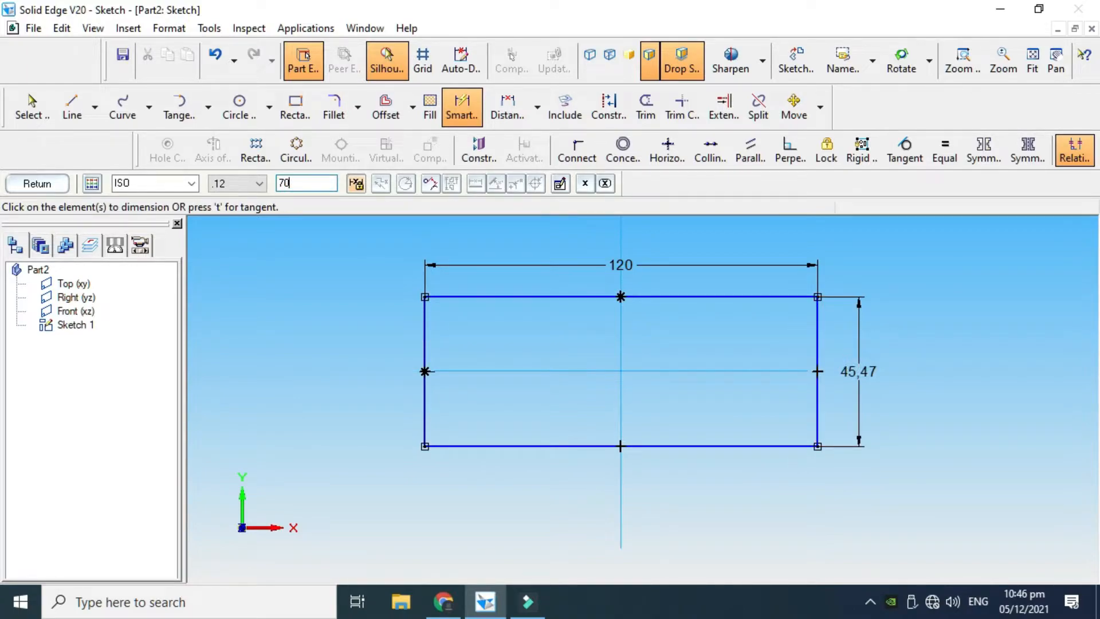
key("Return")
scroll(734, 426, "up", 2)
scroll(734, 426, "down", 2)
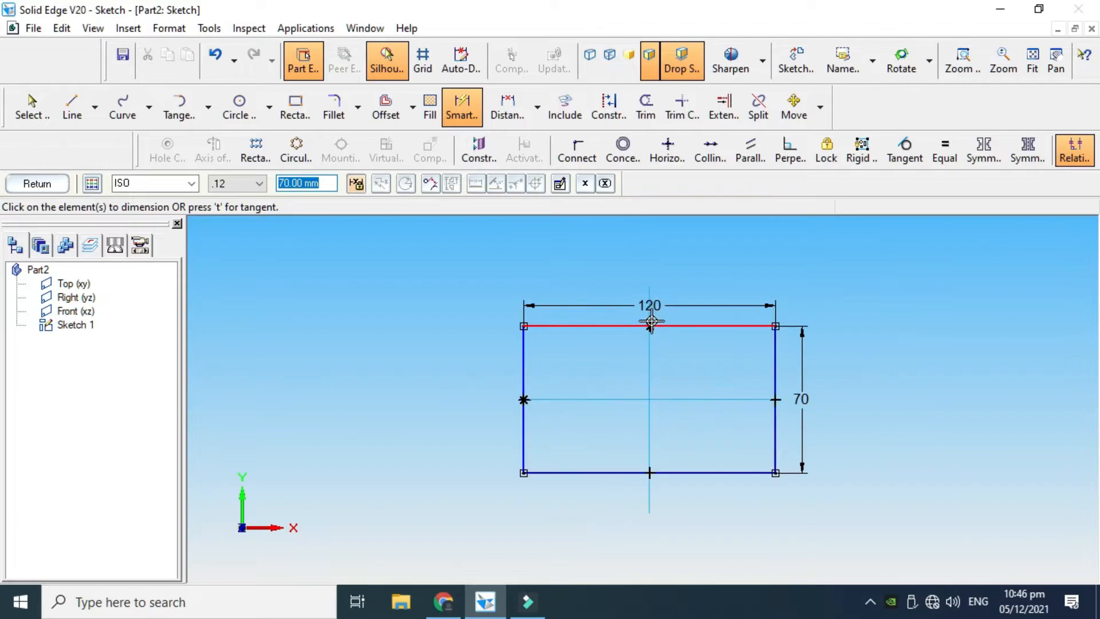
Minimise the new part's document window to view the finished Practice.par model for reference
left_click(497, 606)
left_click(496, 606)
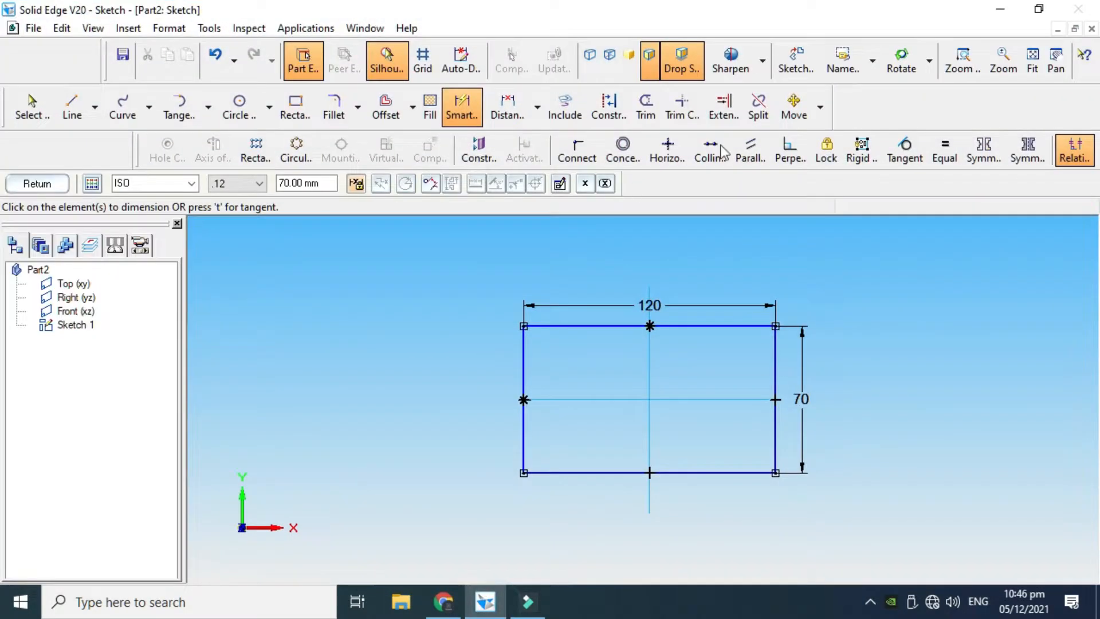
left_click(1056, 31)
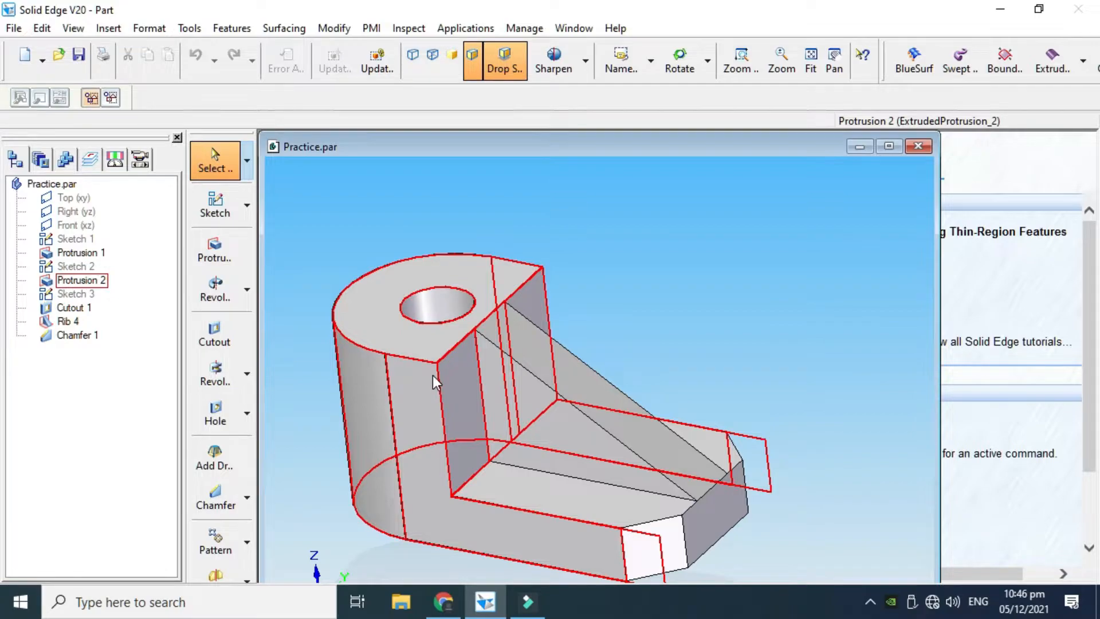
Show the finished Practice.par model at full window size for reference and return to the Part2 sketch
left_click(859, 148)
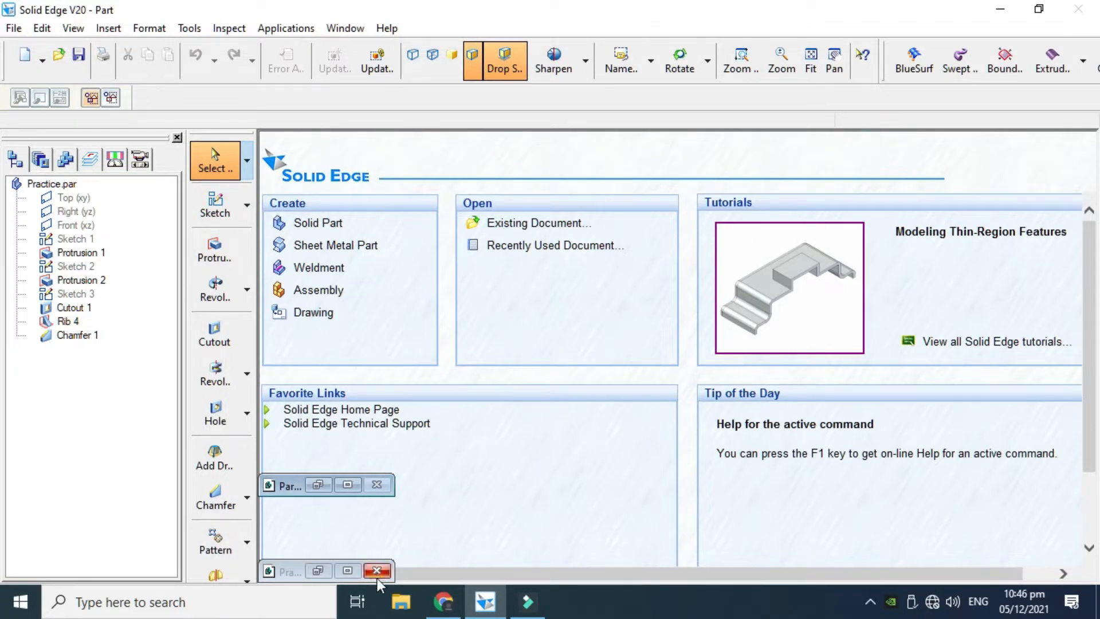
left_click(355, 565)
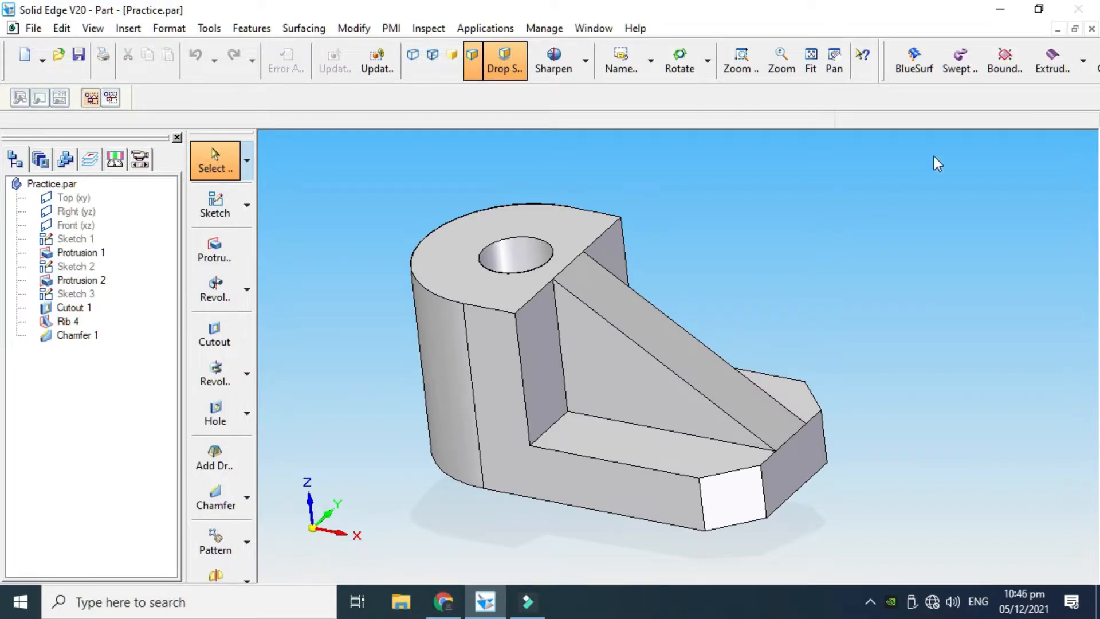
left_click(1058, 28)
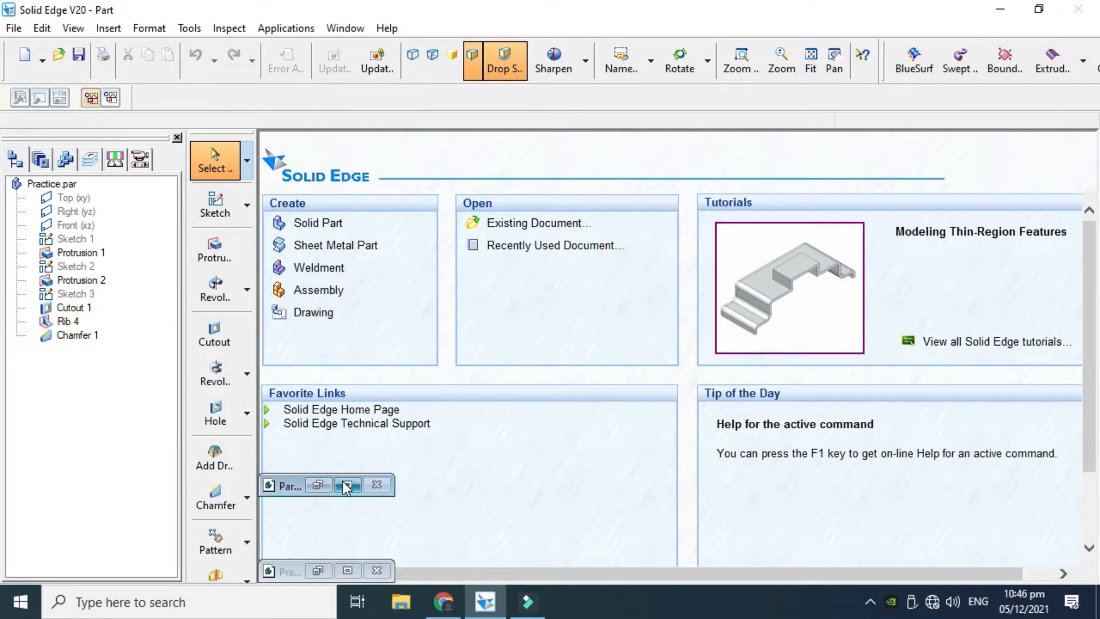
left_click(346, 486)
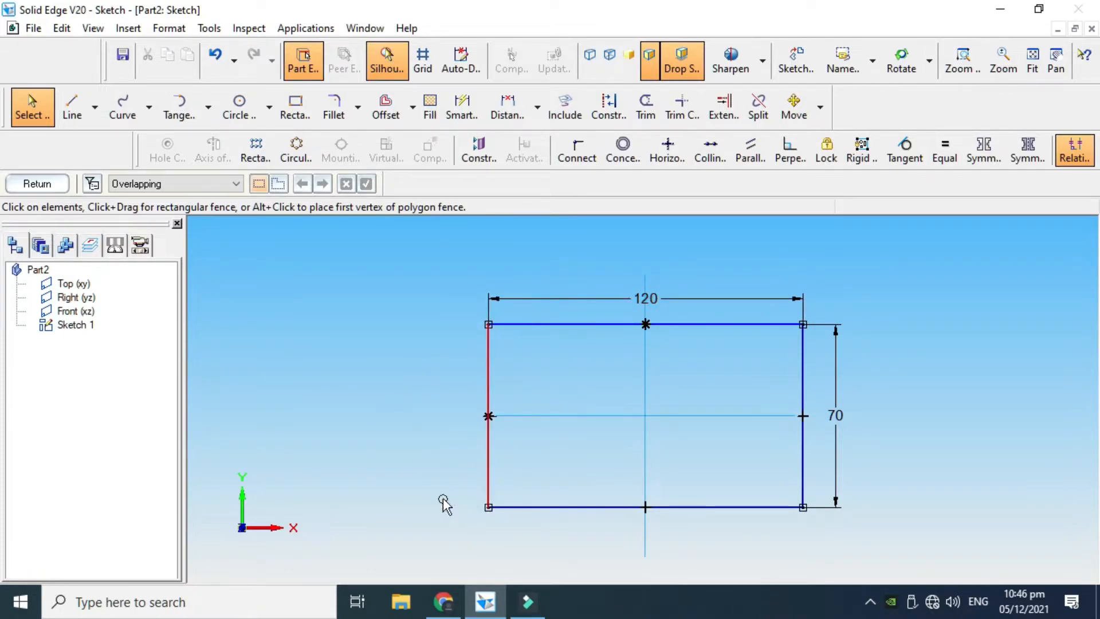
Sketch a circle about 60.5 mm in diameter inside the rectangle's left half, centred on the horizontal centre line
scroll(677, 476, "up", 1)
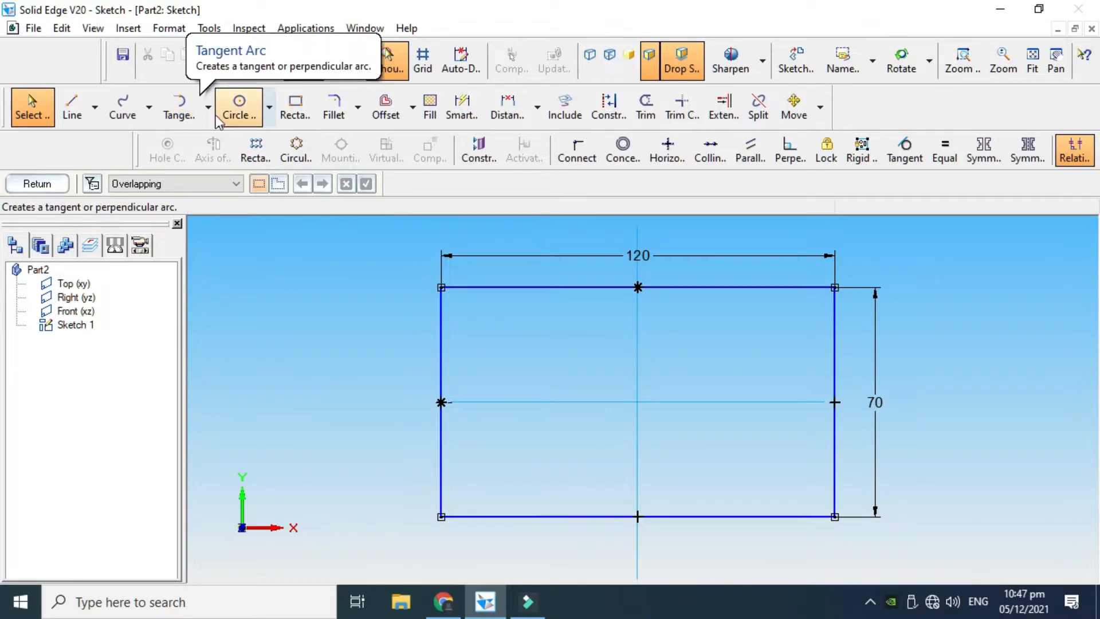
left_click(269, 107)
left_click(301, 139)
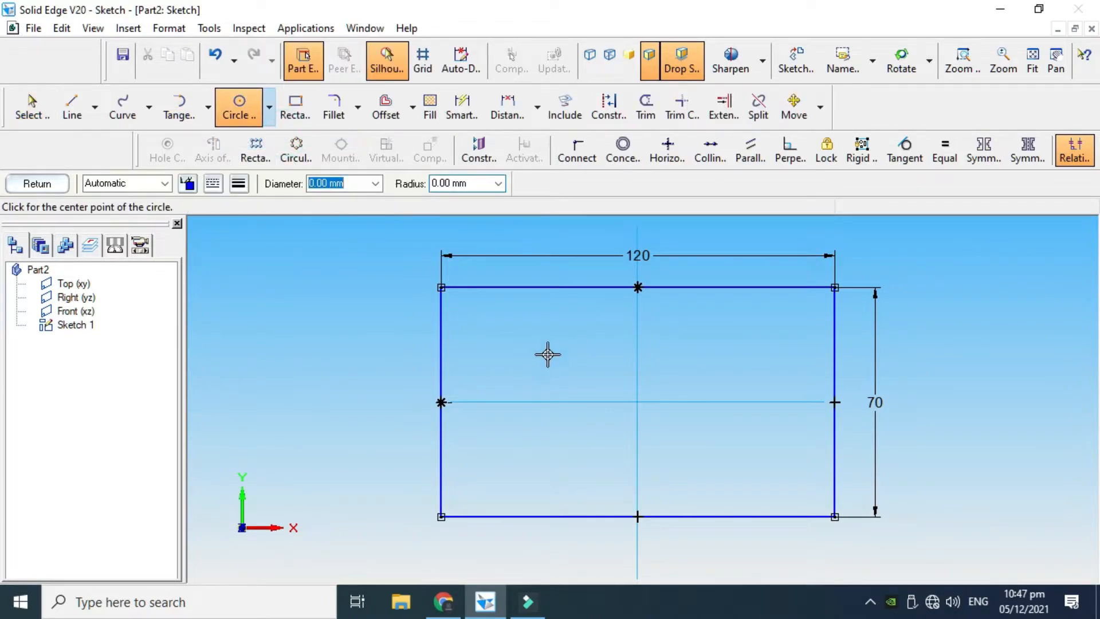
left_click(565, 403)
left_click(467, 402)
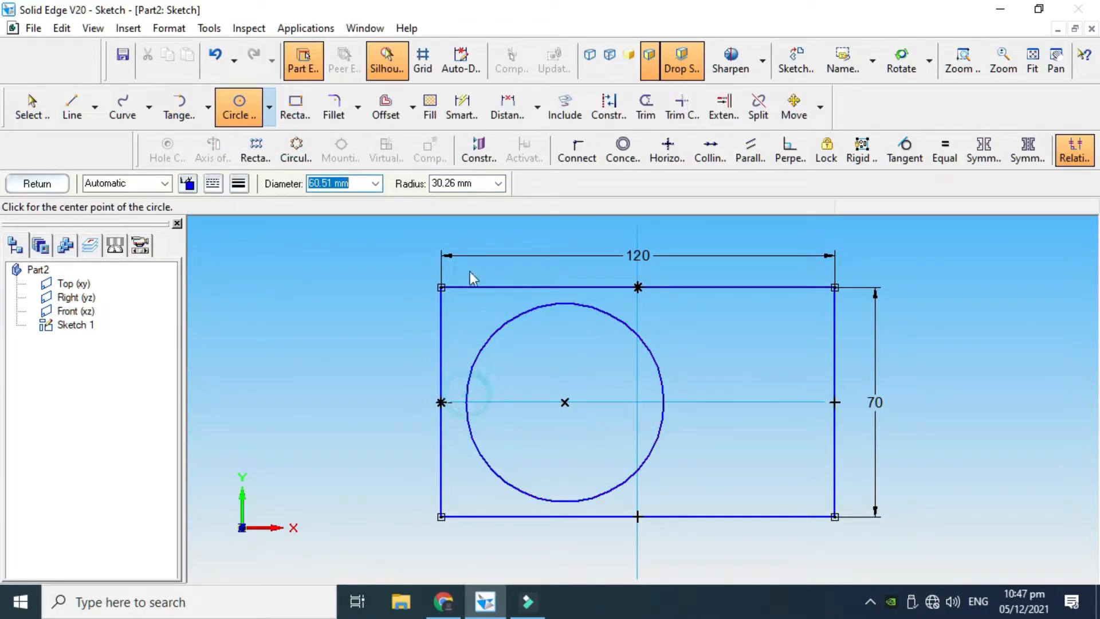
key("Escape")
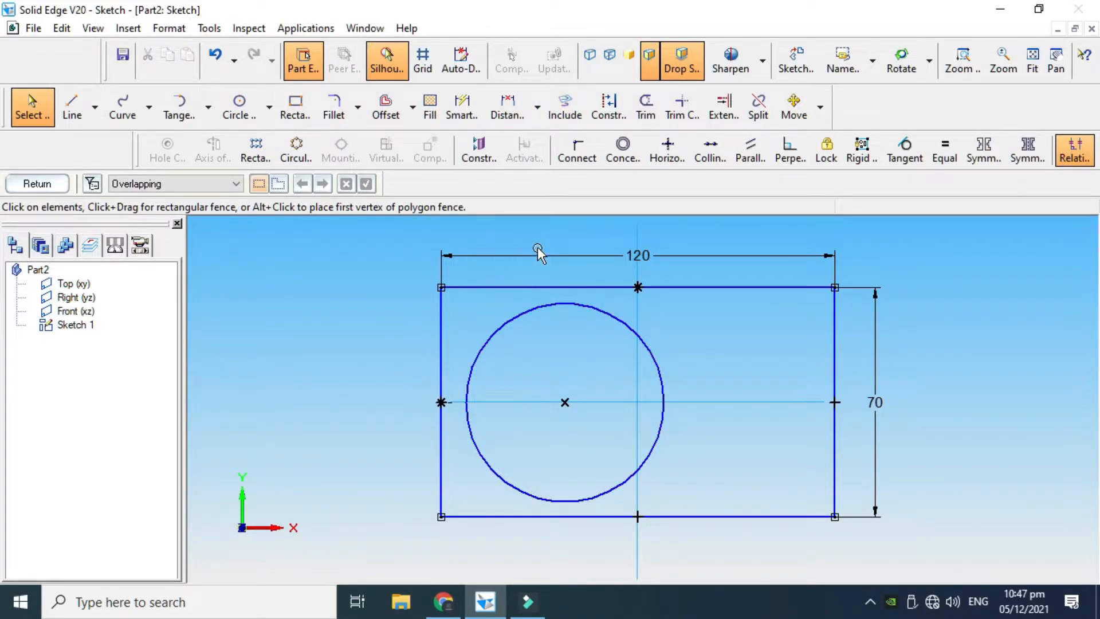
Make the circle tangent to the rectangle's left, upper and lower edges
left_click(508, 516)
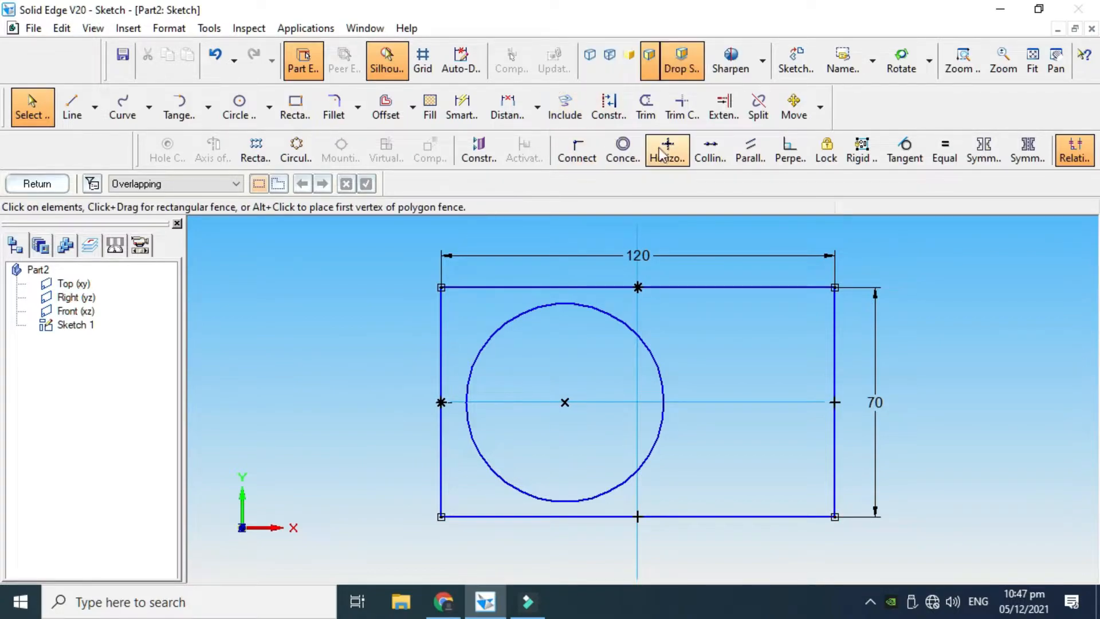
left_click(915, 152)
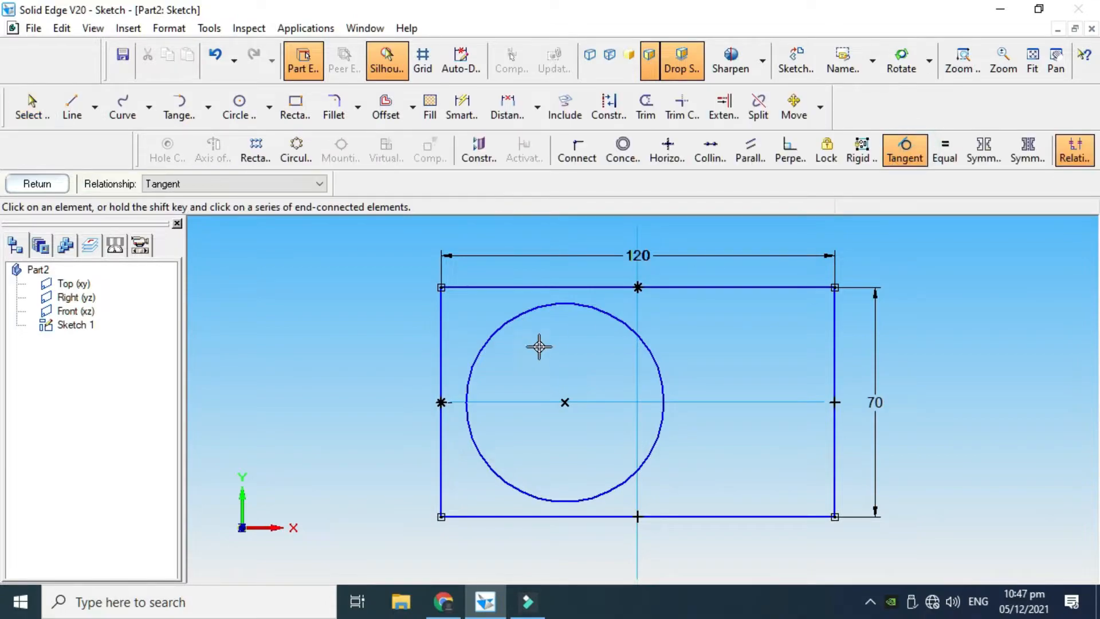
left_click(480, 353)
left_click(442, 337)
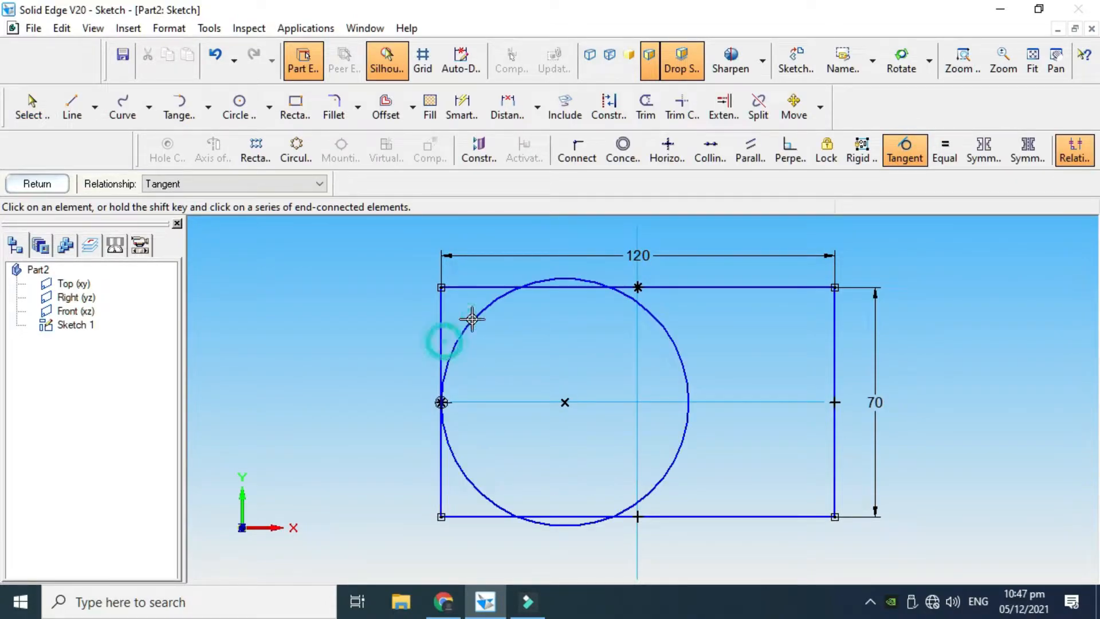
left_click(504, 292)
left_click(472, 288)
left_click(482, 489)
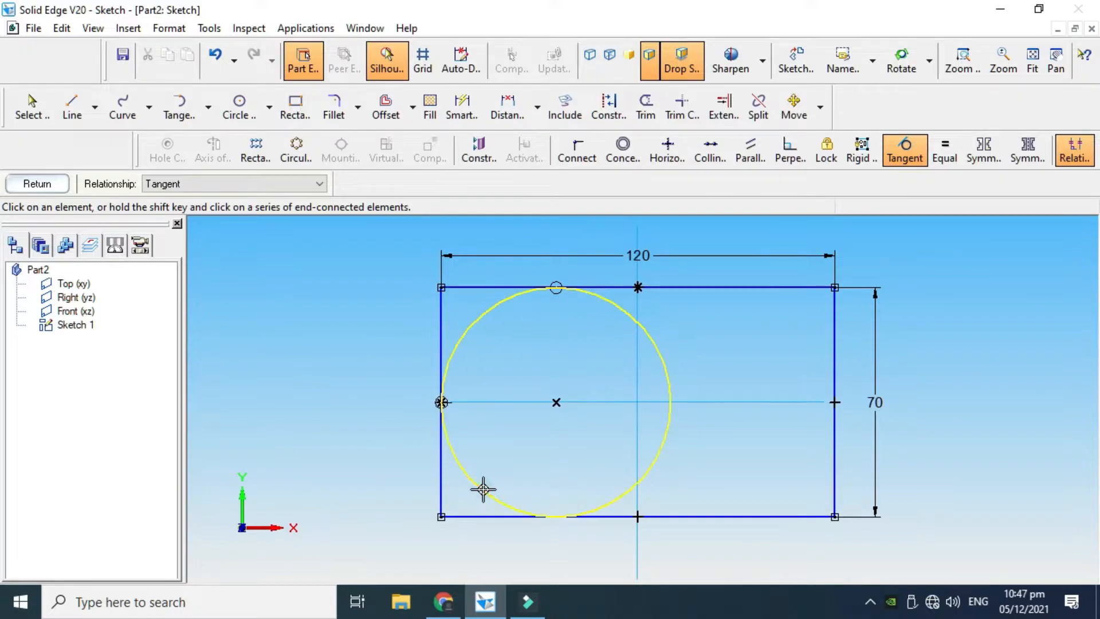
left_click(476, 518)
key("Escape")
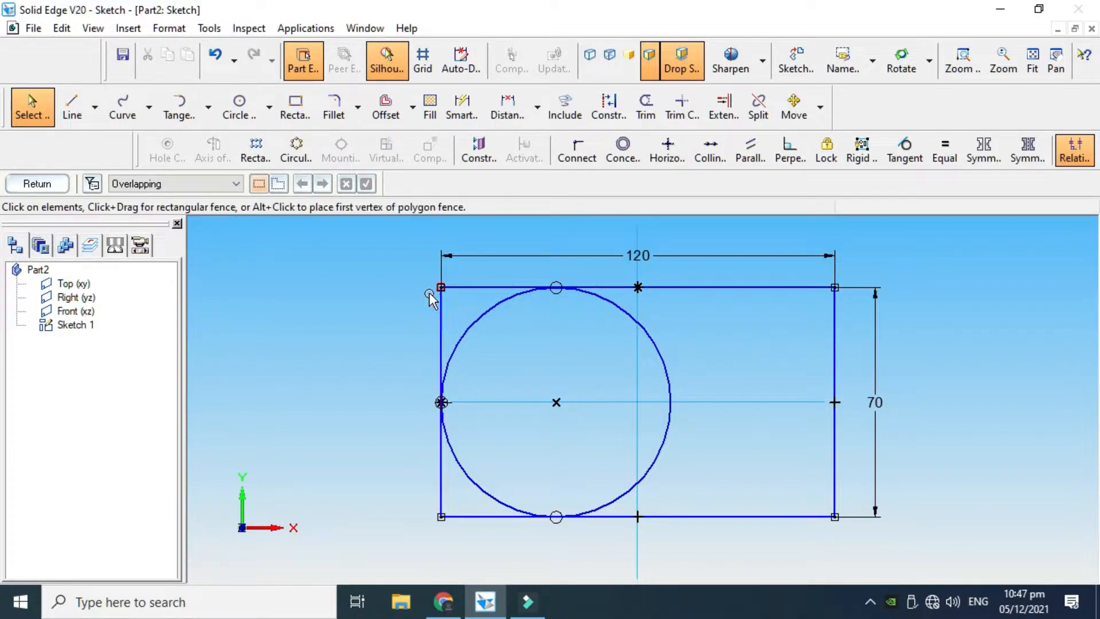
Convert the rectangle's left edge to construction geometry
left_click(624, 114)
left_click(441, 323)
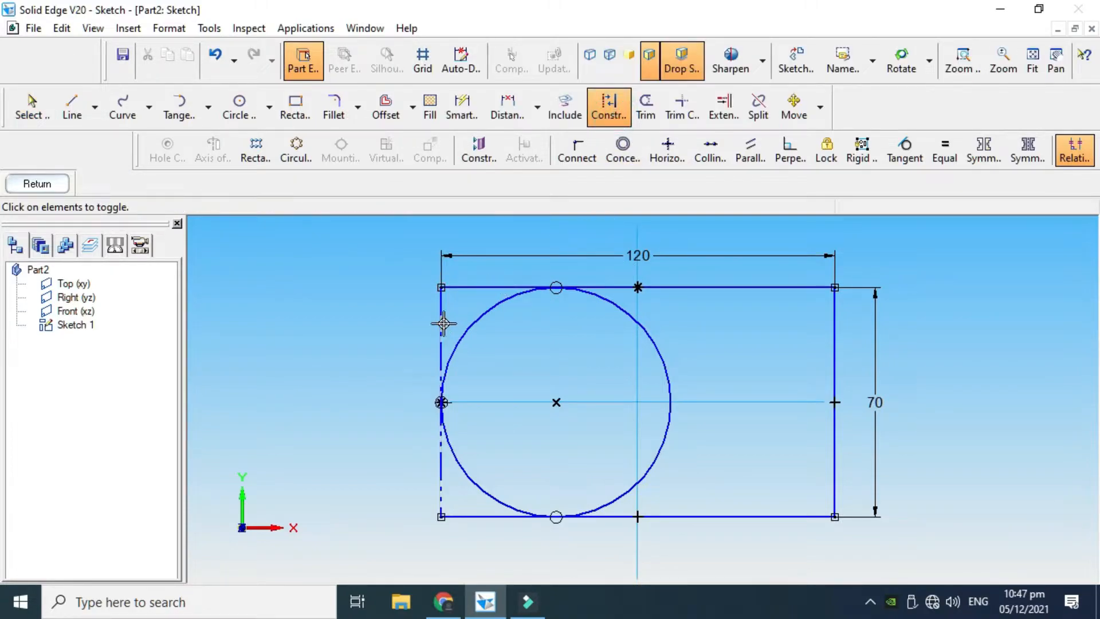
key("Escape")
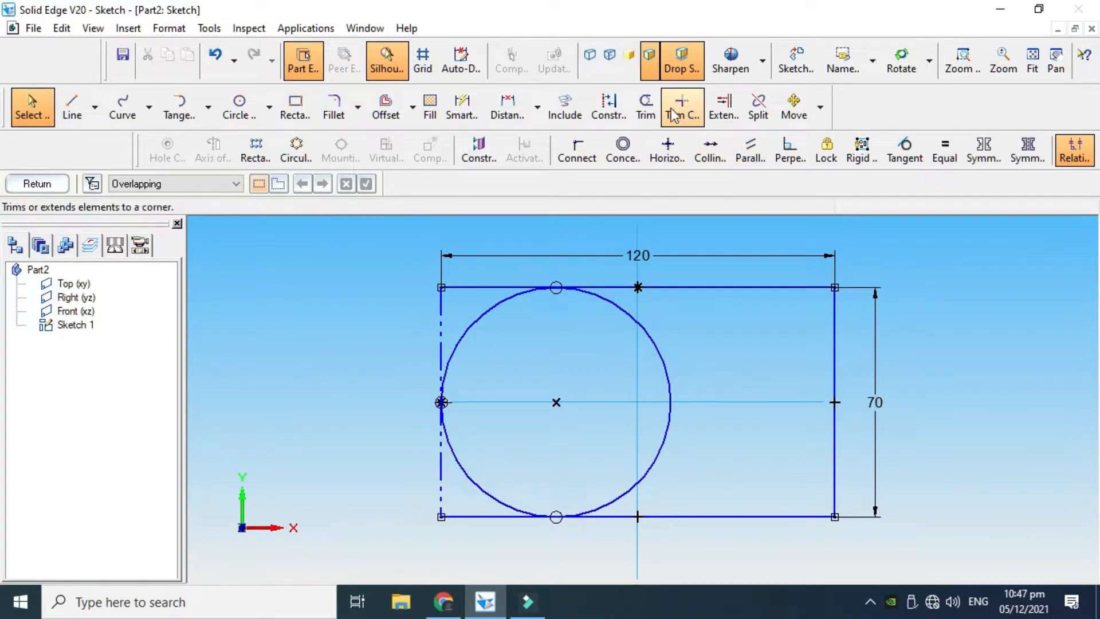
Trim both left corner segments of the rectangle and the circle's inner right half, leaving a profile with a rounded left end
left_click(646, 107)
left_click_drag(486, 261, 473, 304)
left_click_drag(454, 494, 493, 515)
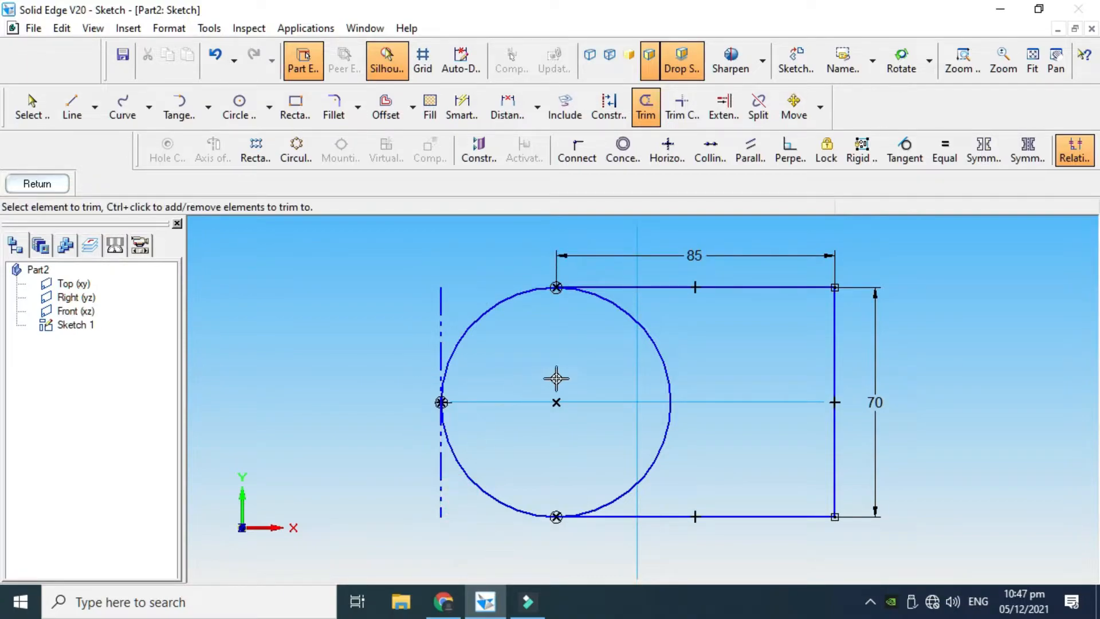
mouse_move(614, 344)
left_mouse_down()
mouse_move(646, 363)
mouse_move(605, 353)
left_mouse_up()
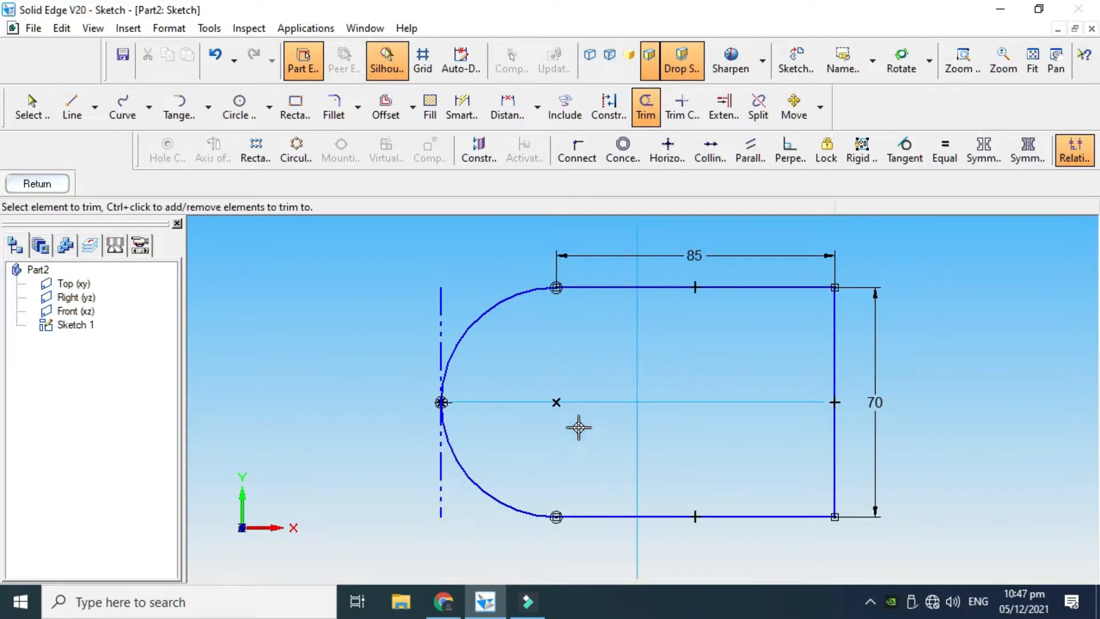
scroll(582, 427, "up", 2)
scroll(582, 427, "down", 4)
scroll(644, 417, "up", 1)
key("Escape")
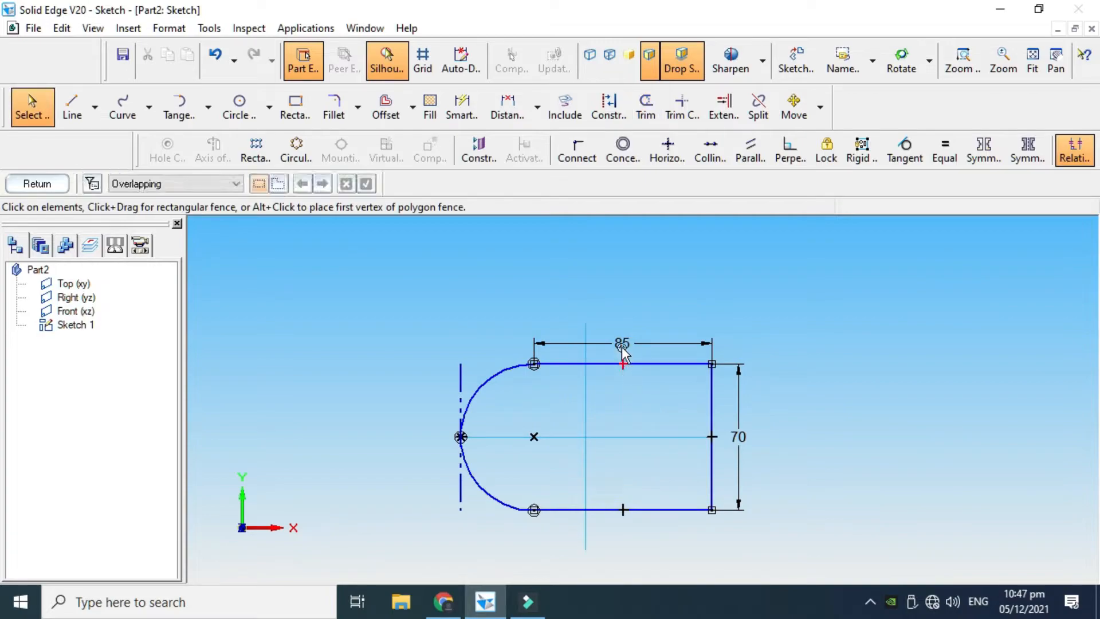
Set the length dimension of the profile's straight upper edge to 100 mm
left_click(620, 344)
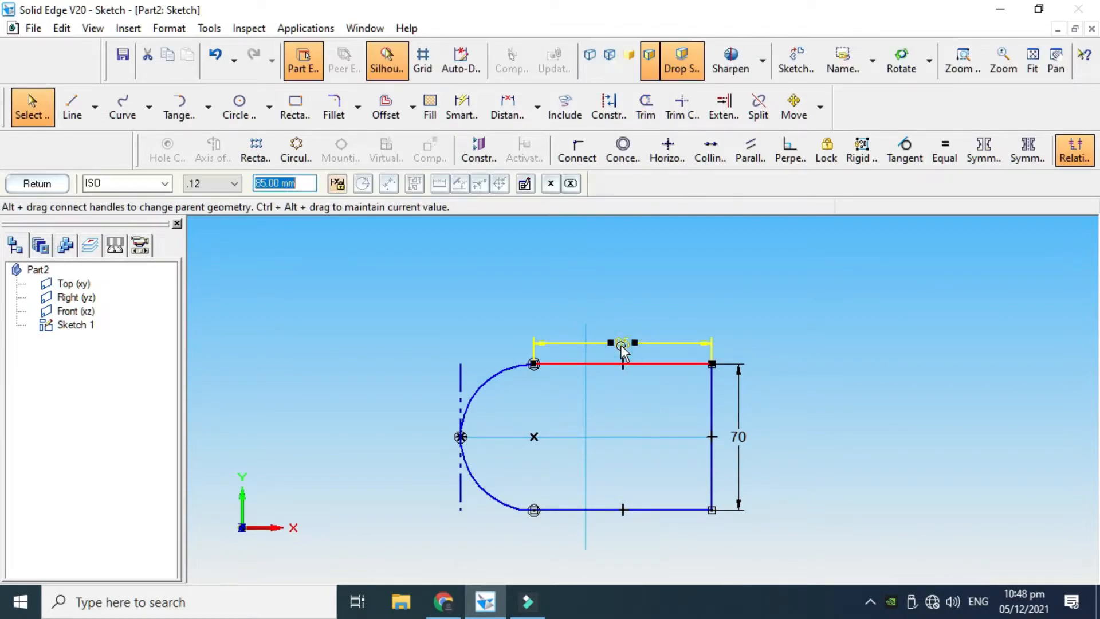
type("100")
key("Return")
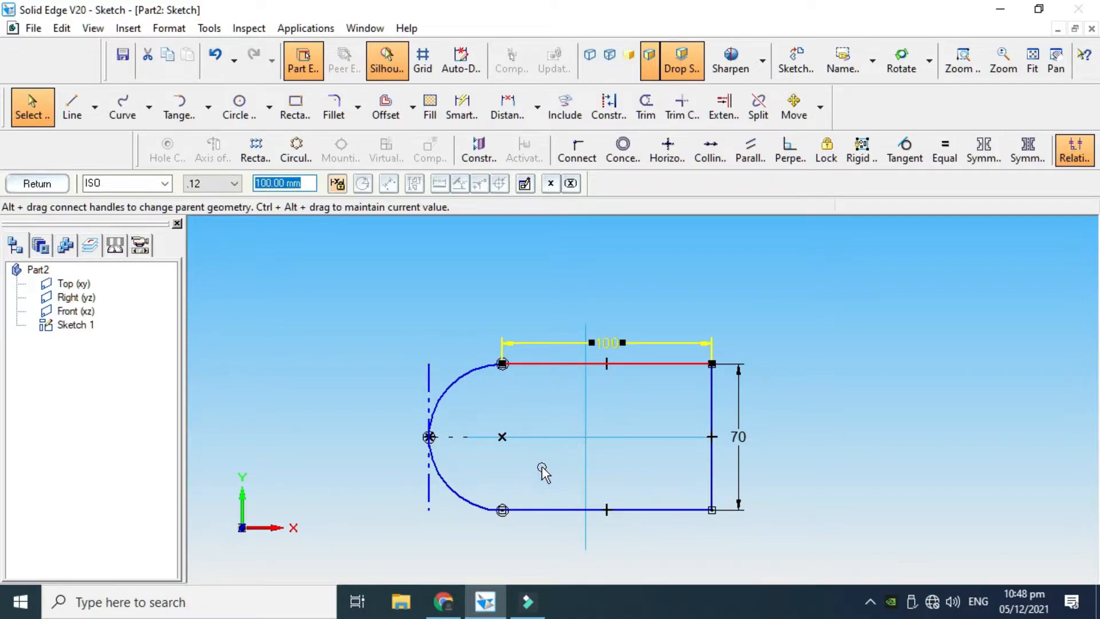
left_click(516, 461)
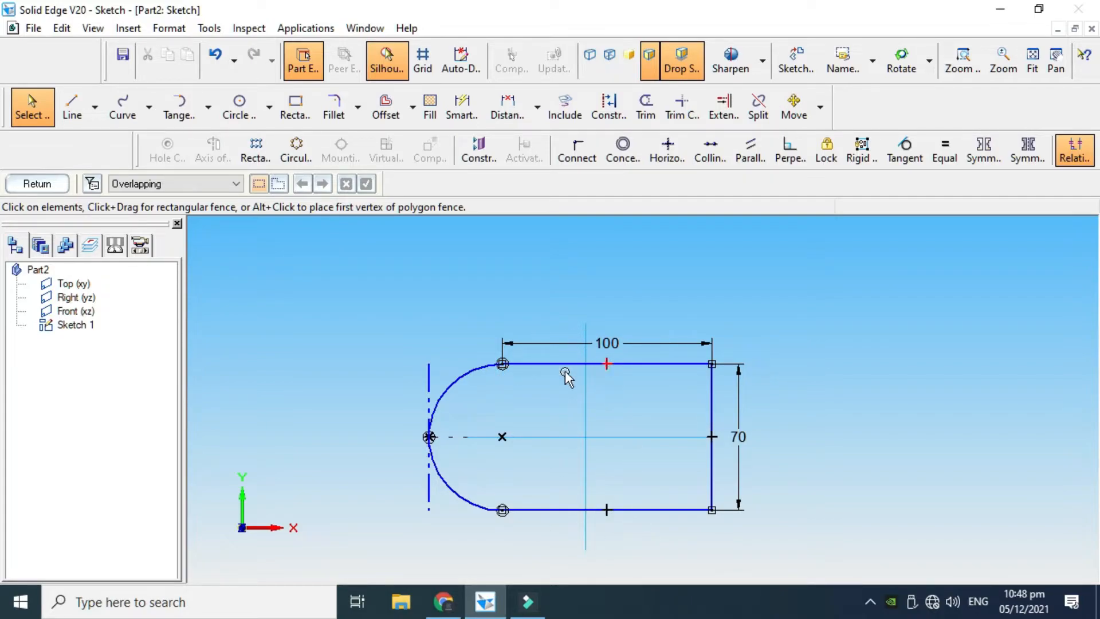
Finish the base sketch and leave the Sketch command in the part environment
left_click(37, 184)
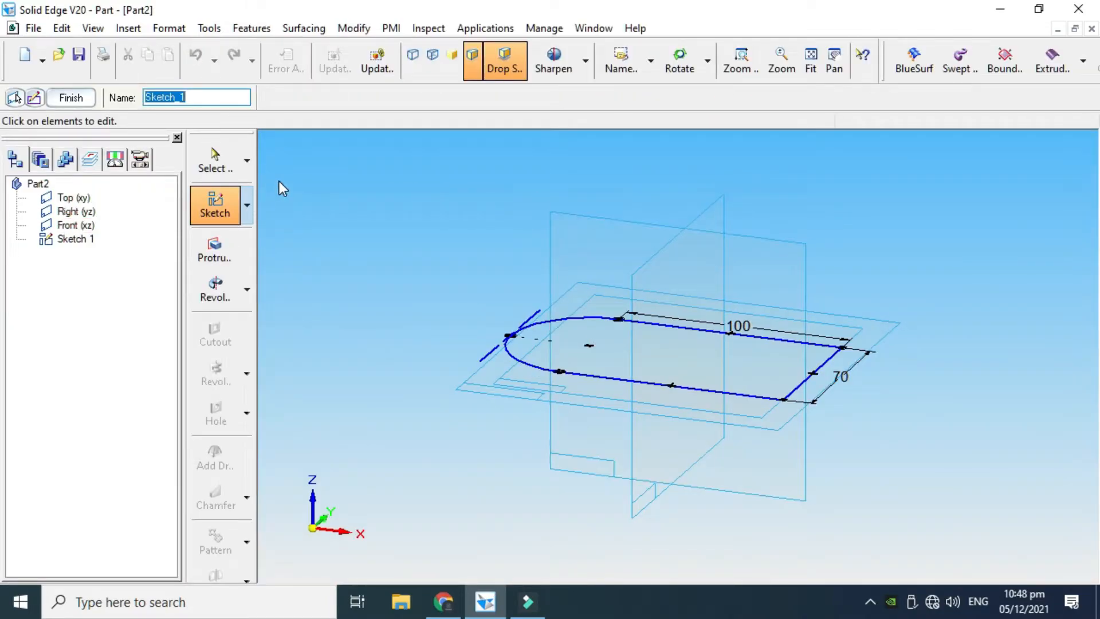
left_click(70, 98)
scroll(789, 305, "up", 1)
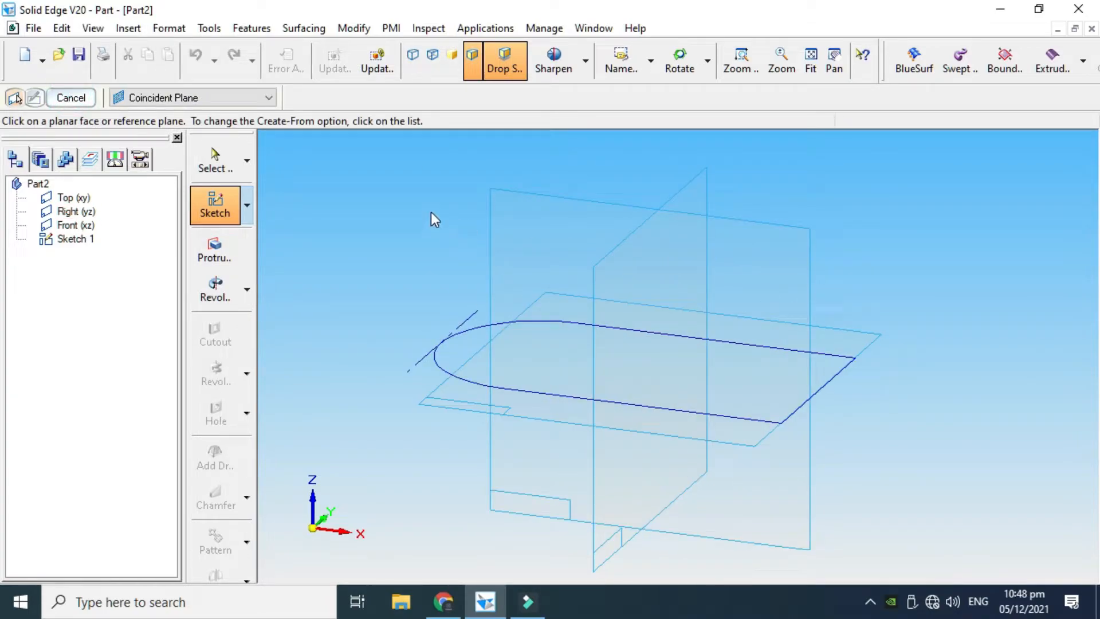
left_click(81, 101)
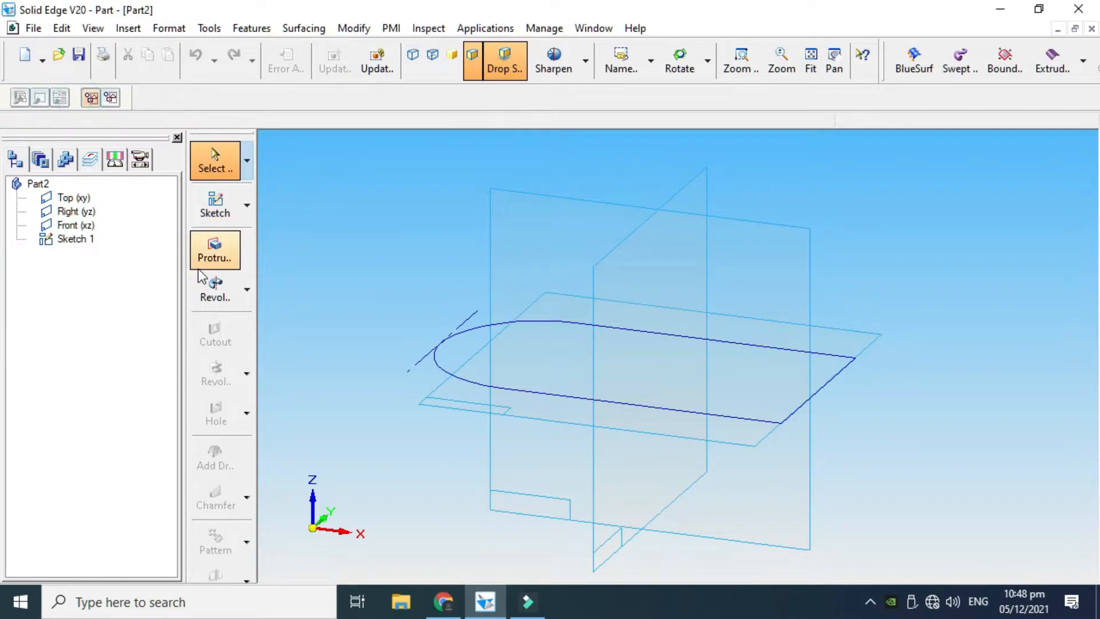
Extrude the closed round-ended profile from the sketch 20 mm upward with the Protrusion command
left_click(223, 252)
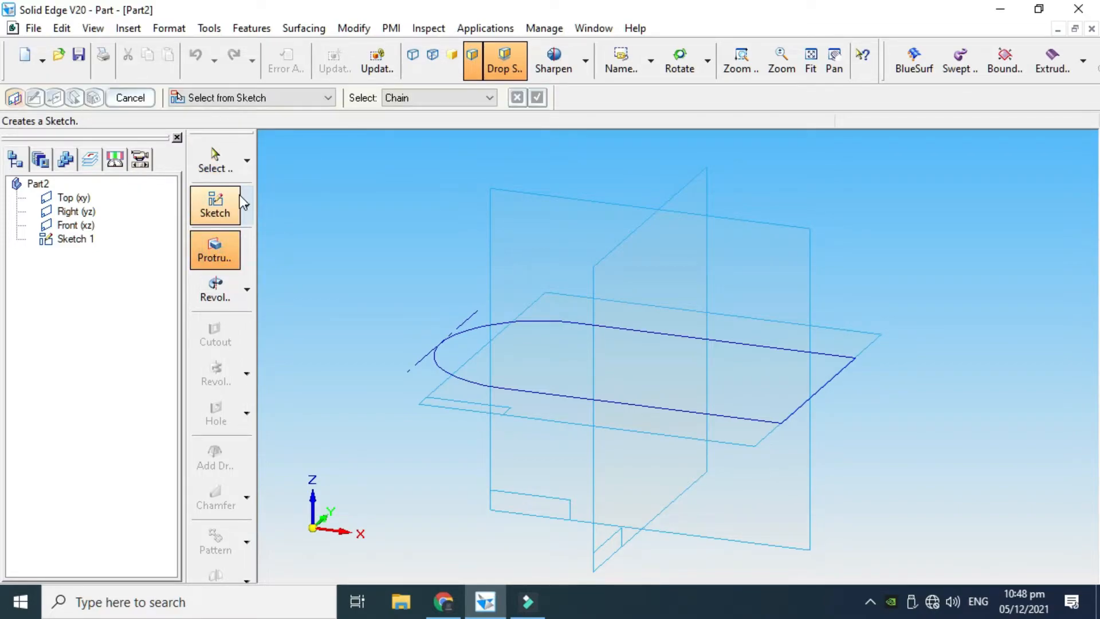
left_click(281, 98)
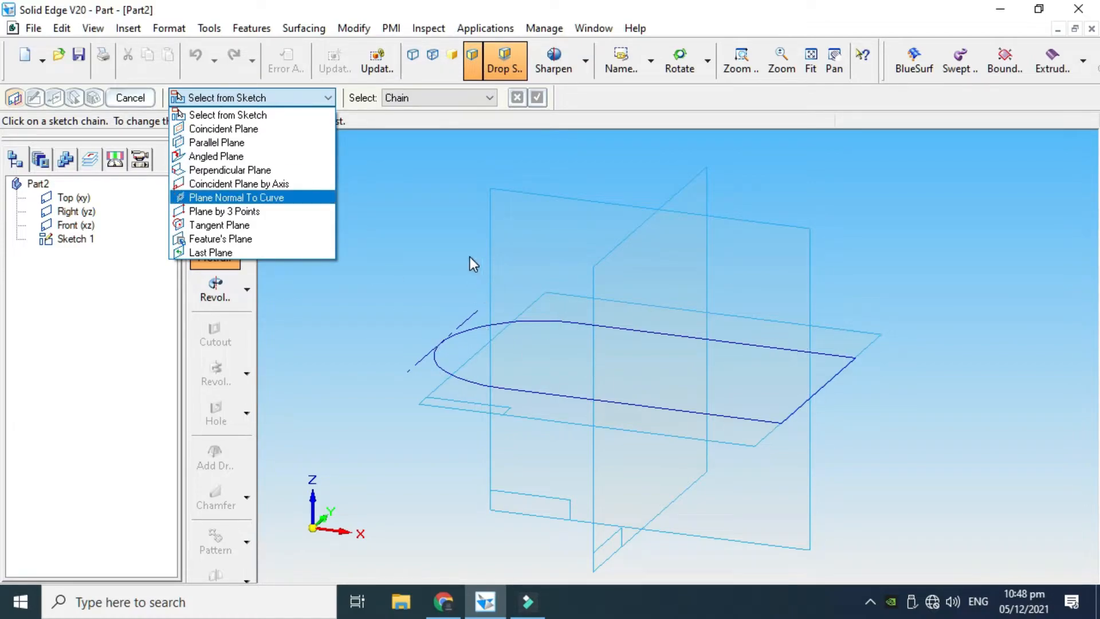
left_click(289, 116)
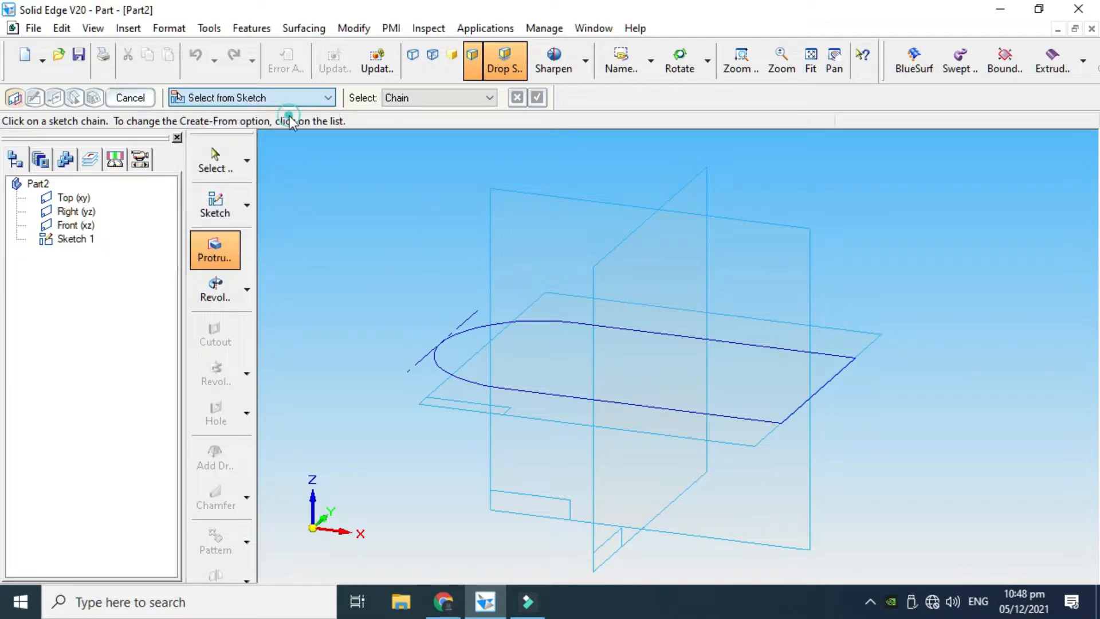
left_click(513, 325)
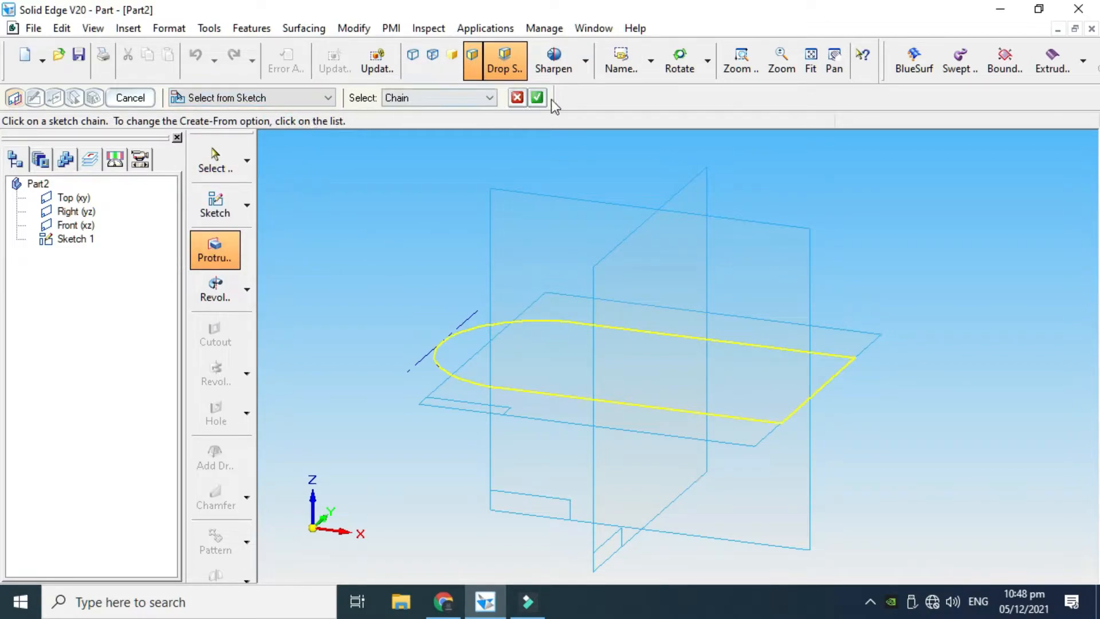
left_click(537, 97)
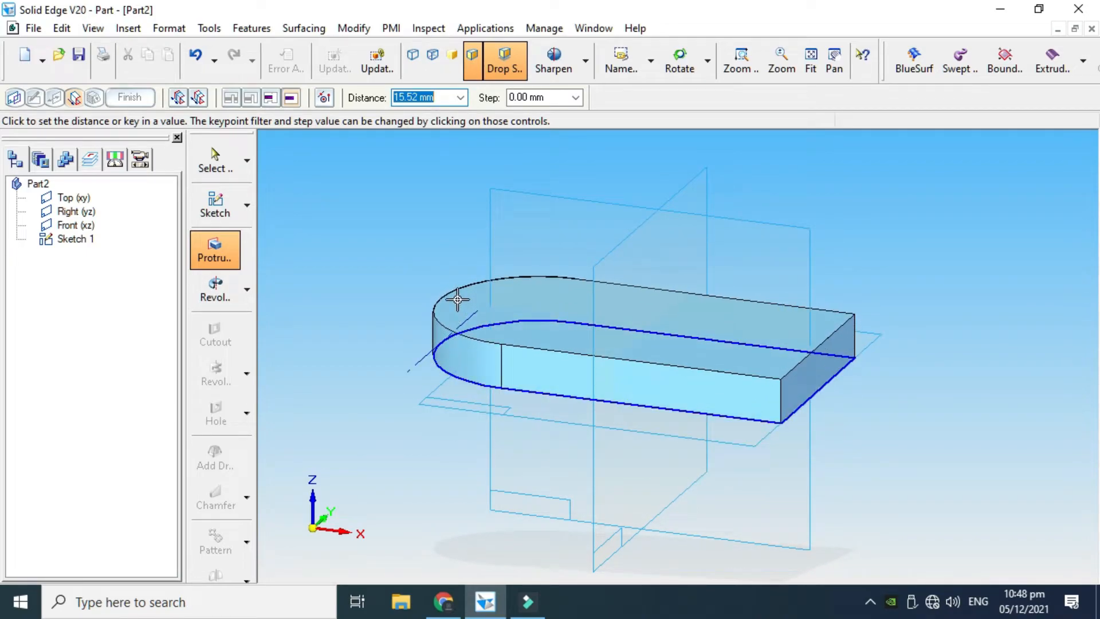
type("2")
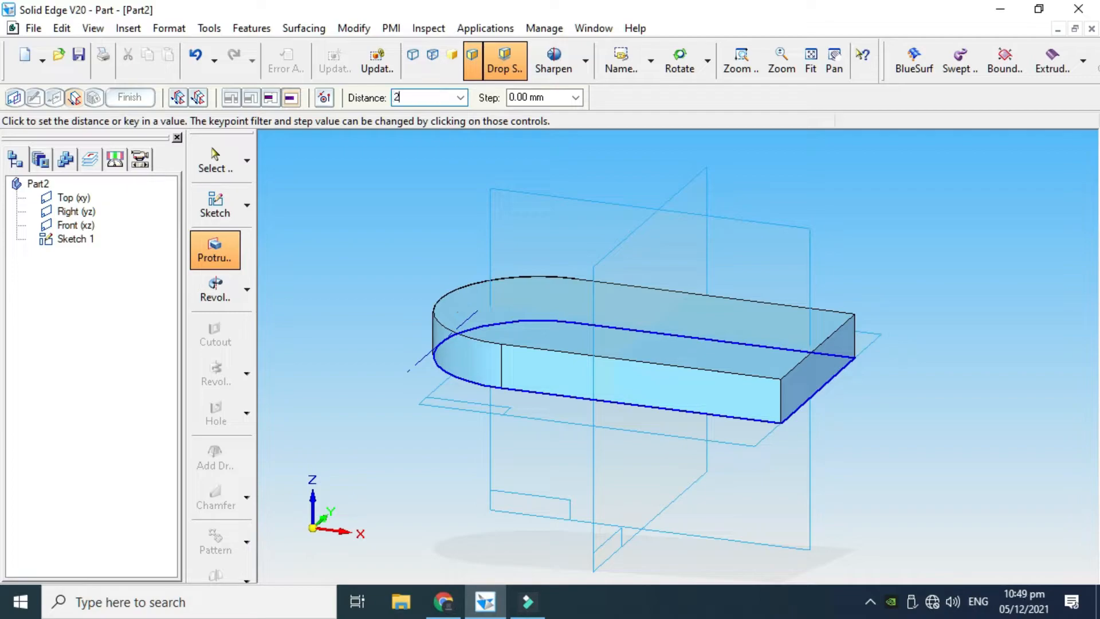
type("0")
key("Return")
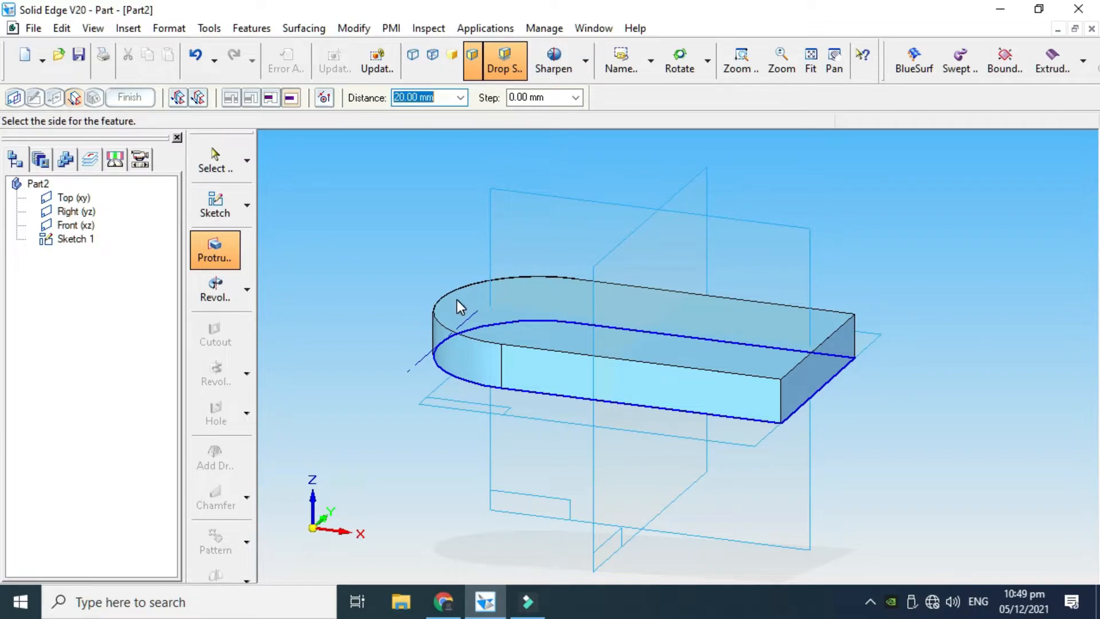
left_click(451, 291)
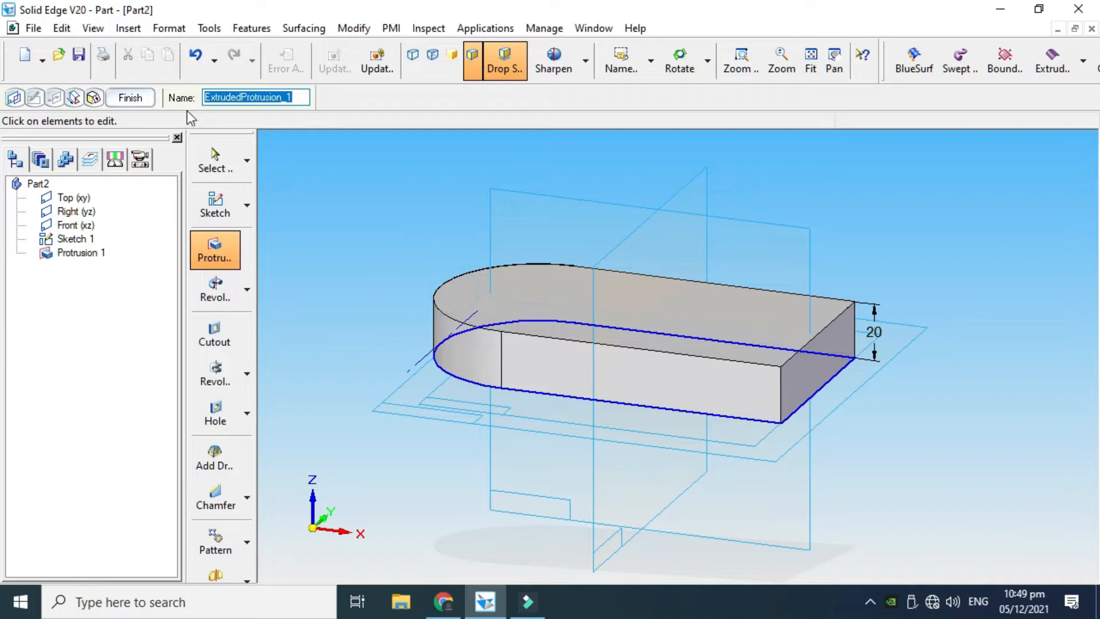
left_click(130, 98)
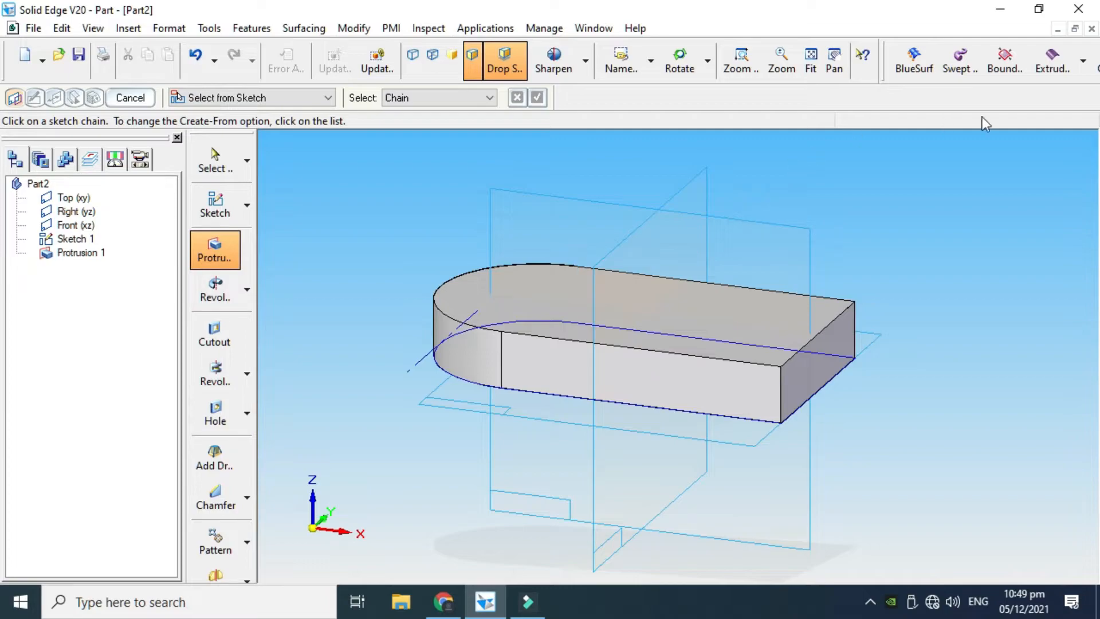
Examine the finished Practice.par bracket as a reference and return to Part2
left_click(1057, 29)
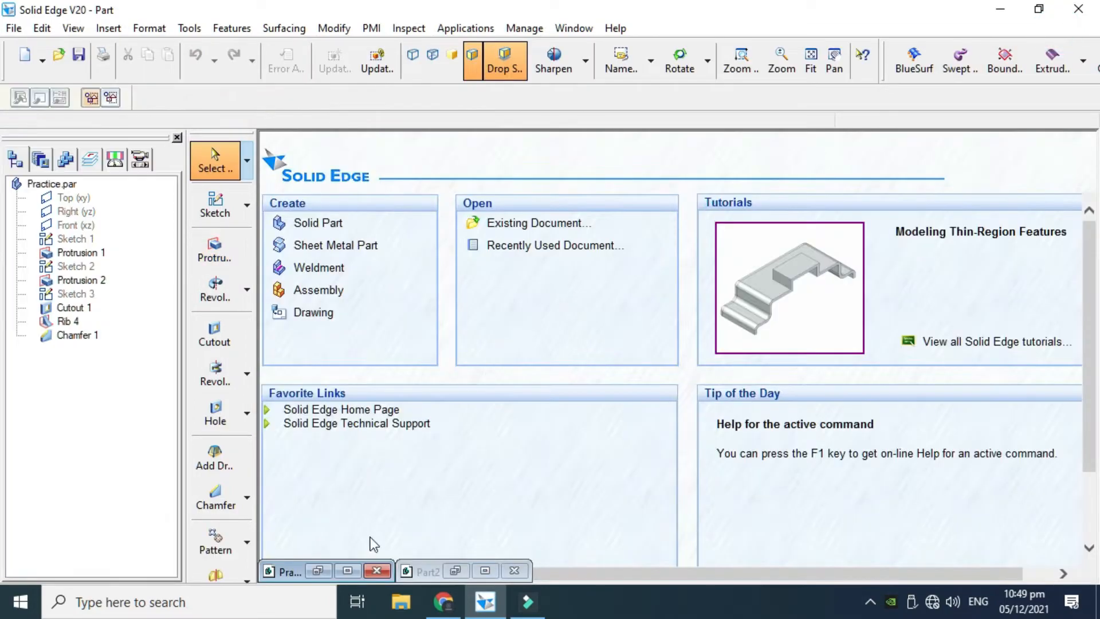
left_click(486, 570)
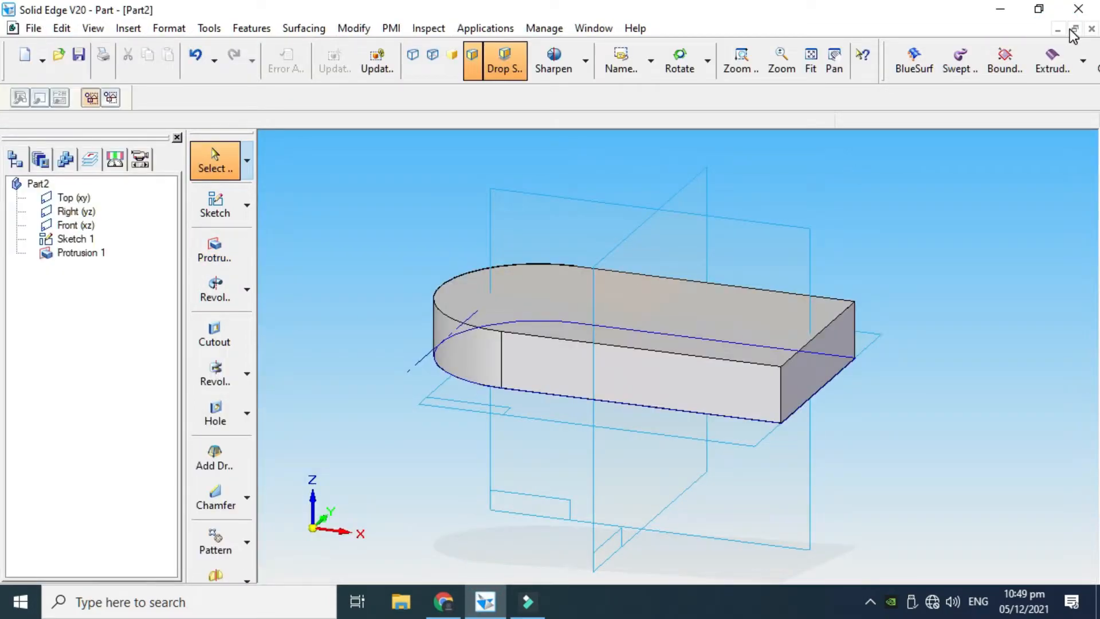
left_click(1059, 29)
left_click(357, 570)
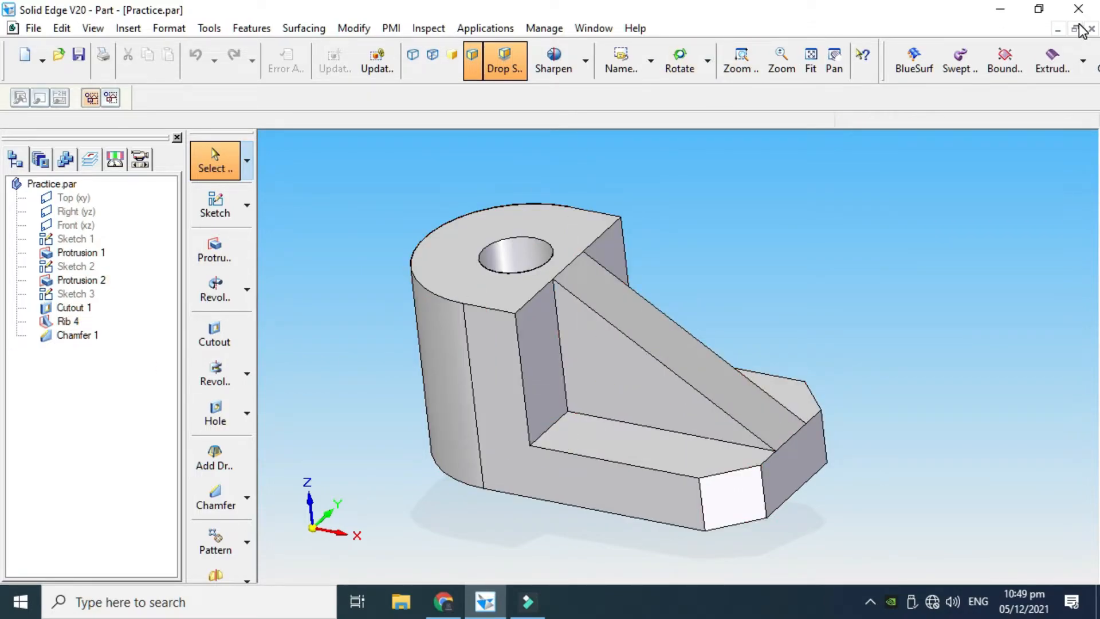
left_click(1059, 30)
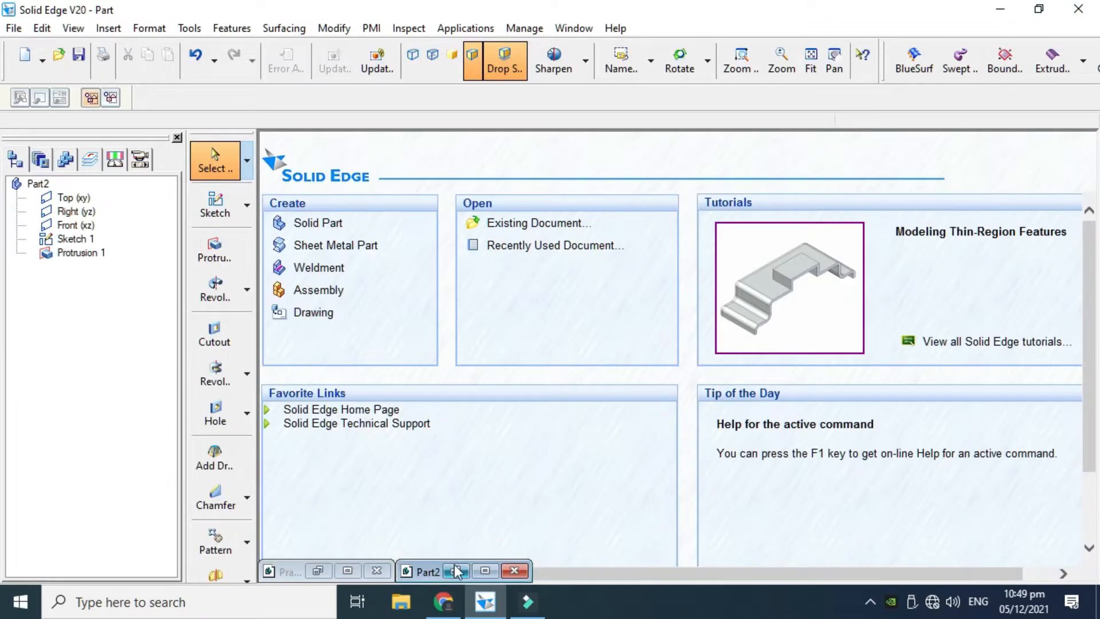
left_click(484, 571)
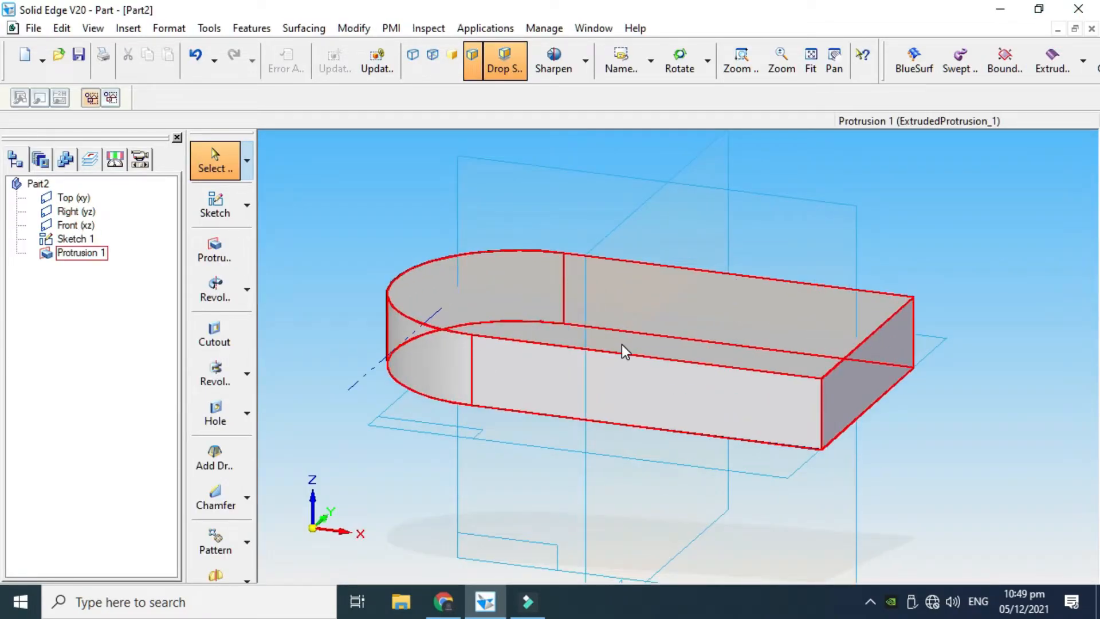
Start a new sketch on the upper planar face of the round-ended base
scroll(621, 344, "down", 3)
left_click(679, 62)
left_click_drag(673, 214, 666, 271)
mouse_move(647, 328)
left_mouse_down()
mouse_move(640, 301)
mouse_move(590, 318)
left_mouse_up()
scroll(631, 286, "up", 4)
key("Escape")
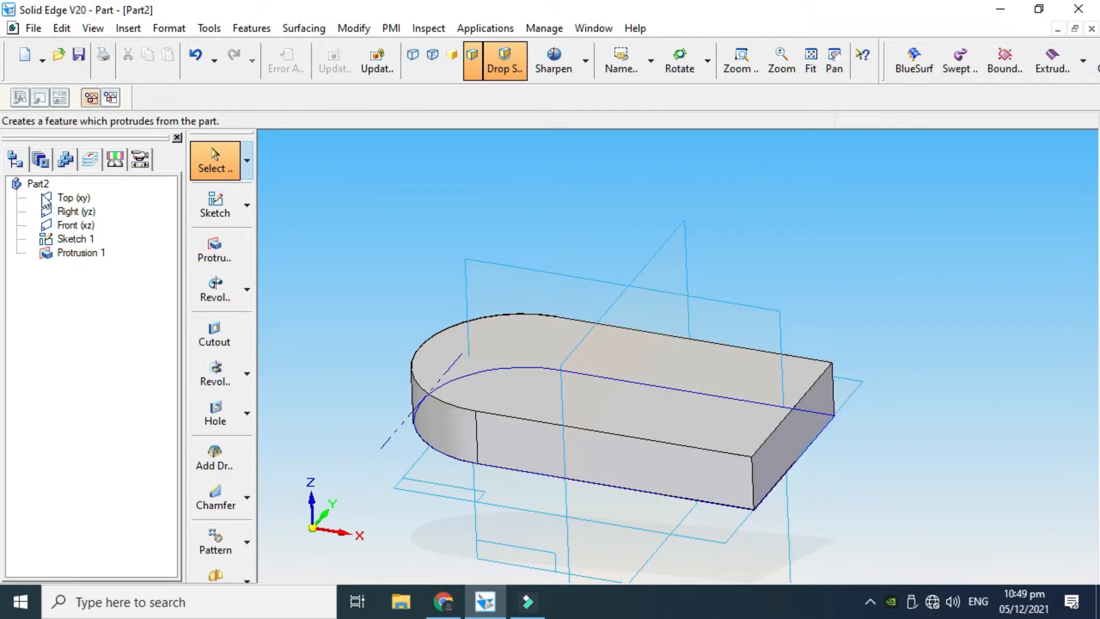
left_click(246, 204)
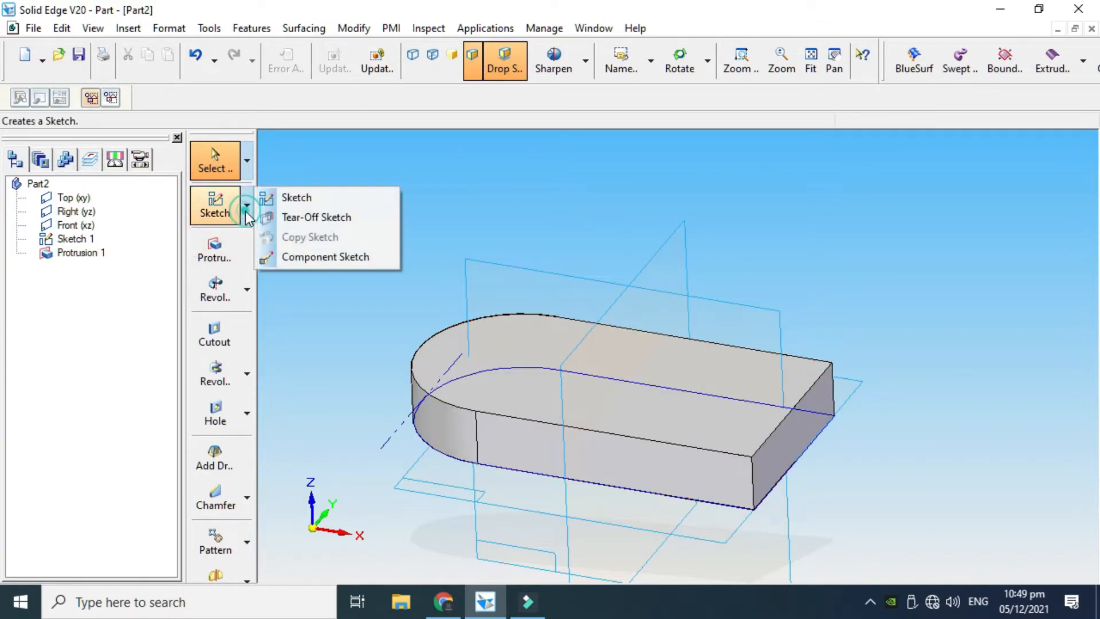
left_click(283, 198)
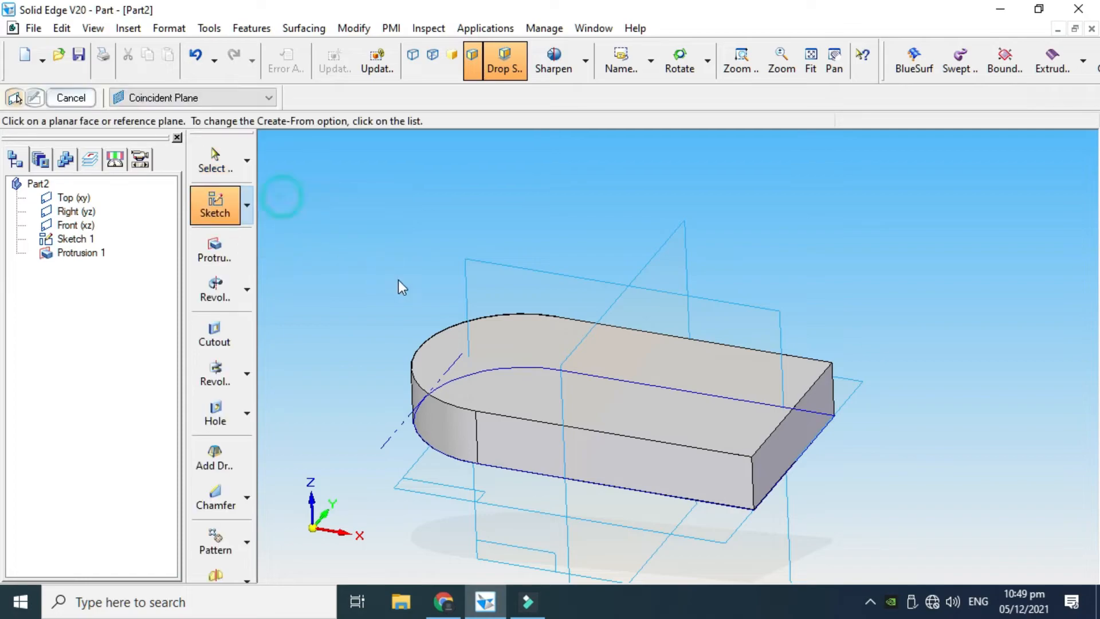
left_click(455, 352)
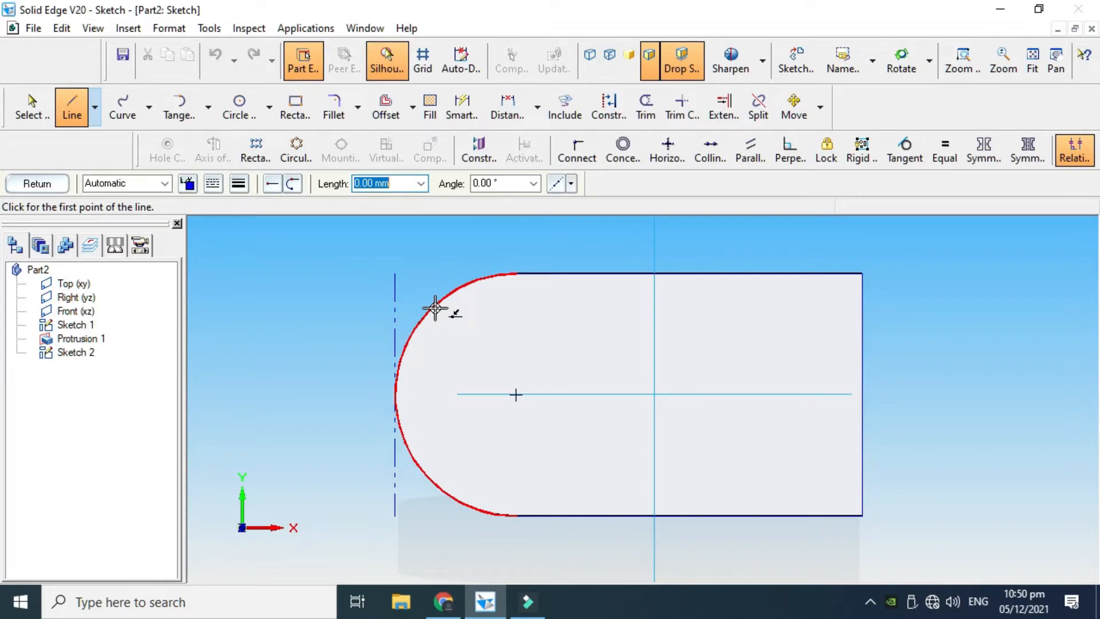
Include the base's rounded end arc and its two long straight edges in the sketch, without offset
left_click(579, 105)
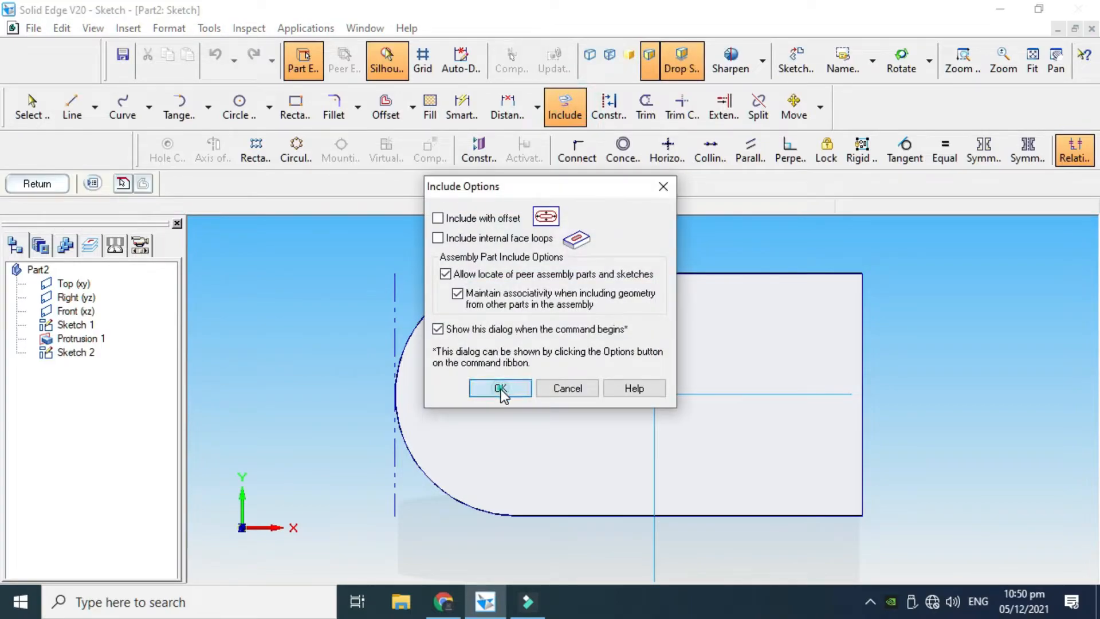
left_click(497, 386)
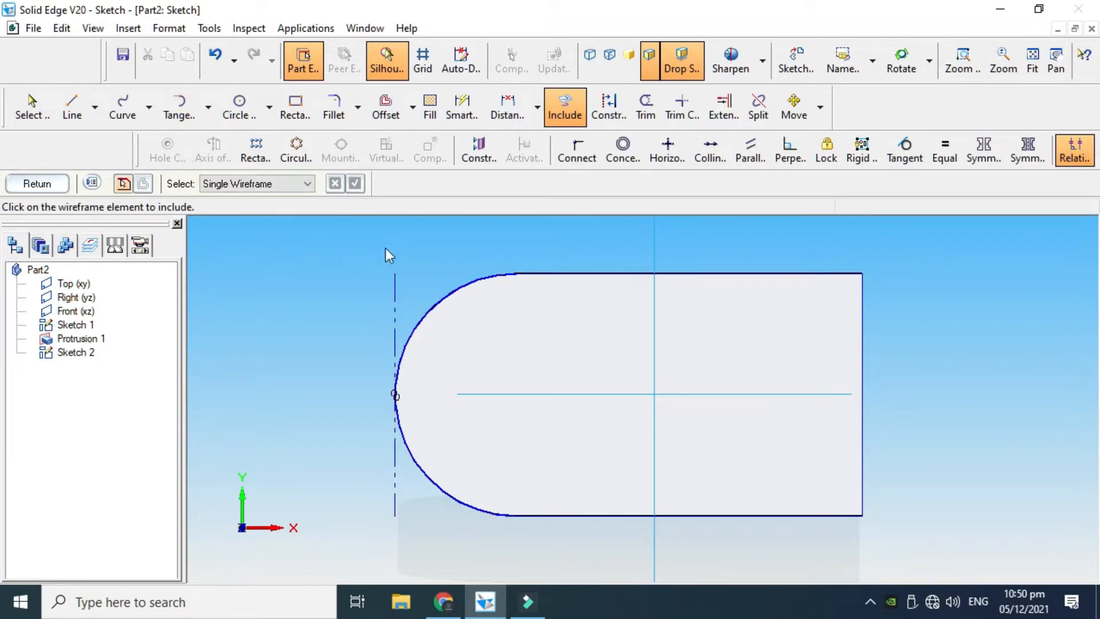
left_click(590, 274)
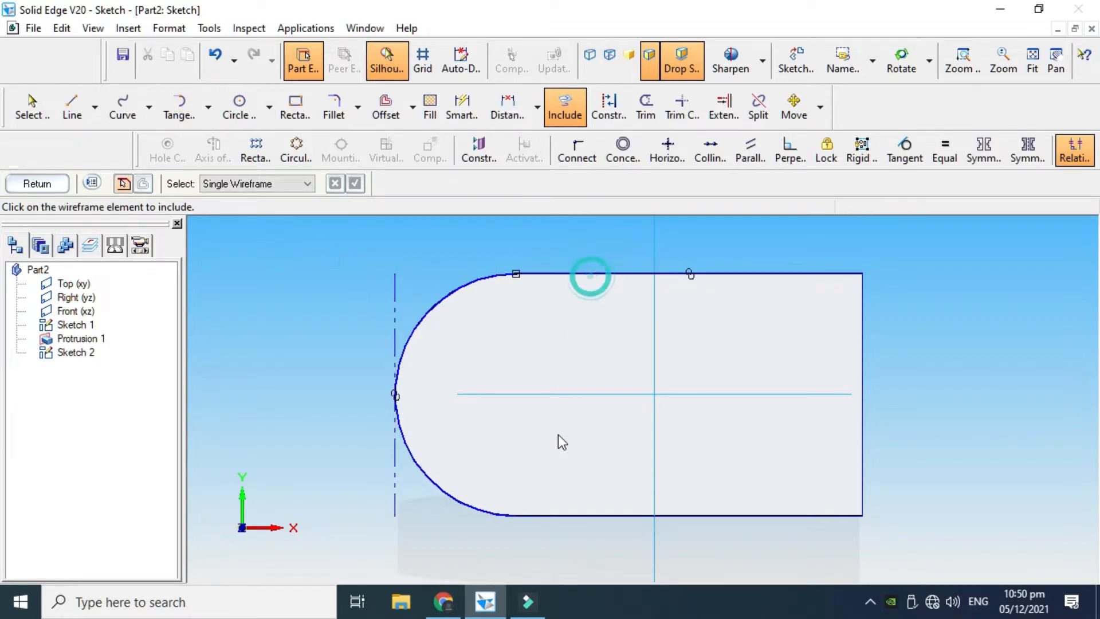
left_click(567, 516)
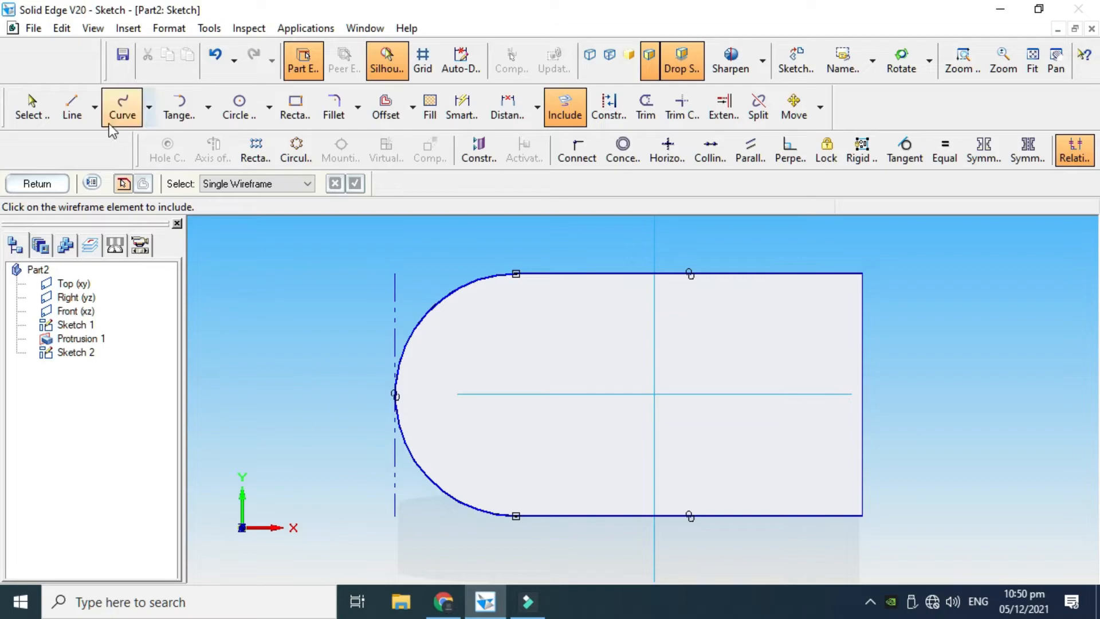
Draw a 70 mm vertical line between the included straight edges, about 26 mm from the arc centre, and trim both edges beyond it
left_click(70, 108)
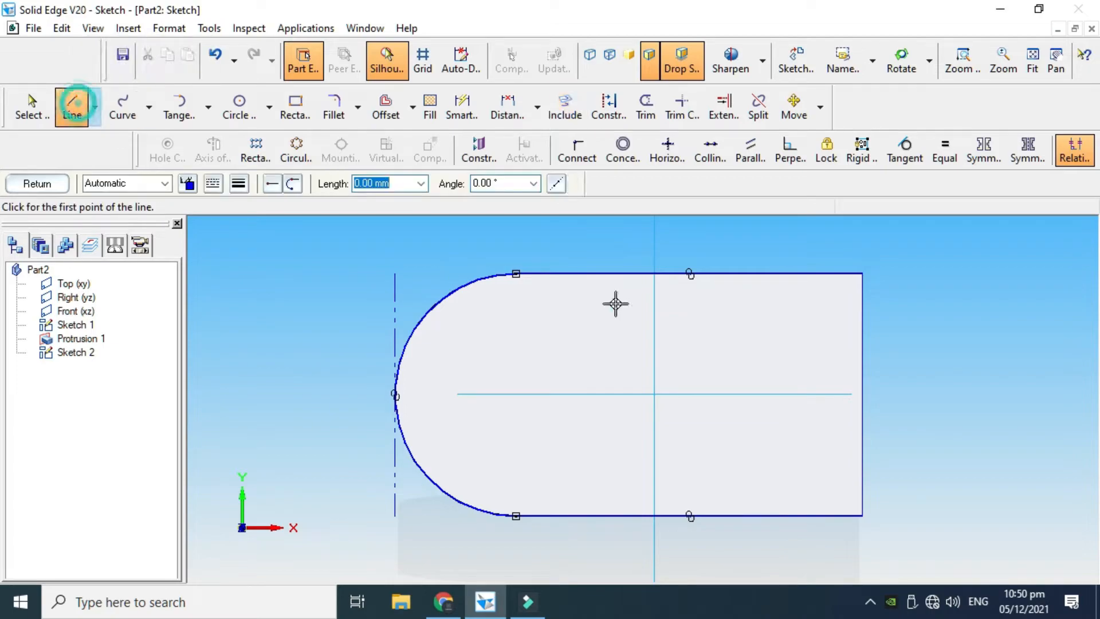
left_click(607, 274)
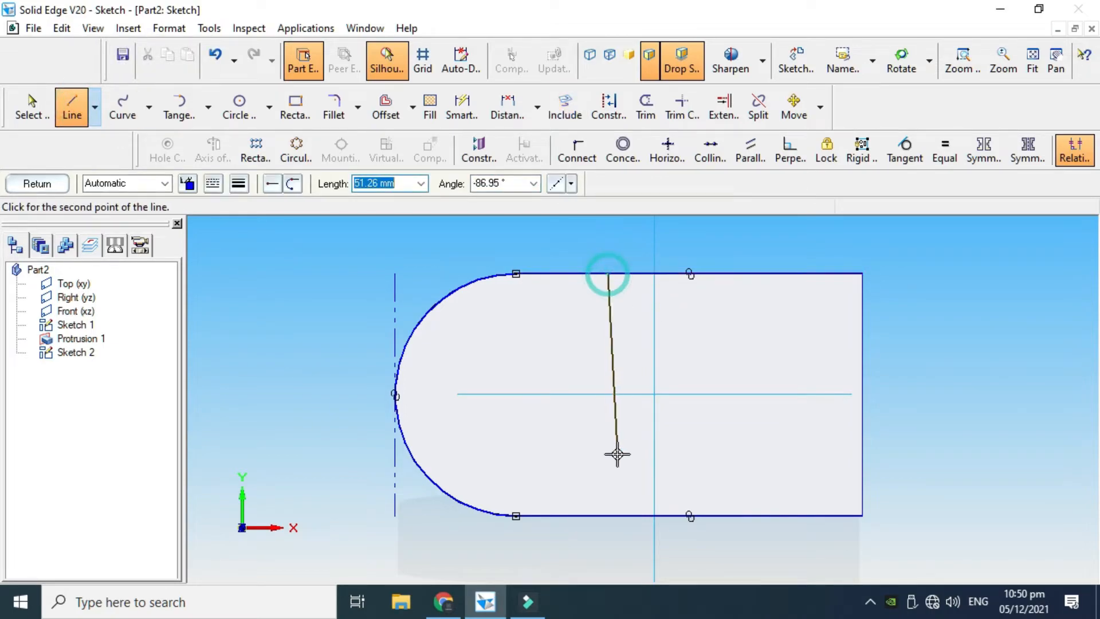
left_click(603, 515)
key("Escape")
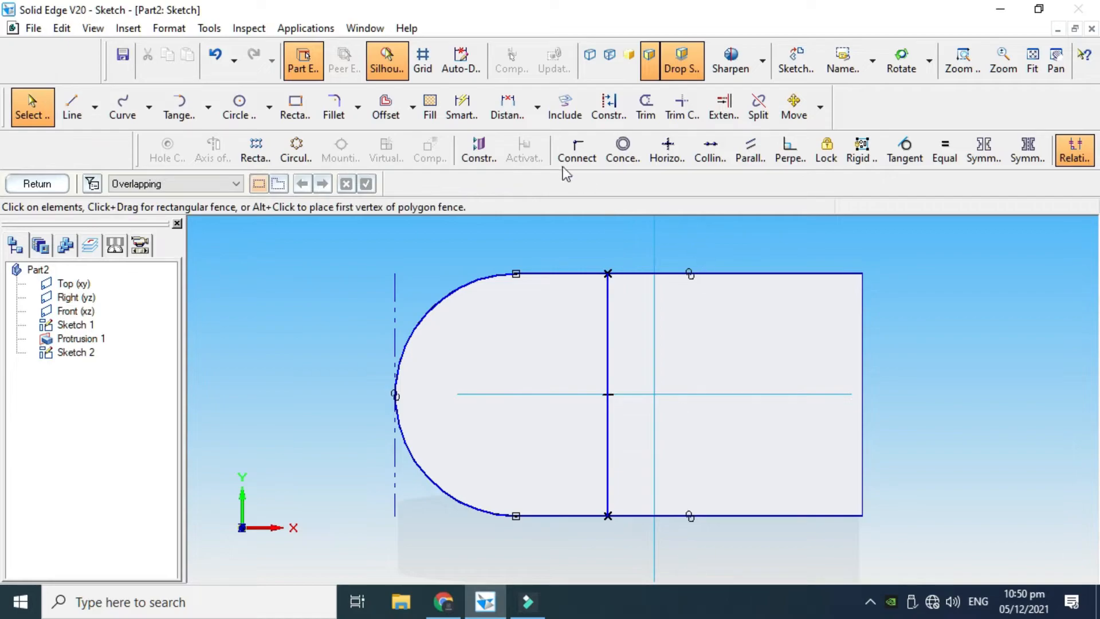
left_click(648, 112)
mouse_move(744, 257)
left_mouse_down()
mouse_move(746, 312)
mouse_move(710, 556)
left_mouse_up()
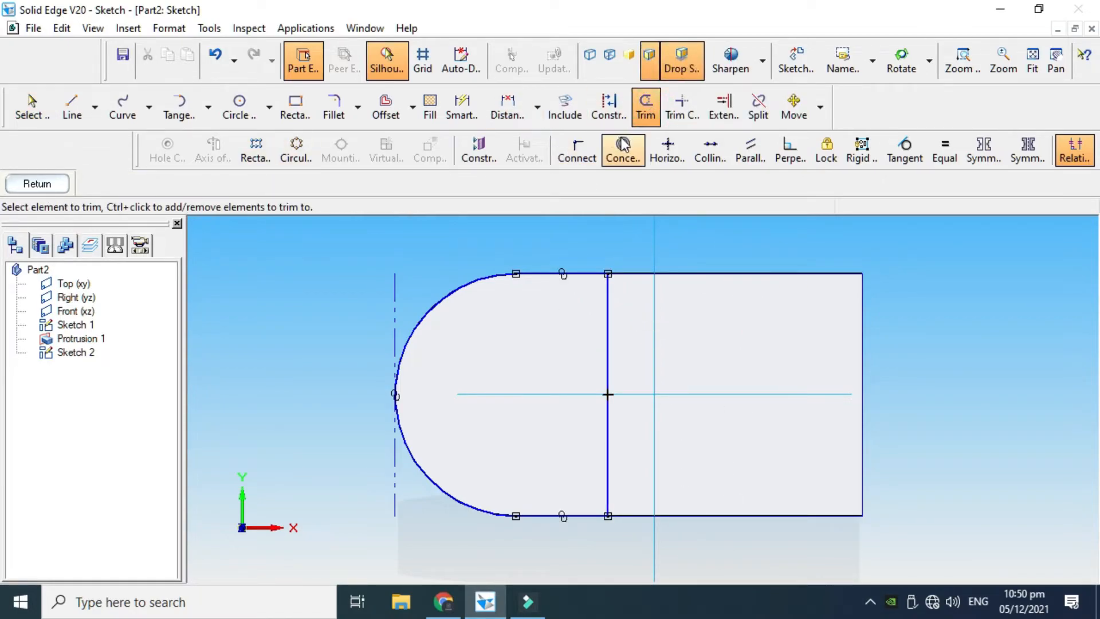
Dimension the horizontal distance from the arc centre to the vertical line and set it to 20 mm
left_click(461, 106)
left_click(607, 377)
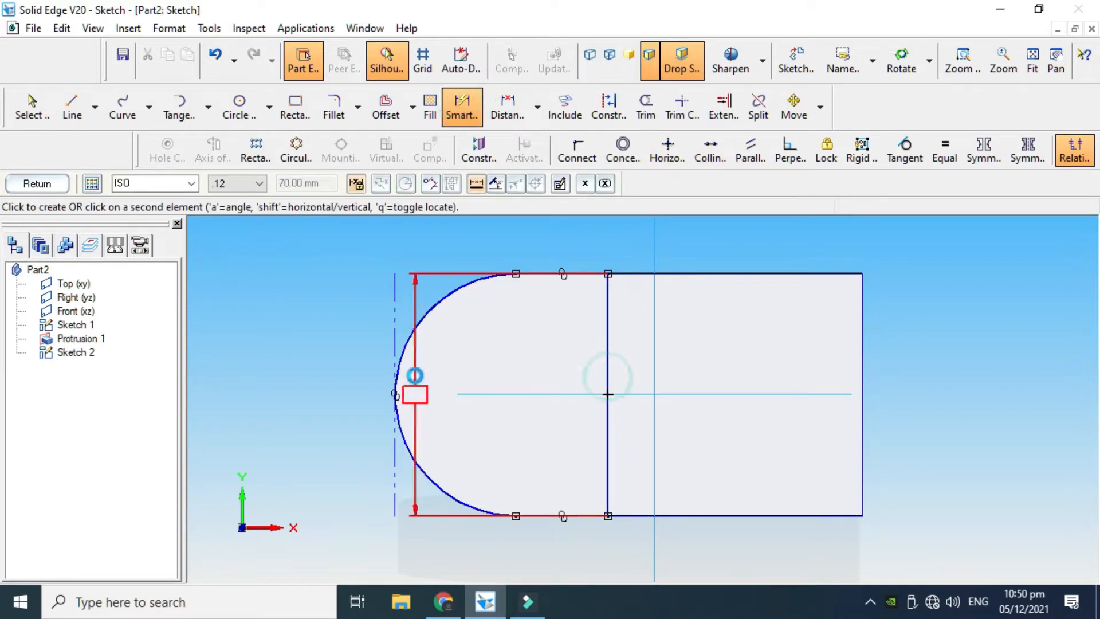
left_click(516, 394)
left_click(600, 239)
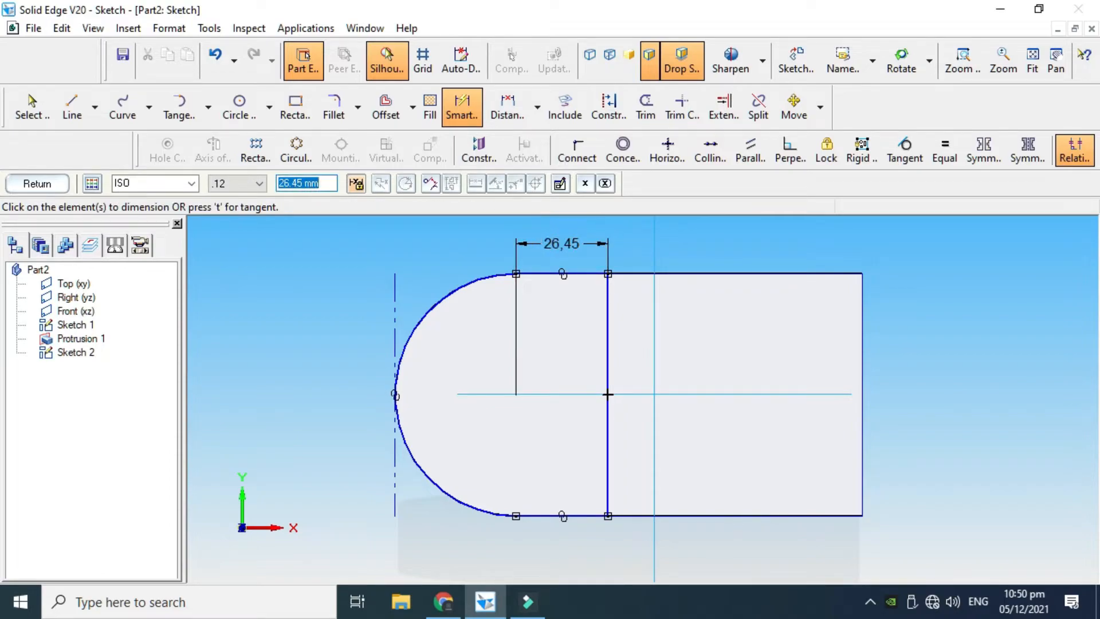
type("20")
key("Return")
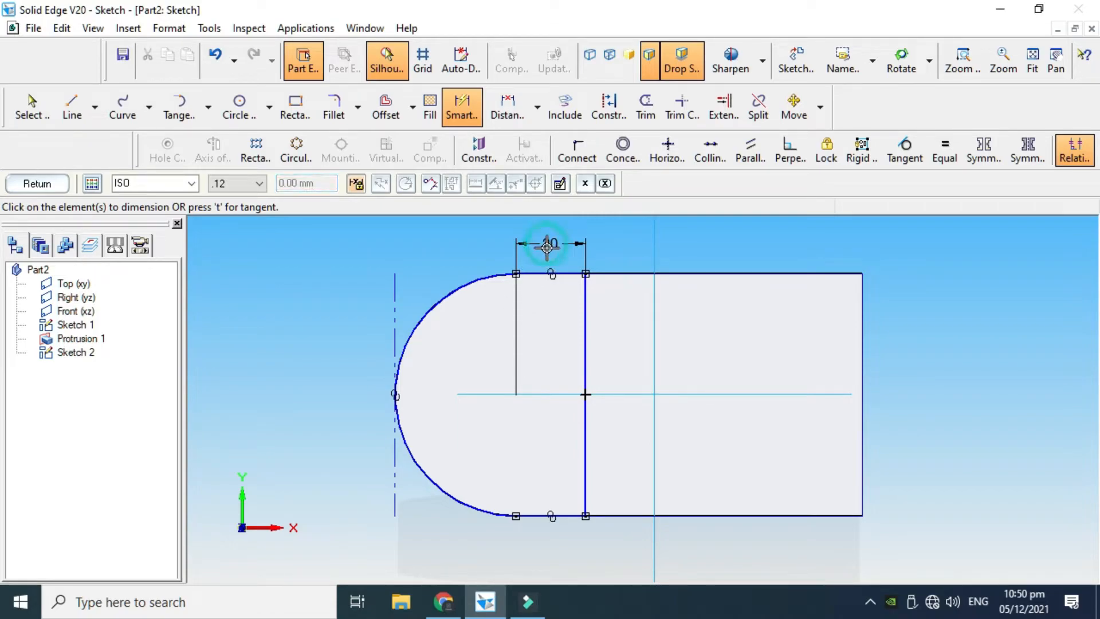
key("Escape")
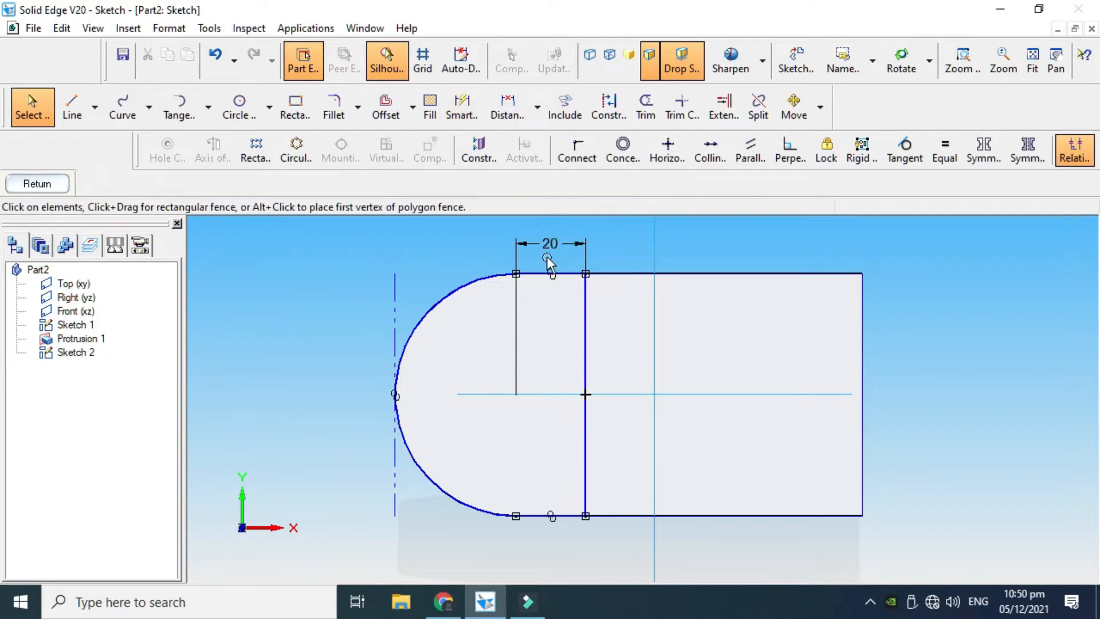
Set the distance between the arc centre and the vertical line to 25 mm and finish the sketch
left_click(550, 245)
type("2")
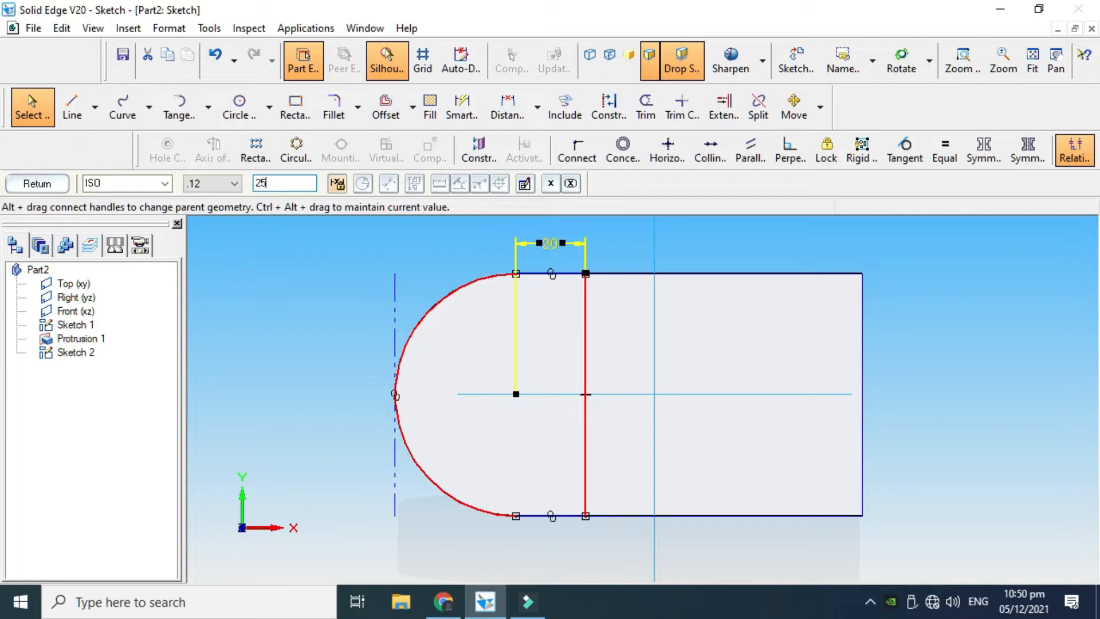
type("5")
key("Return")
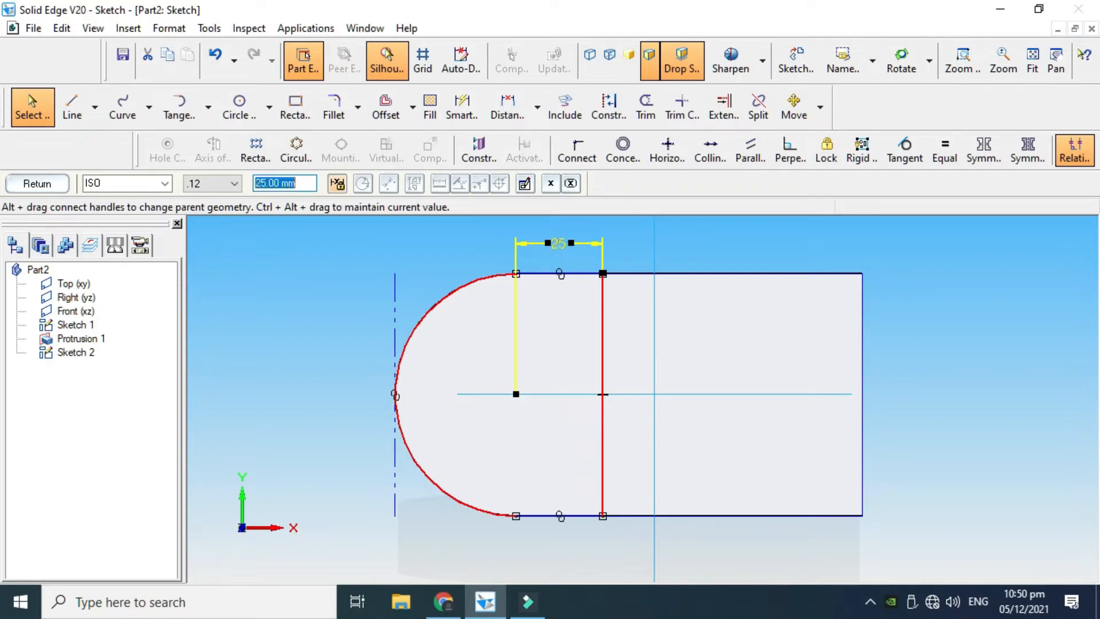
left_click(50, 182)
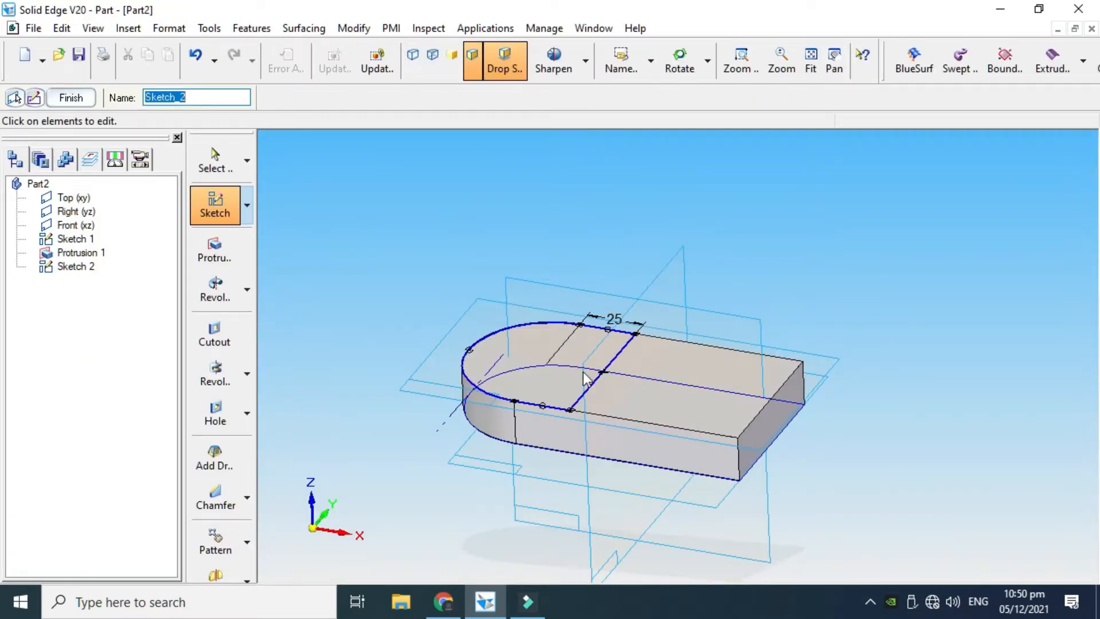
left_click(70, 97)
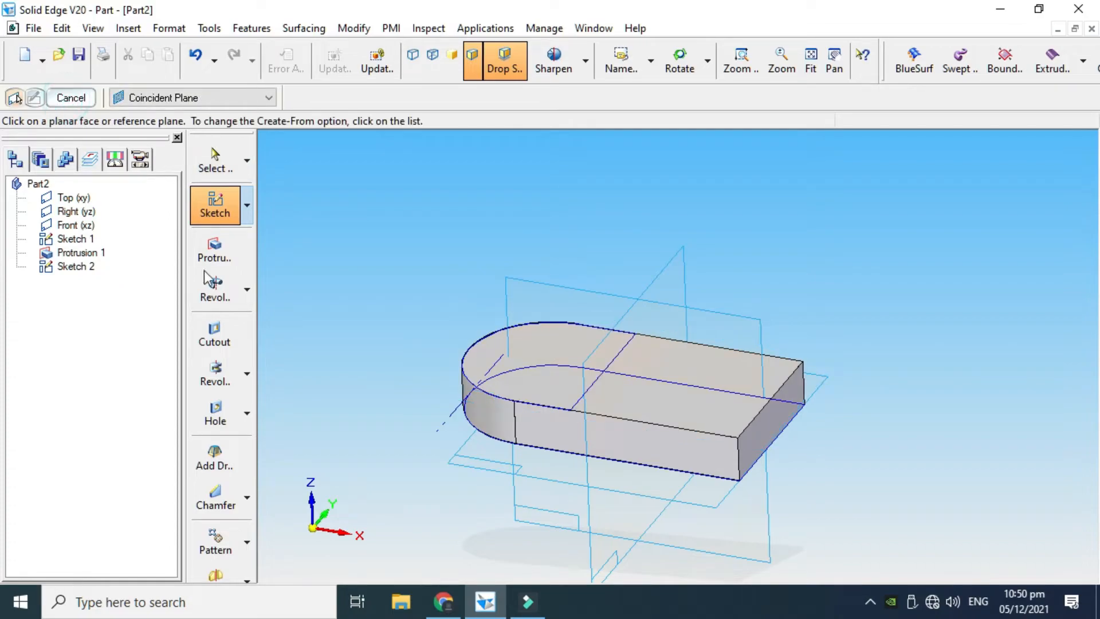
Extrude the closed round-ended chain on the base's upper face 50 mm upward with Protrusion, and leave the command
left_click(213, 252)
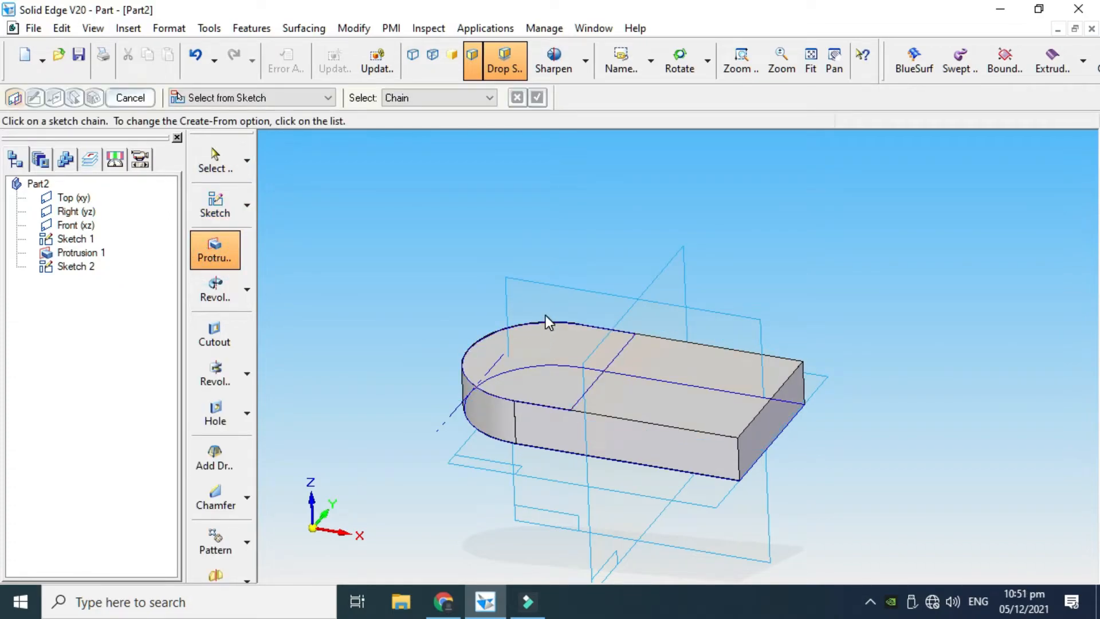
left_click(324, 98)
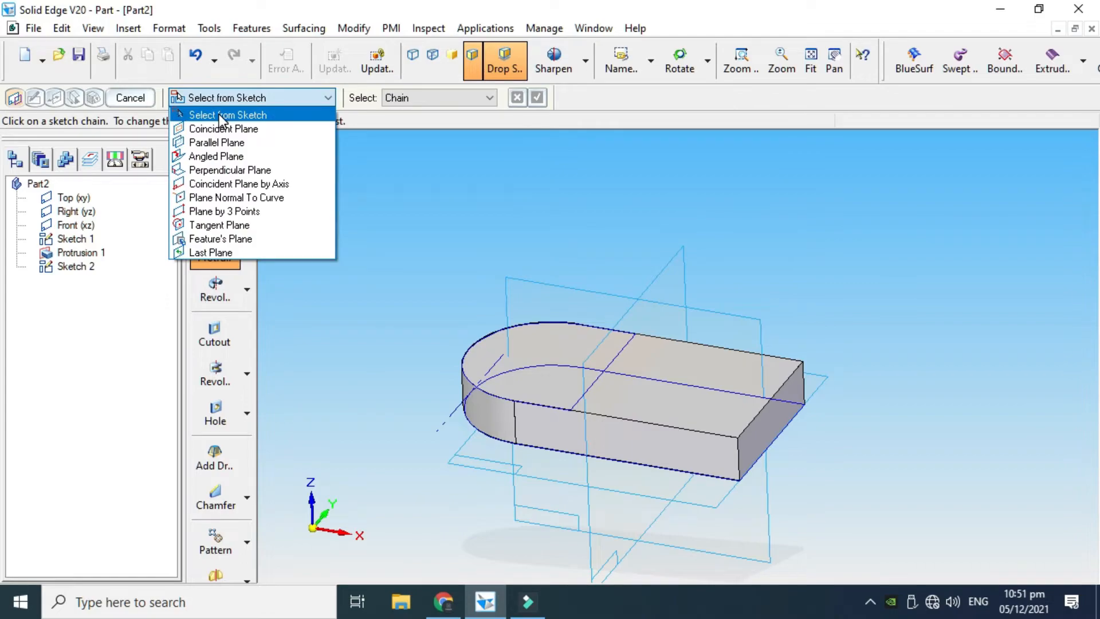
left_click(219, 114)
left_click(597, 323)
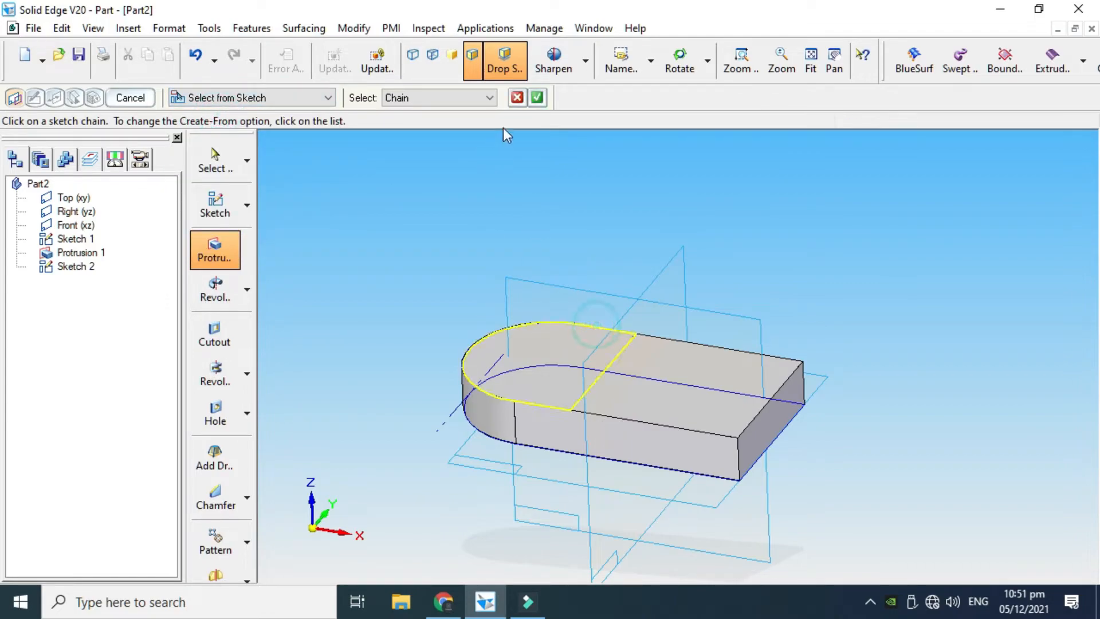
left_click(536, 98)
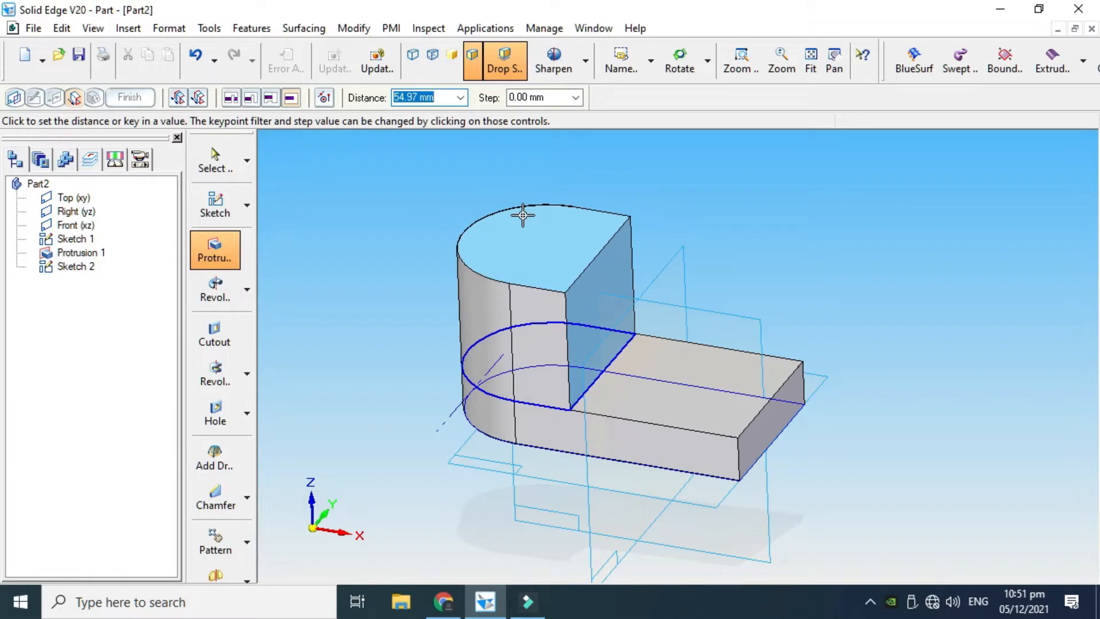
type("5")
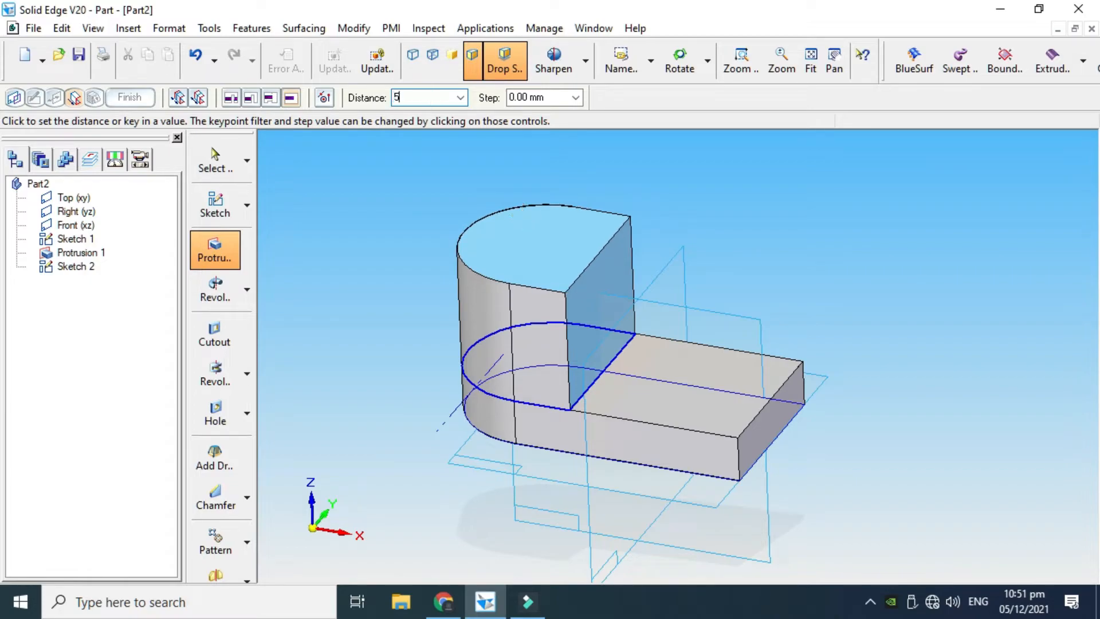
type("0")
key("Return")
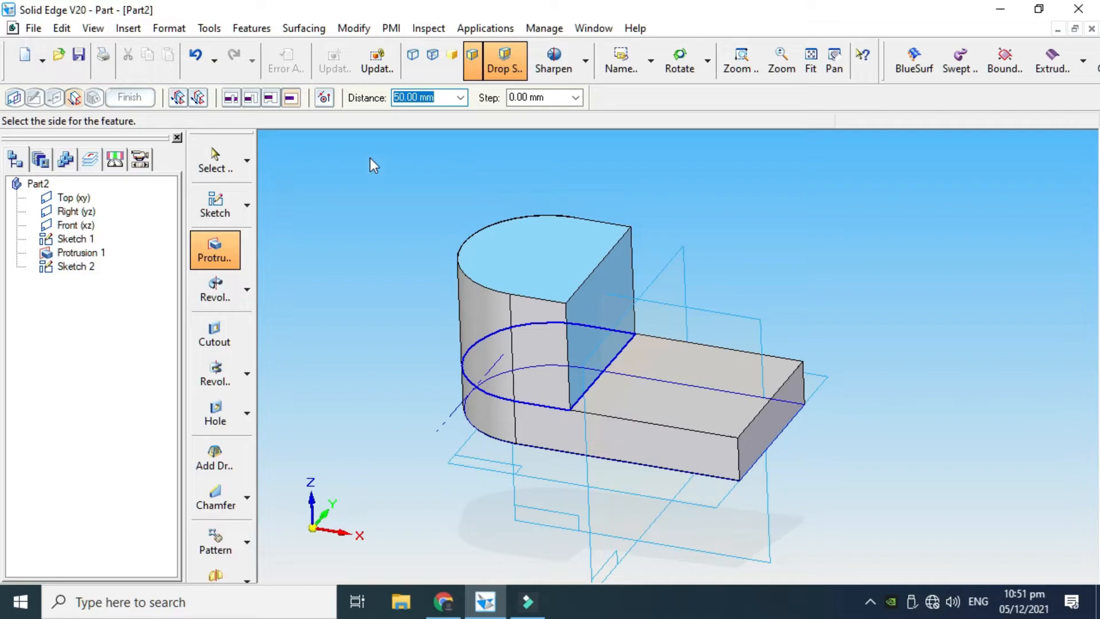
left_click(393, 161)
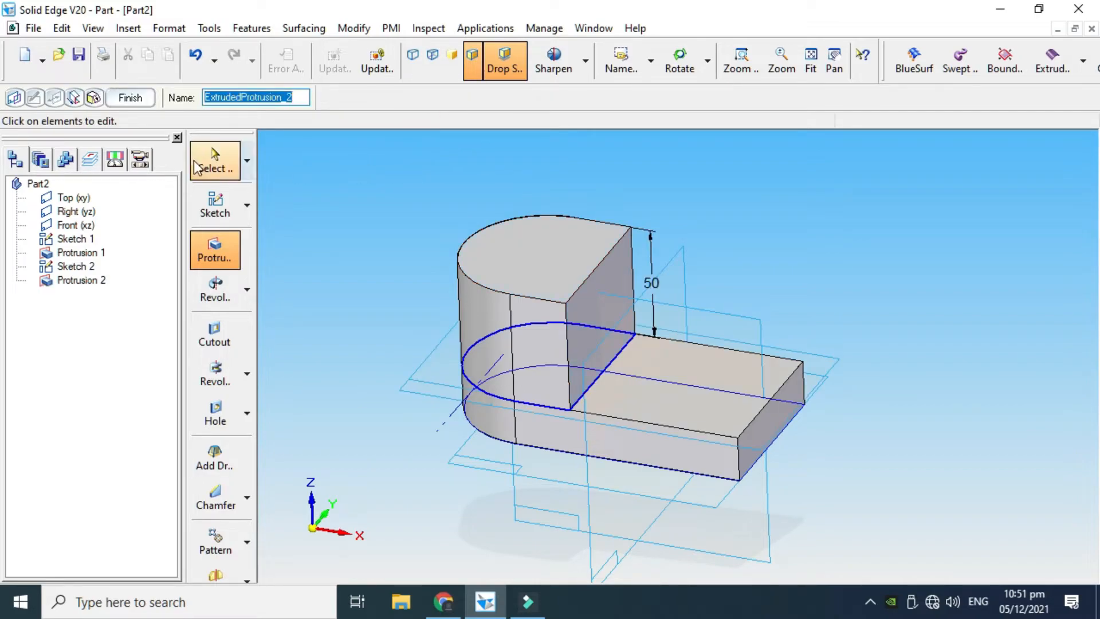
left_click(136, 99)
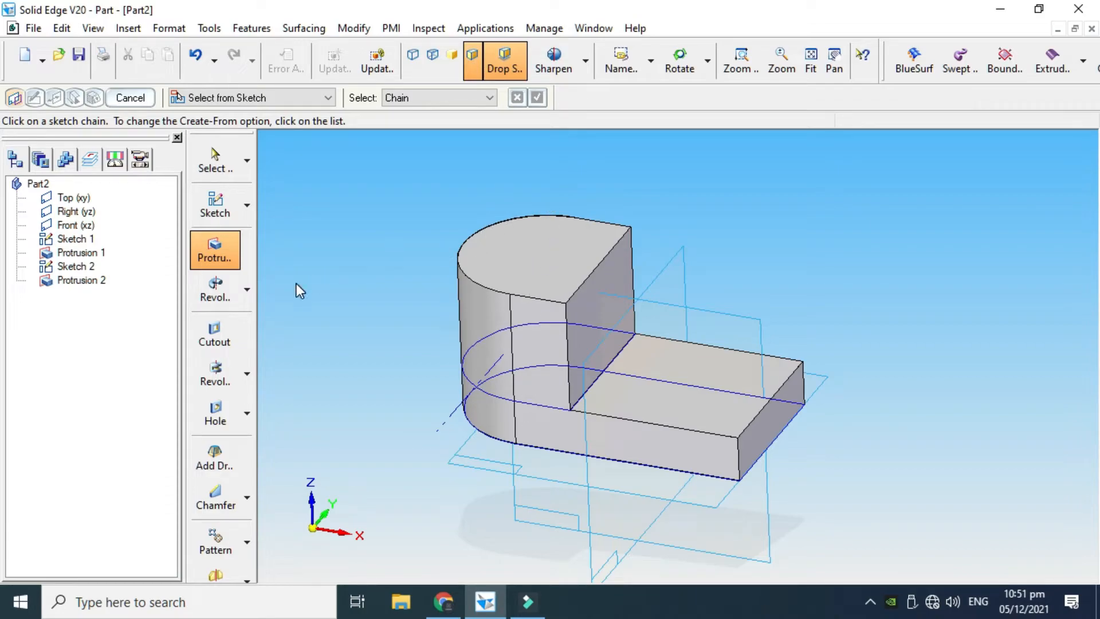
left_click(131, 97)
Sketch a circle about 26 mm in diameter on the block's upper face, centred on the rounded end's arc centre
left_click(247, 206)
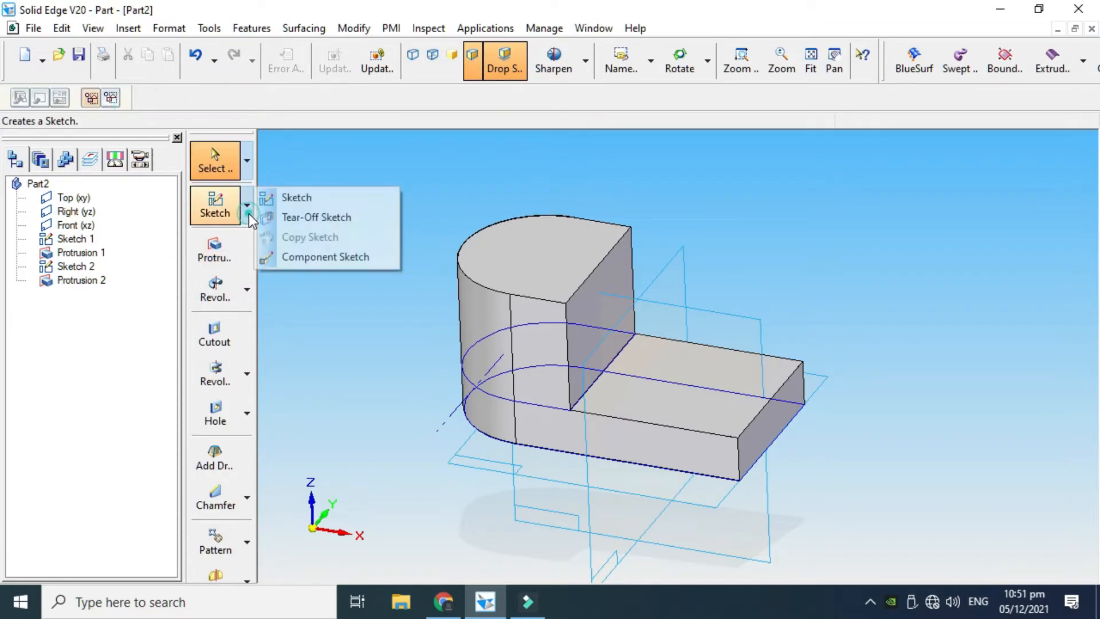
left_click(296, 198)
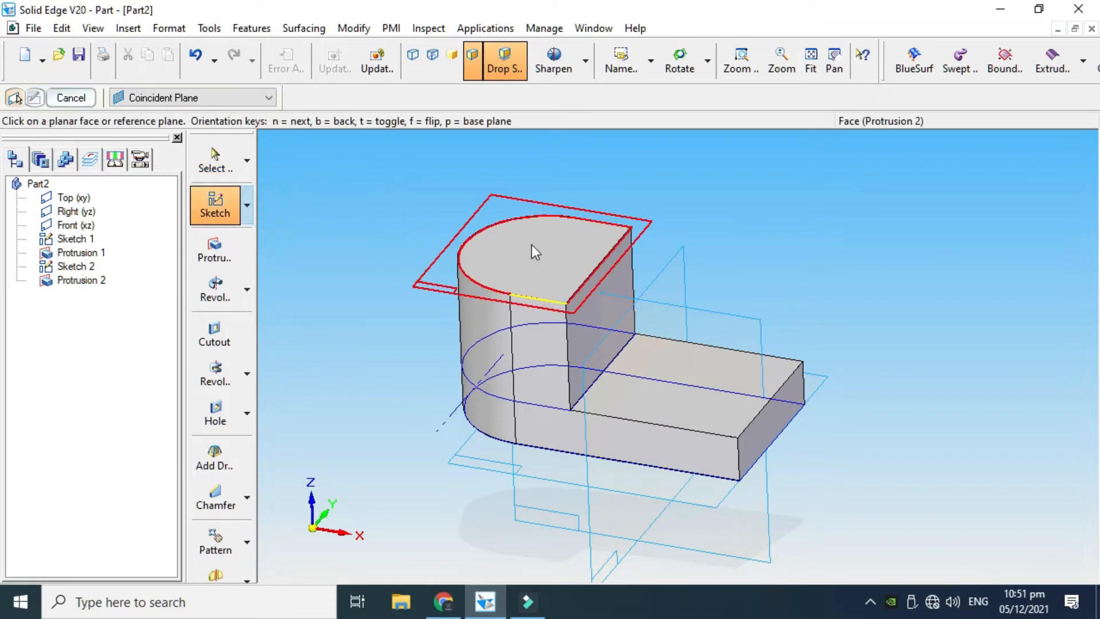
left_click(569, 249)
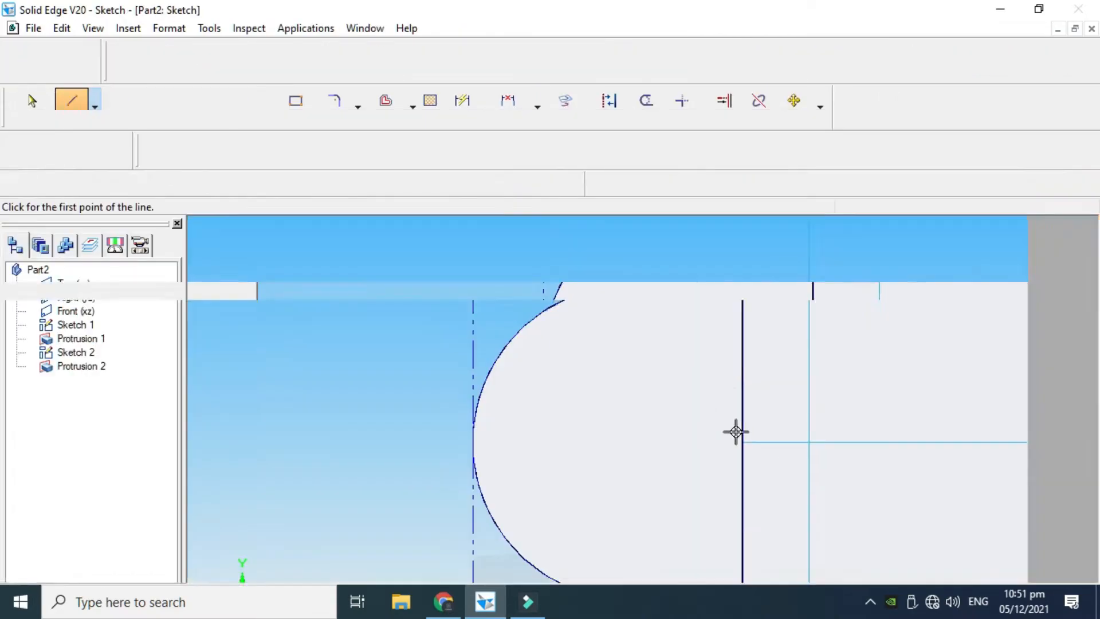
scroll(695, 333, "down", 1)
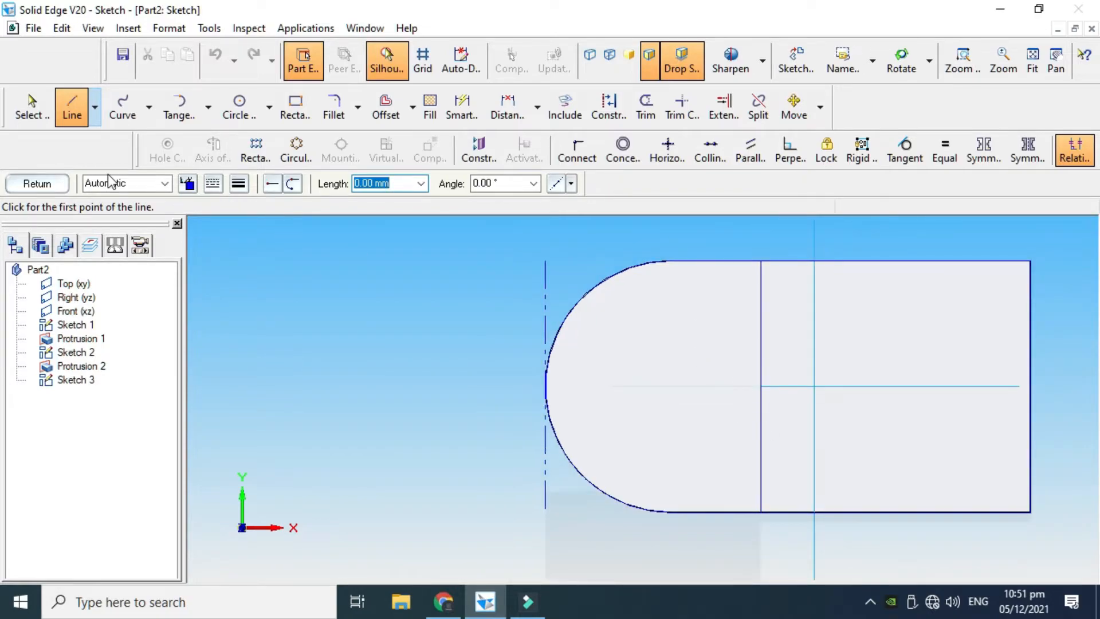
left_click(268, 112)
left_click(279, 136)
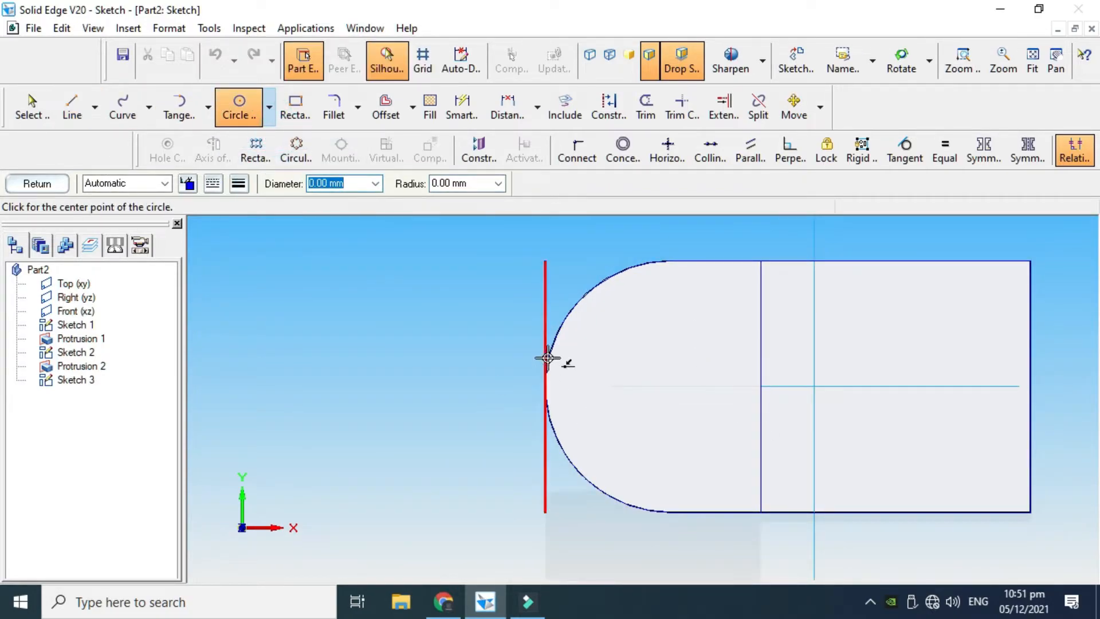
left_click(671, 386)
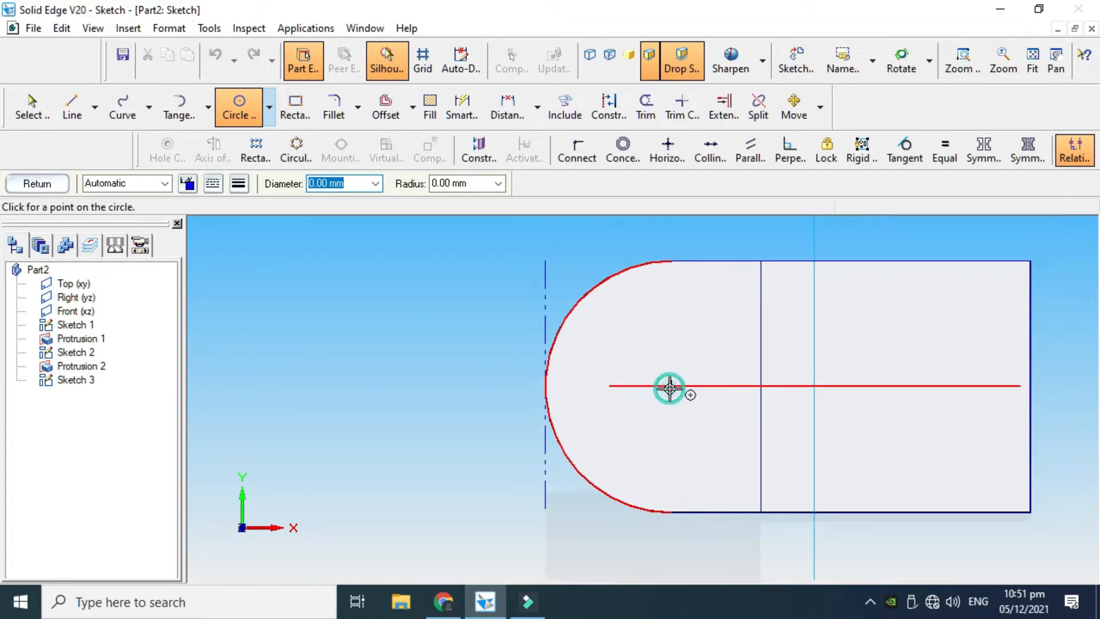
left_click(642, 423)
key("Escape")
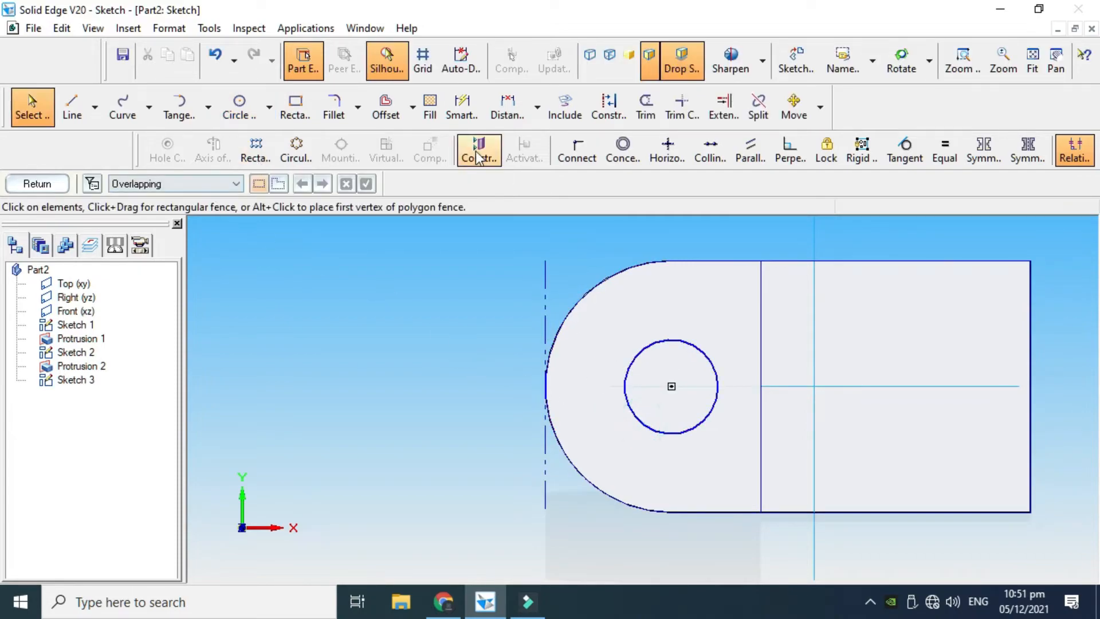
Dimension the circle's diameter, set it to 25 mm and finish the sketch
left_click(462, 106)
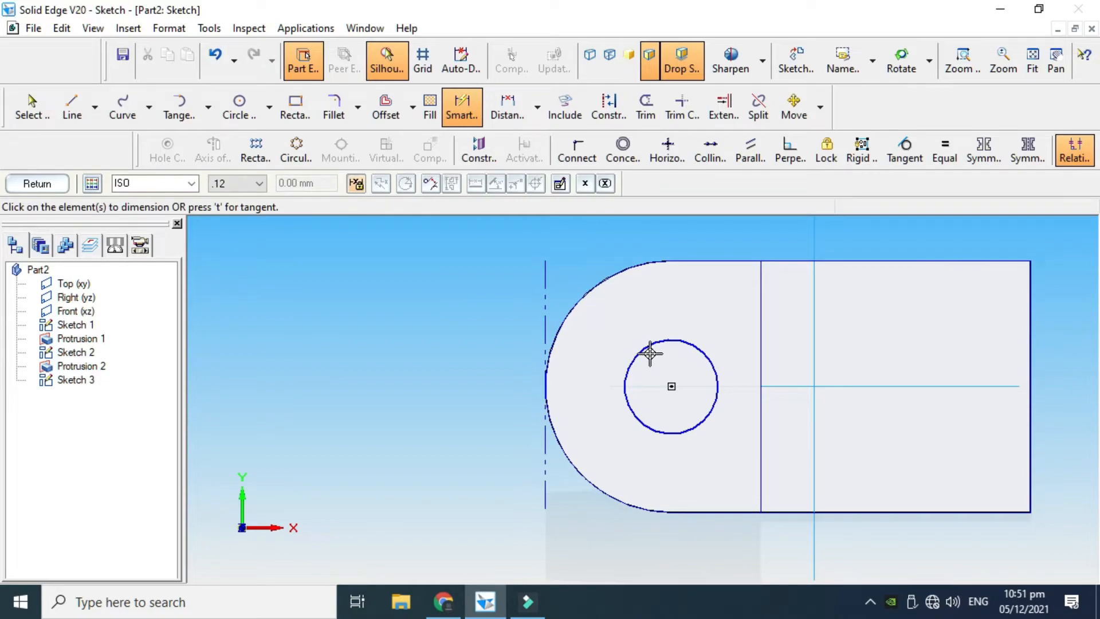
left_click(646, 351)
left_click(436, 355)
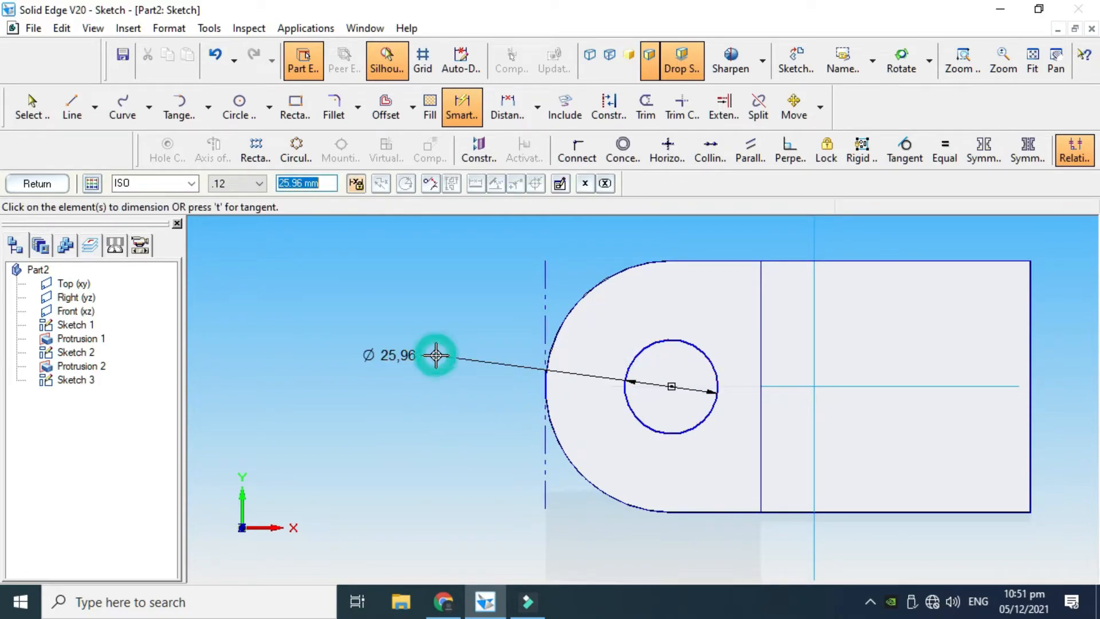
type("25")
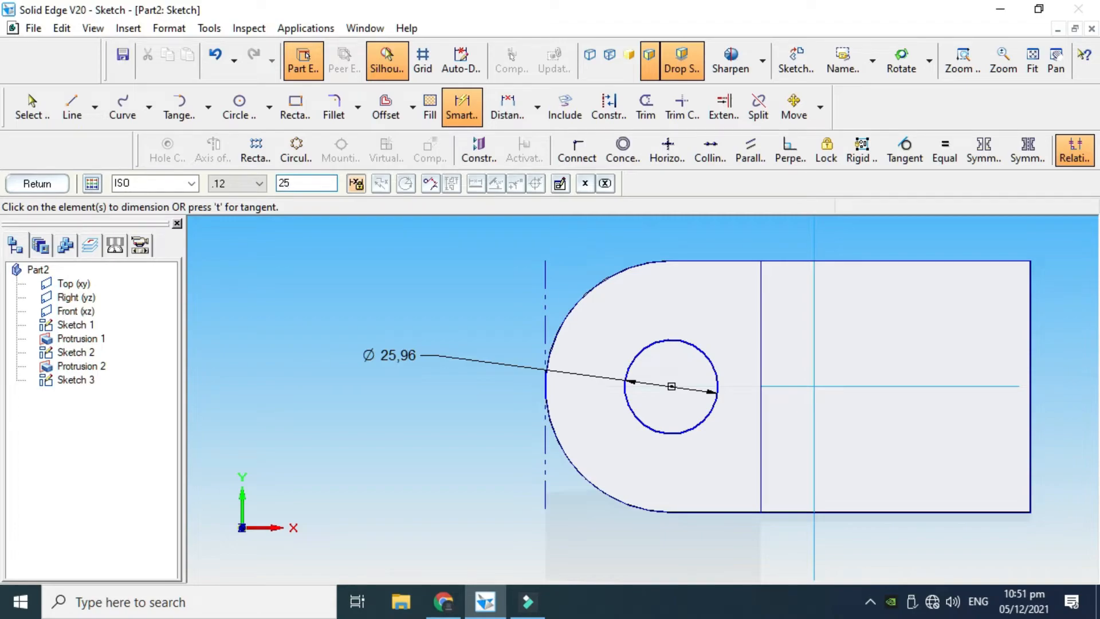
key("Return")
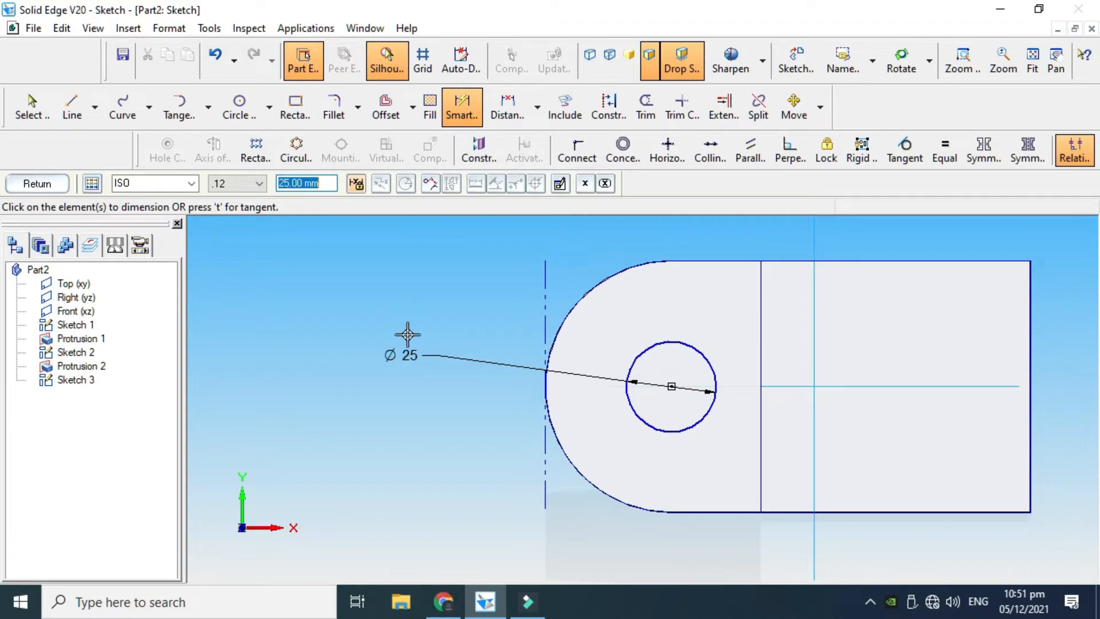
left_click(40, 184)
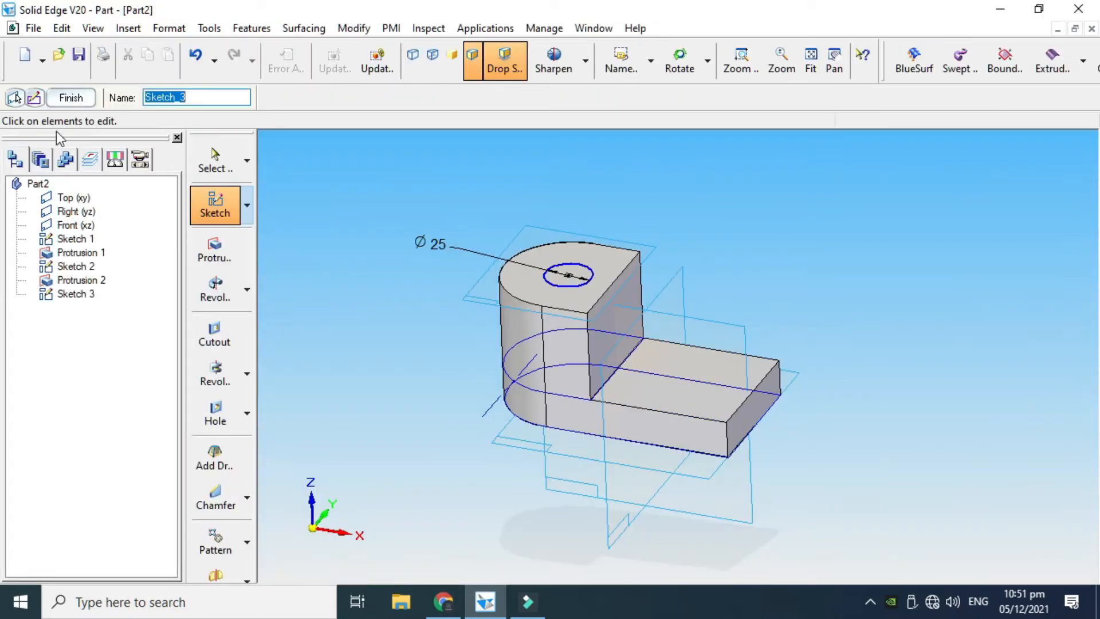
left_click(71, 99)
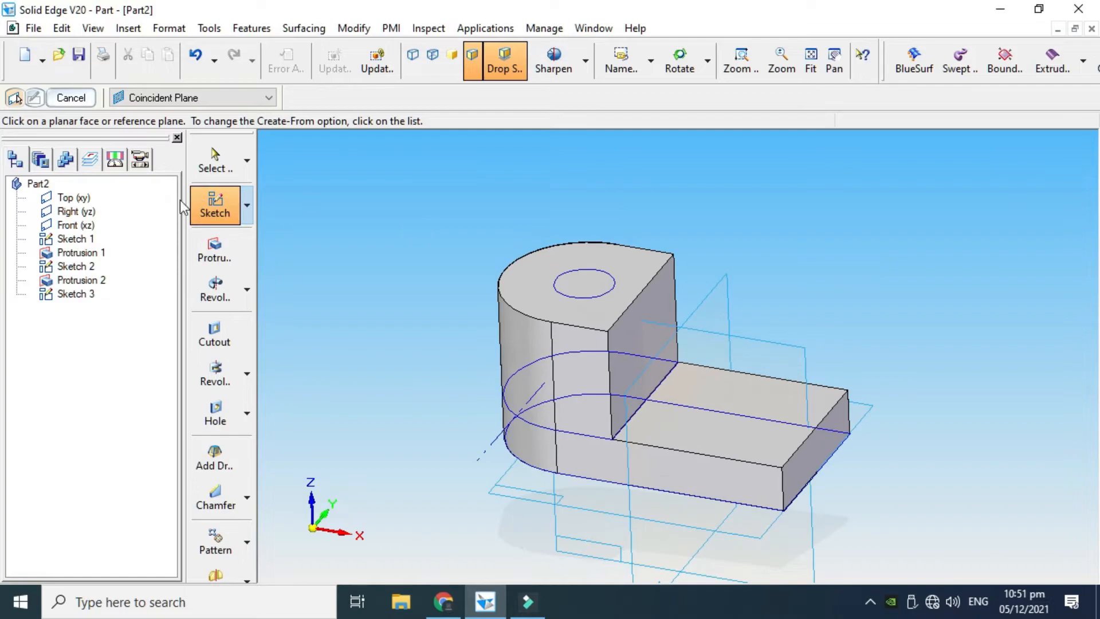
Cut the circle 70 mm down through the block and base with Cutout, ending at the base's lower edge, and leave the command
left_click(219, 348)
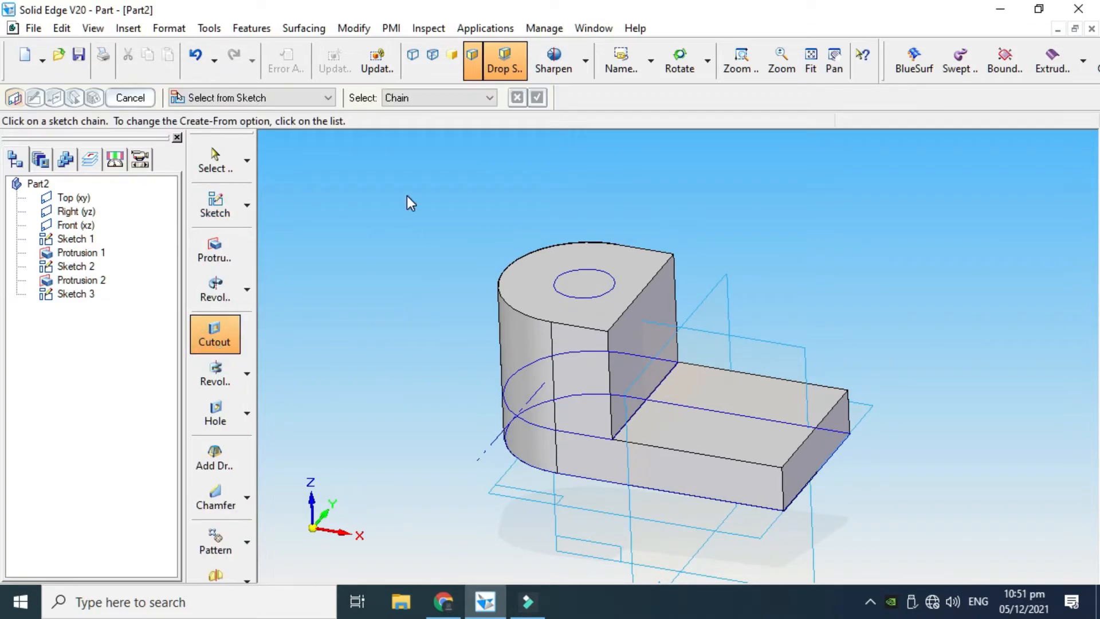
scroll(469, 205, "up", 2)
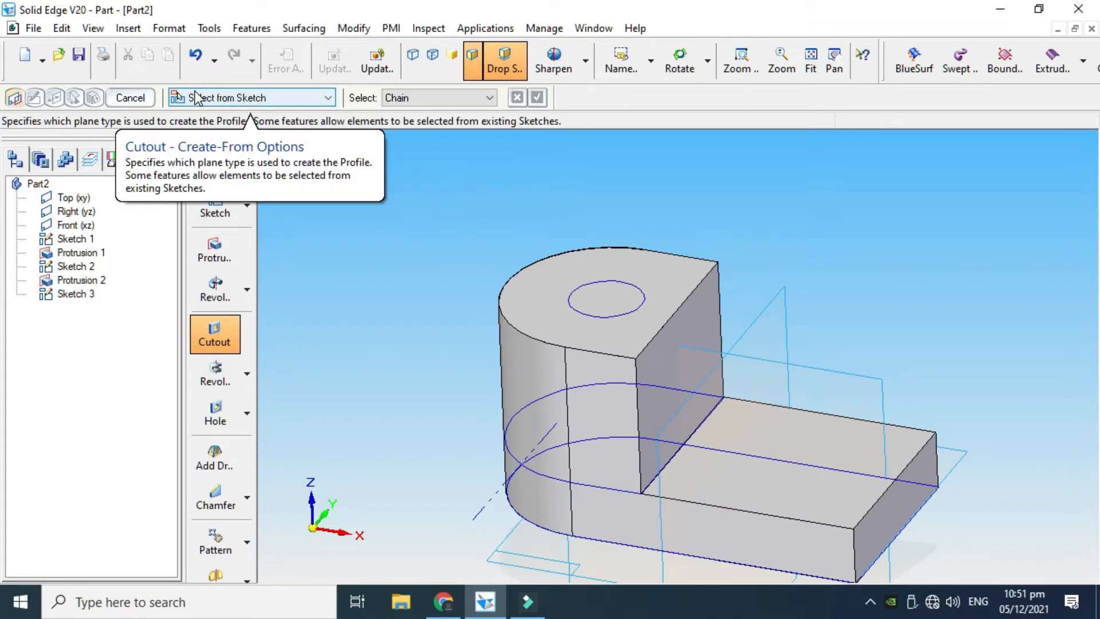
left_click(269, 98)
left_click(590, 274)
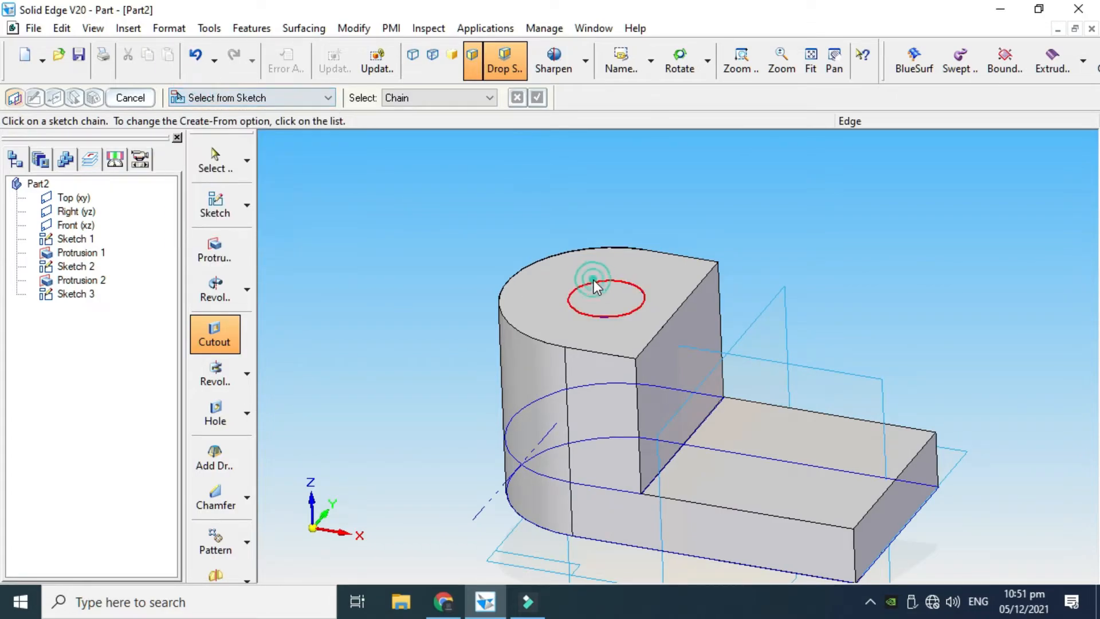
left_click(607, 280)
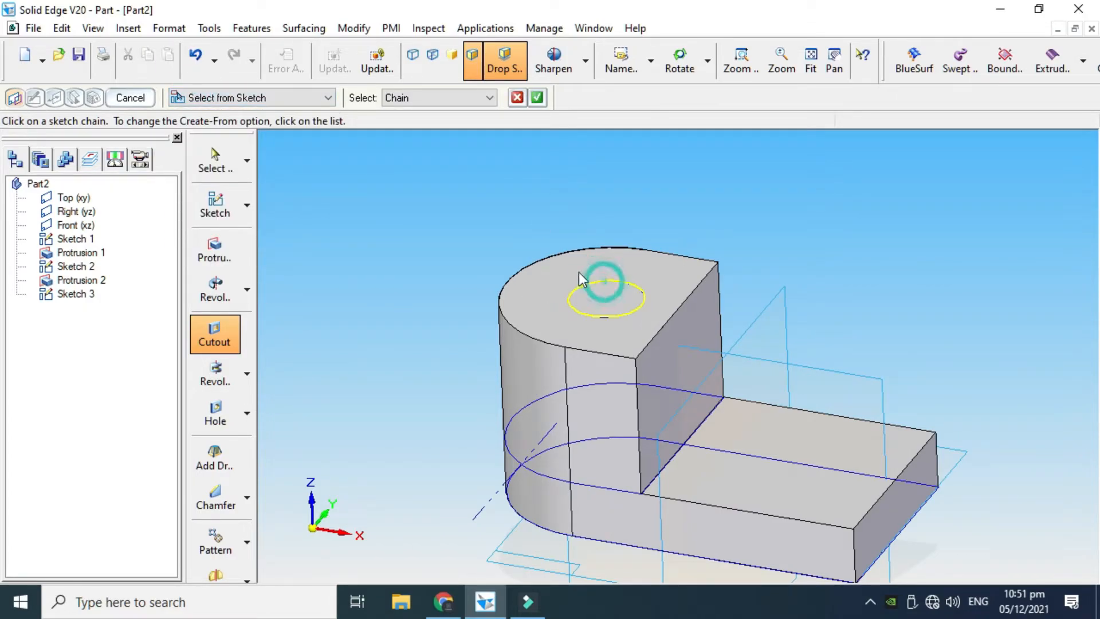
left_click(536, 99)
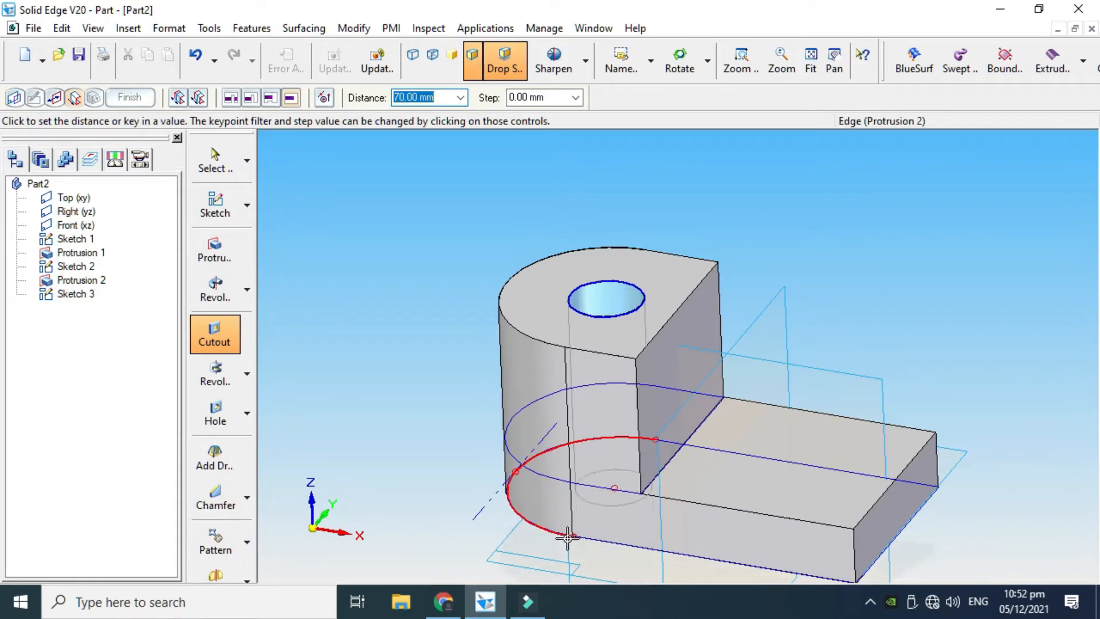
left_click(568, 538)
left_click(130, 97)
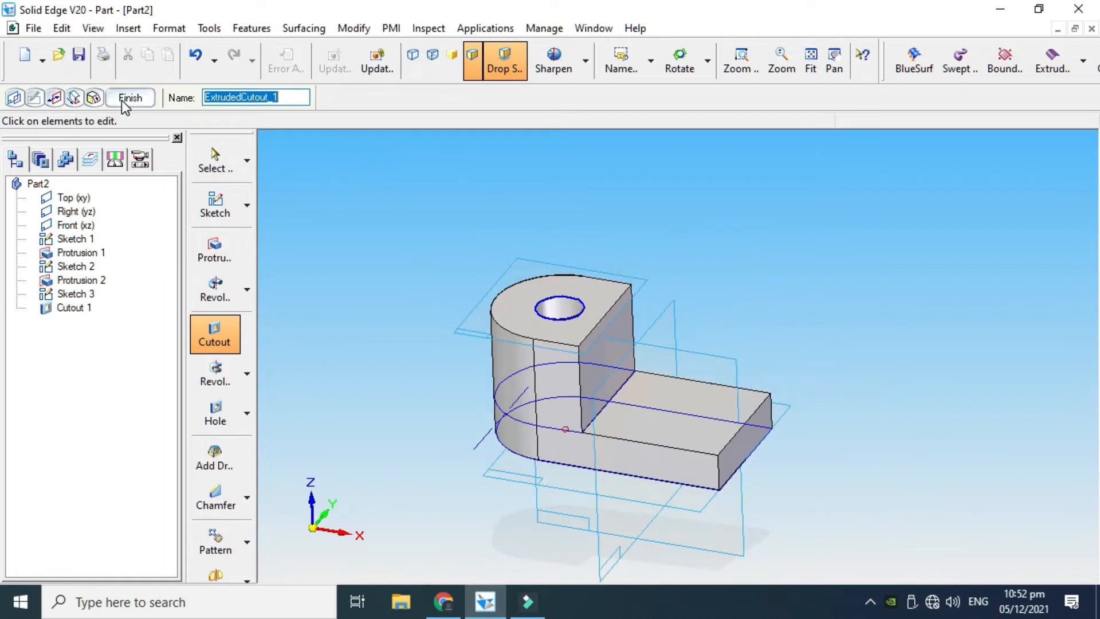
left_click(679, 60)
left_click_drag(458, 320, 552, 373)
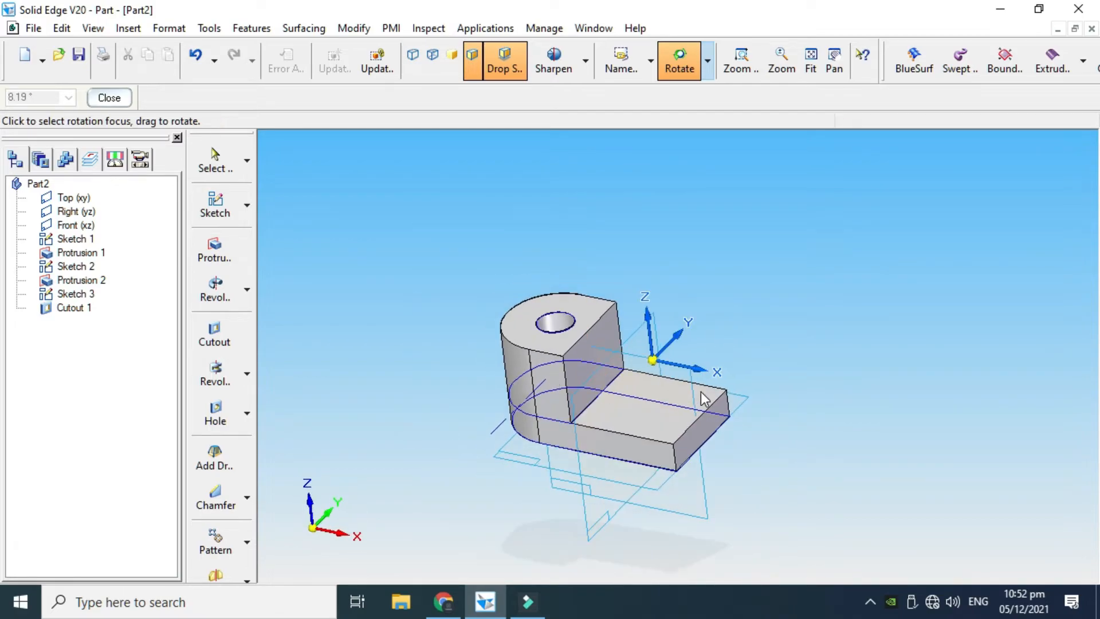
scroll(644, 381, "down", 1)
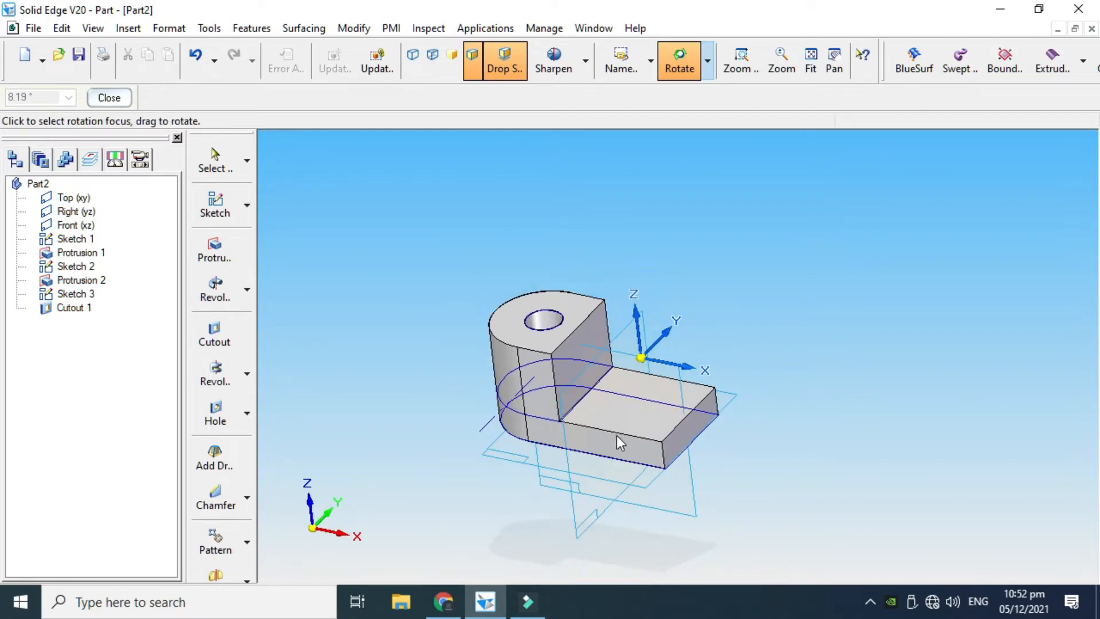
scroll(616, 435, "up", 1)
left_click(121, 99)
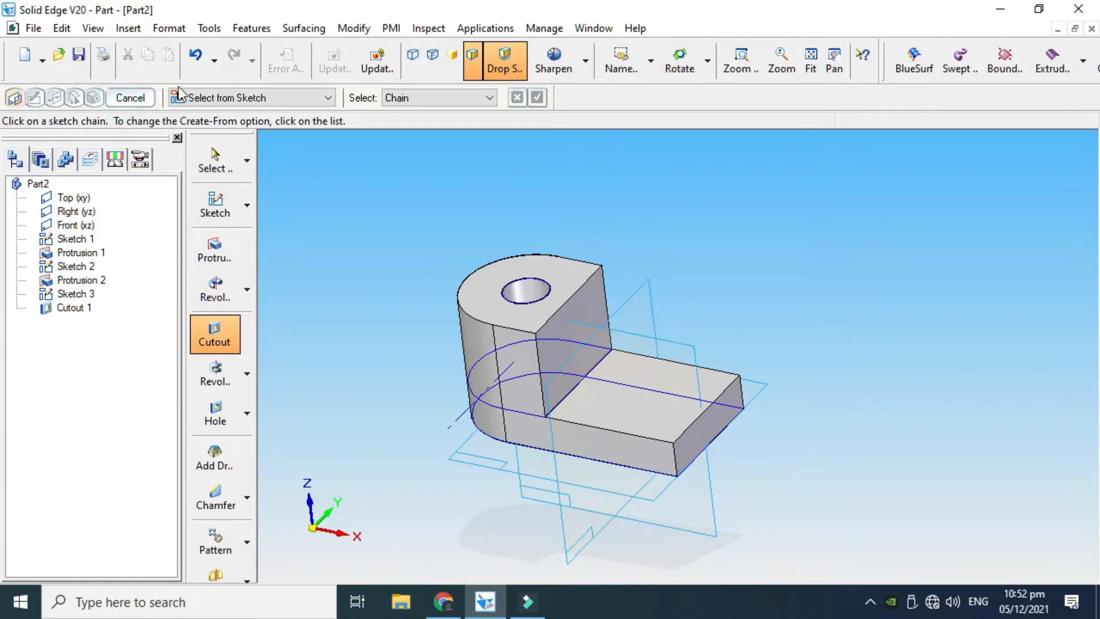
left_click(130, 97)
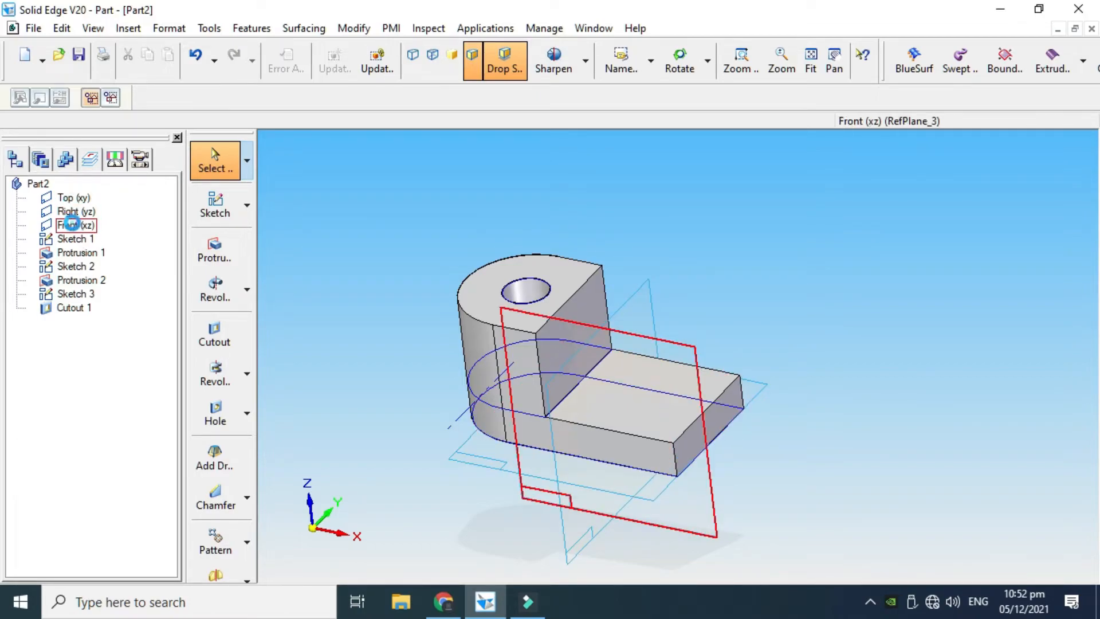
Sketch a sloped line about 90 mm long on the Front (xz) plane, from the block's upper inner corner to the base's upper outer corner
left_click(72, 224)
left_click(215, 206)
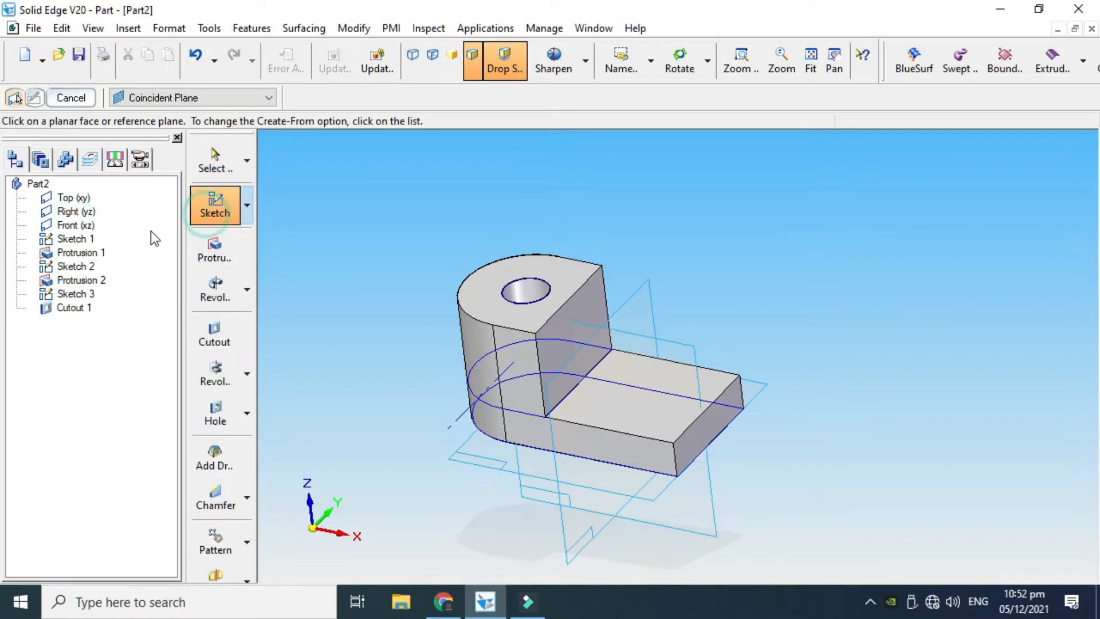
left_click(75, 225)
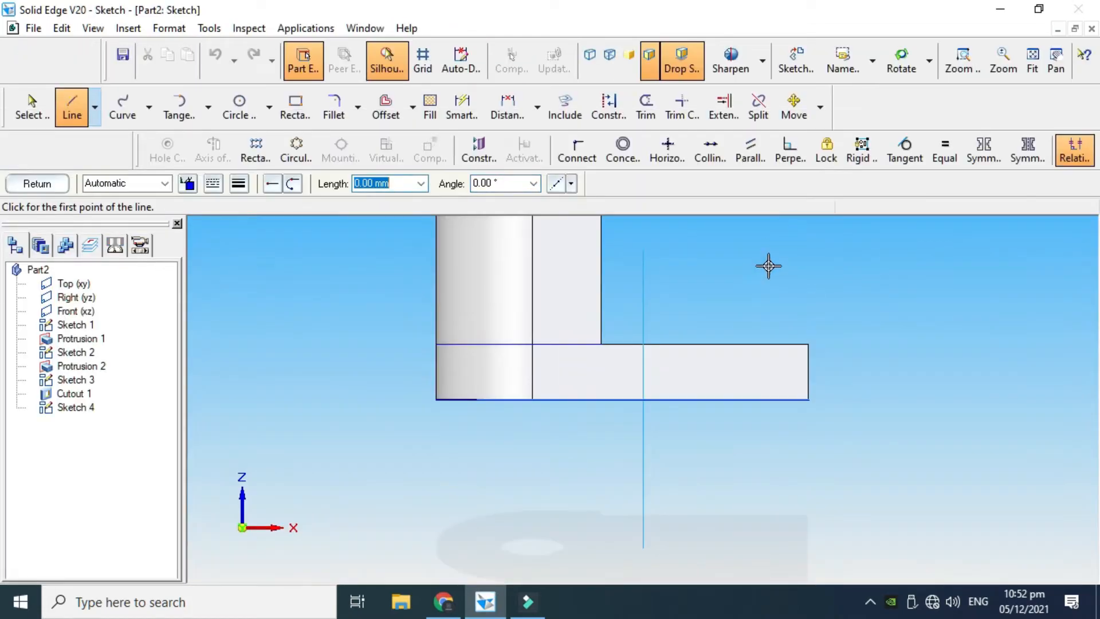
scroll(744, 319, "down", 3)
scroll(719, 233, "up", 2)
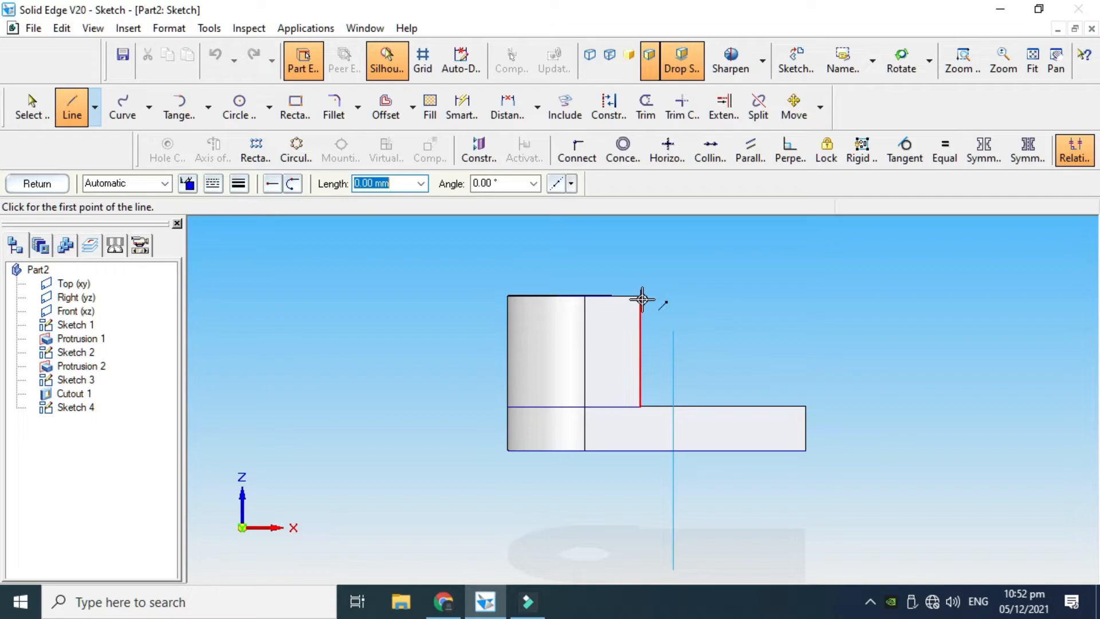
scroll(775, 346, "up", 1)
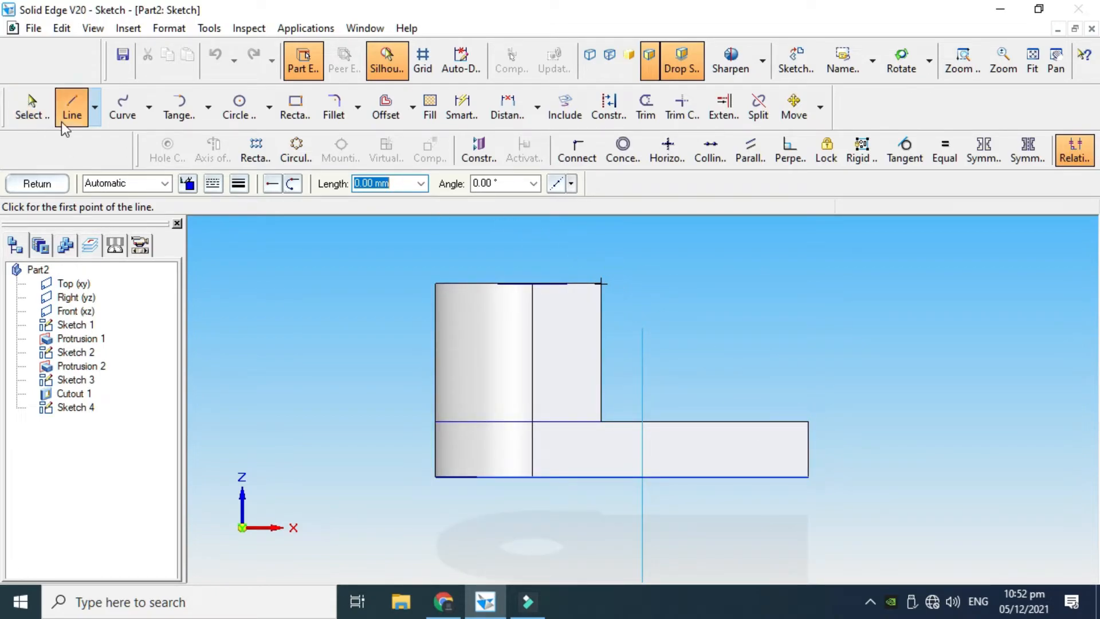
left_click(31, 108)
left_click(71, 107)
scroll(796, 318, "up", 1)
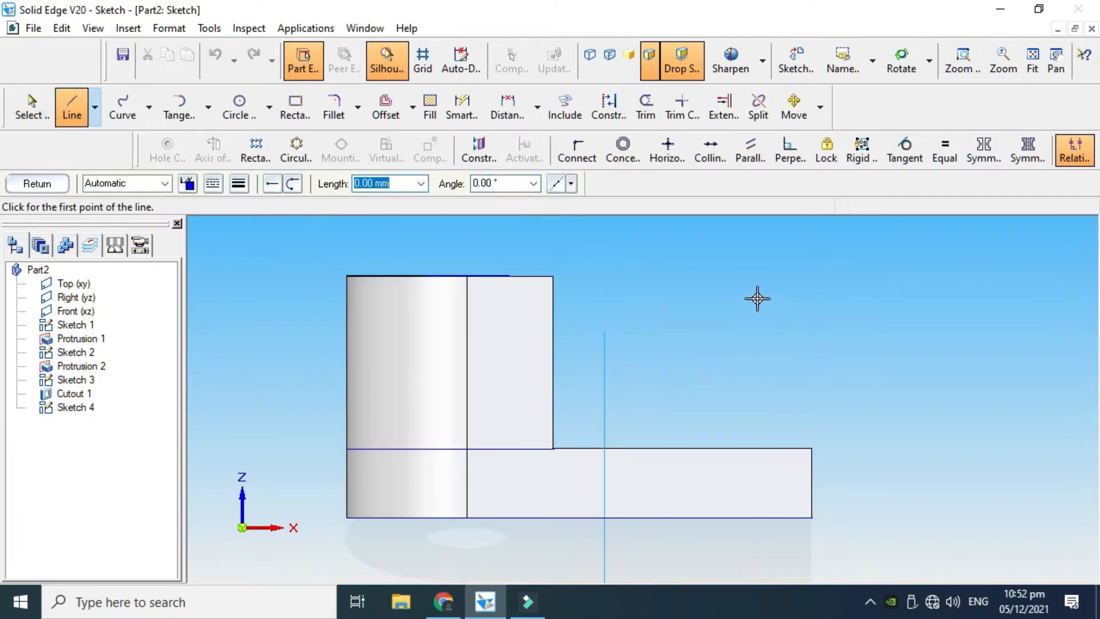
left_click(554, 277)
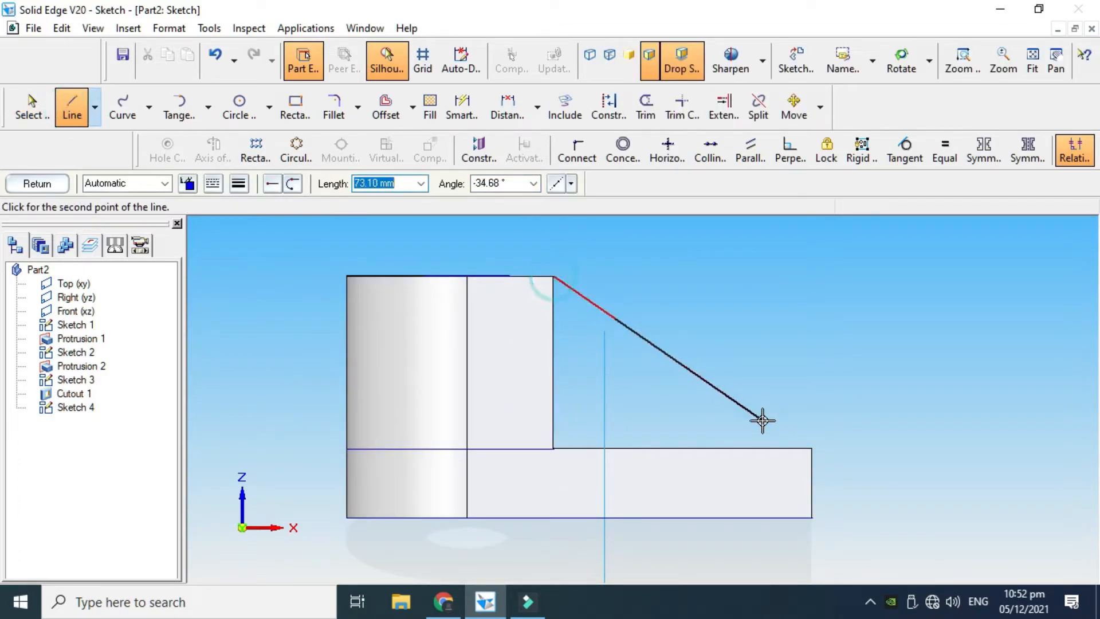
left_click(814, 448)
key("Escape")
Finish the sloped-line sketch and leave the Sketch command
scroll(756, 395, "down", 1)
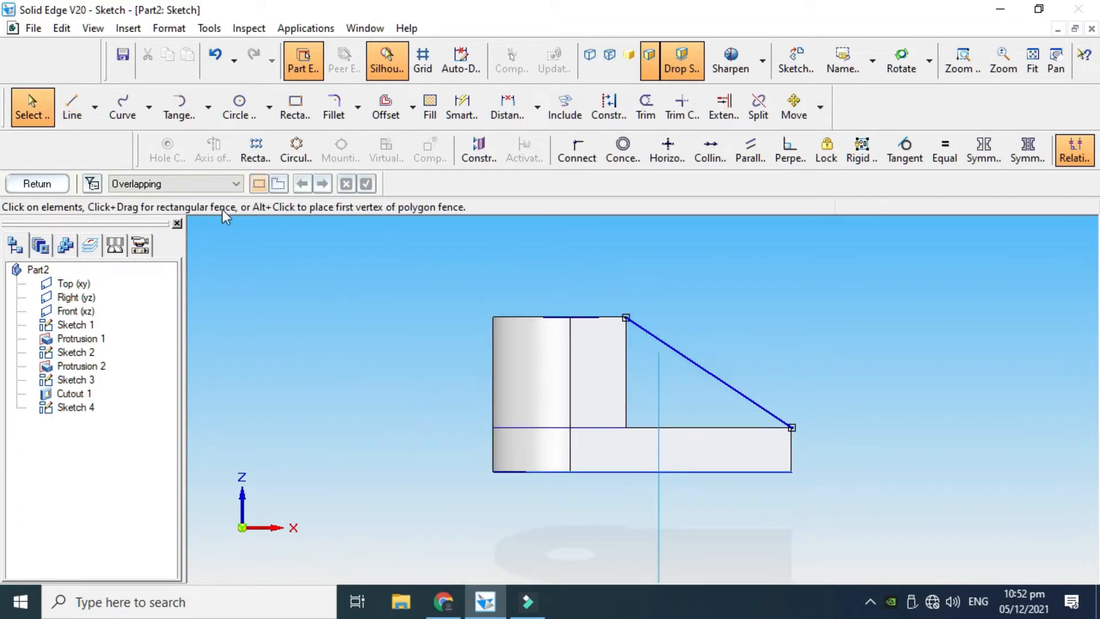
scroll(578, 218, "down", 1)
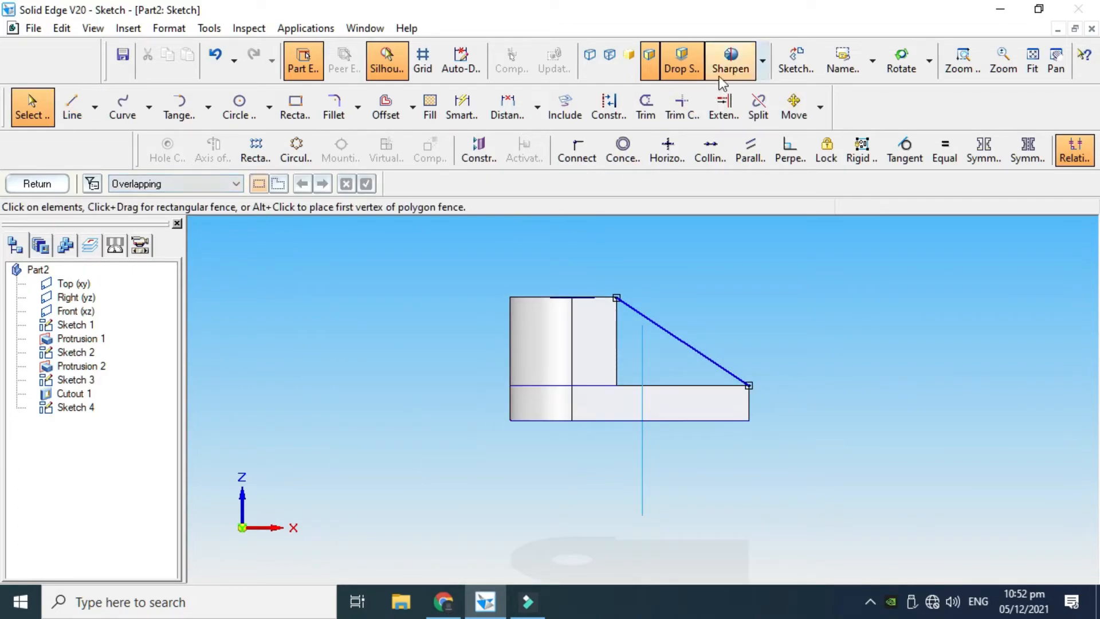
left_click(886, 75)
left_click_drag(779, 302, 651, 311)
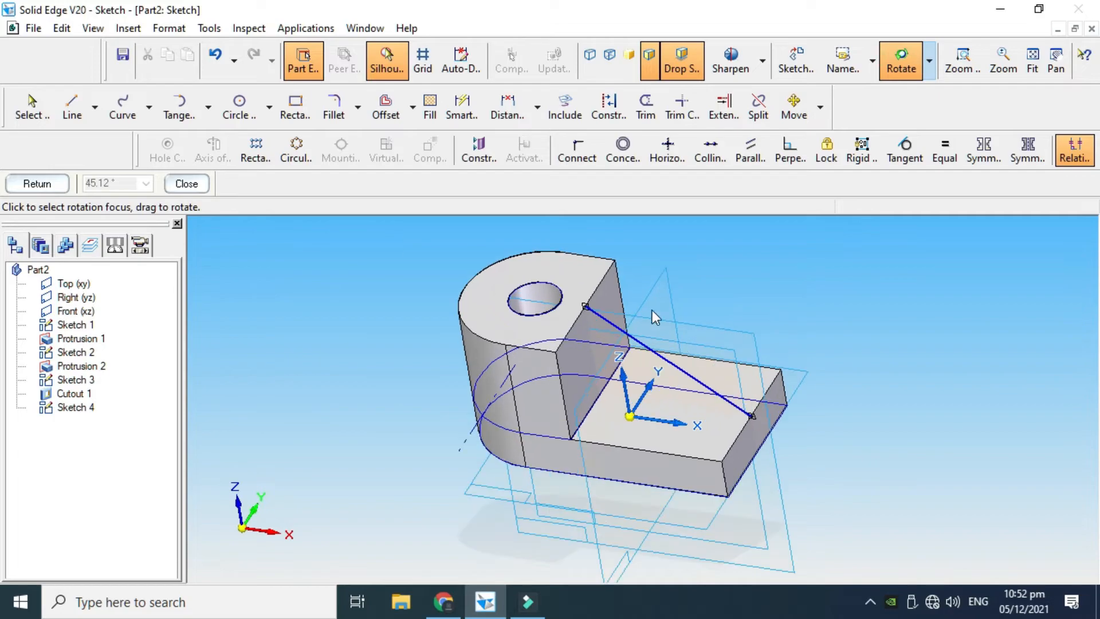
left_click(11, 186)
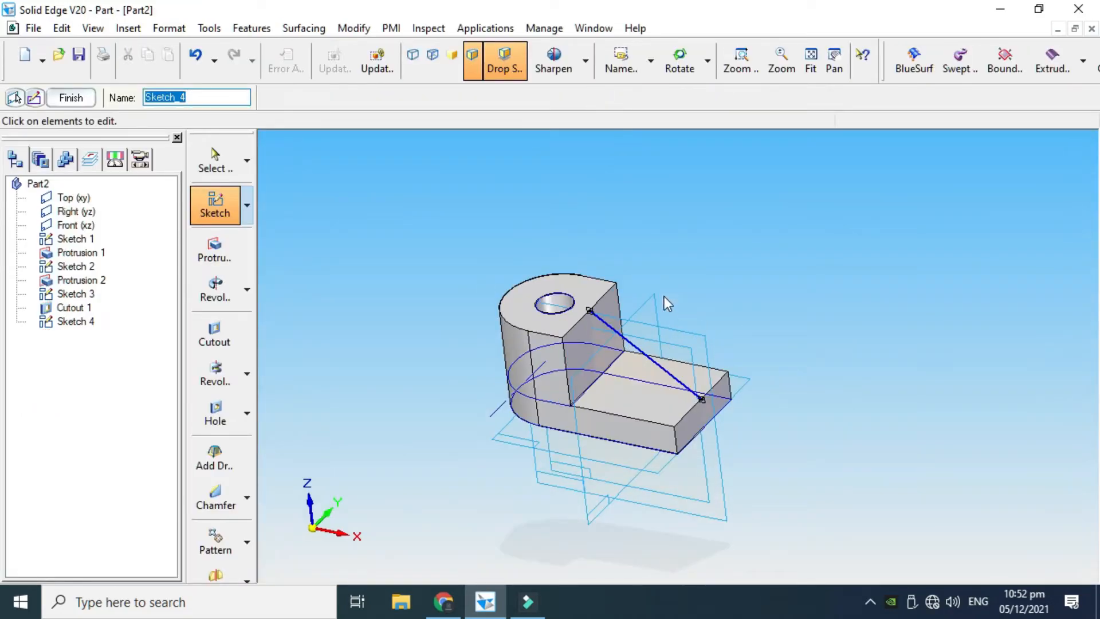
left_click(71, 98)
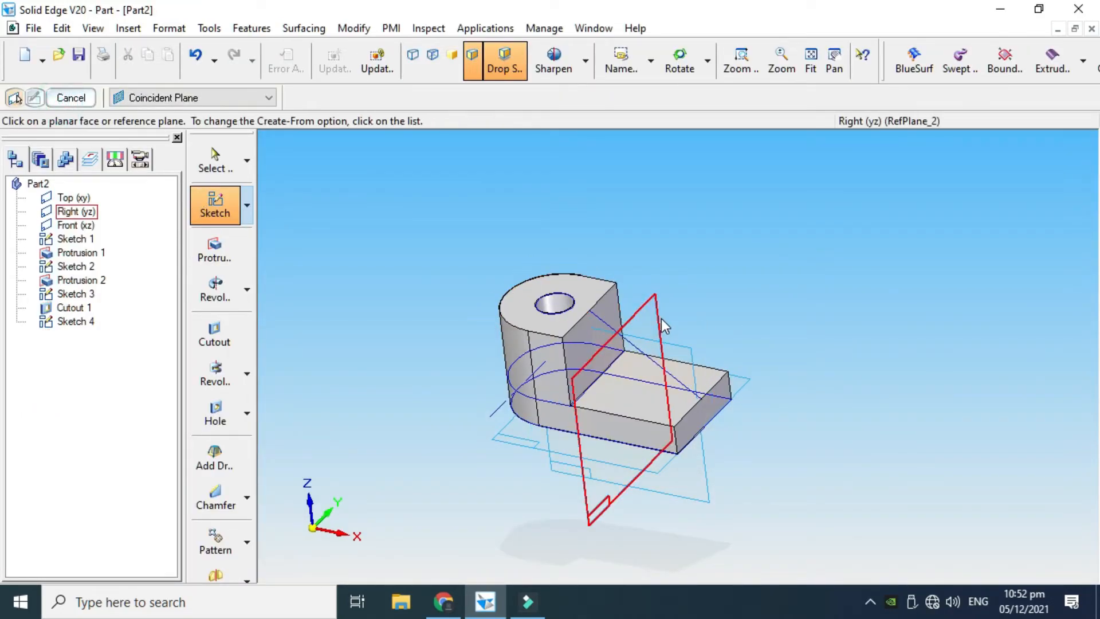
scroll(630, 309, "up", 1)
left_click(71, 98)
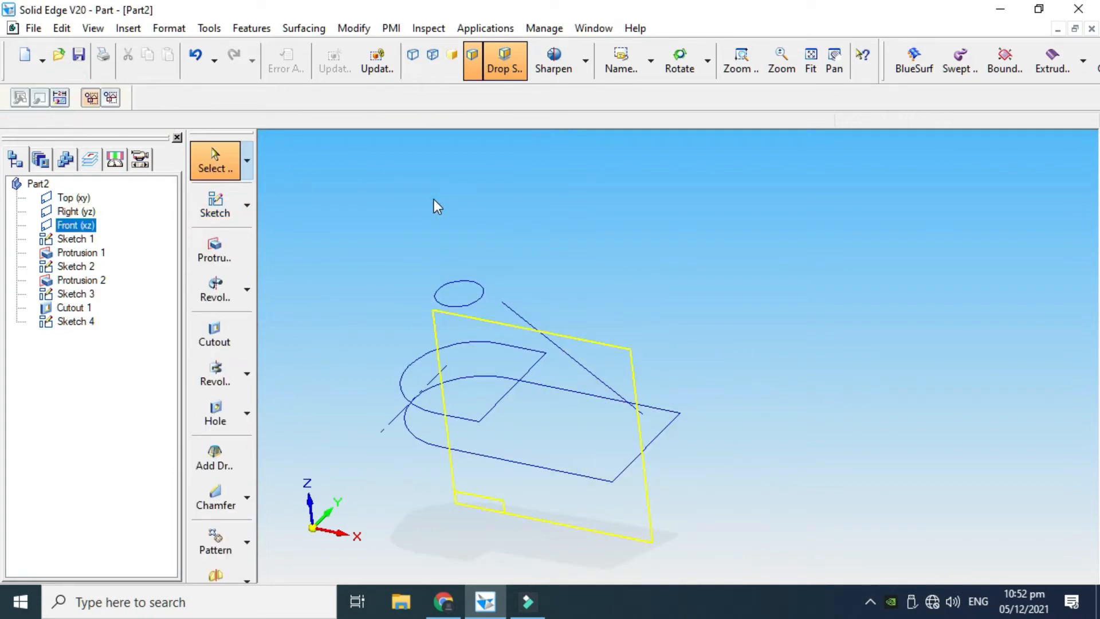
Dock the feature commands as a horizontal row so that the complete set, including Rib, is accessible
left_click(438, 207)
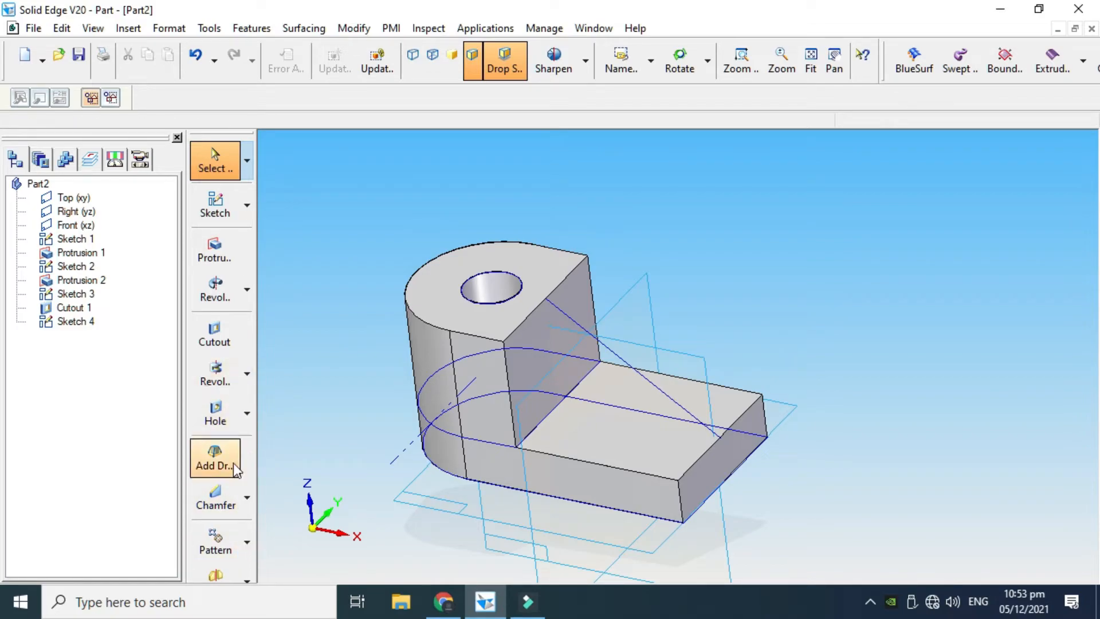
left_click(248, 579)
left_click(247, 542)
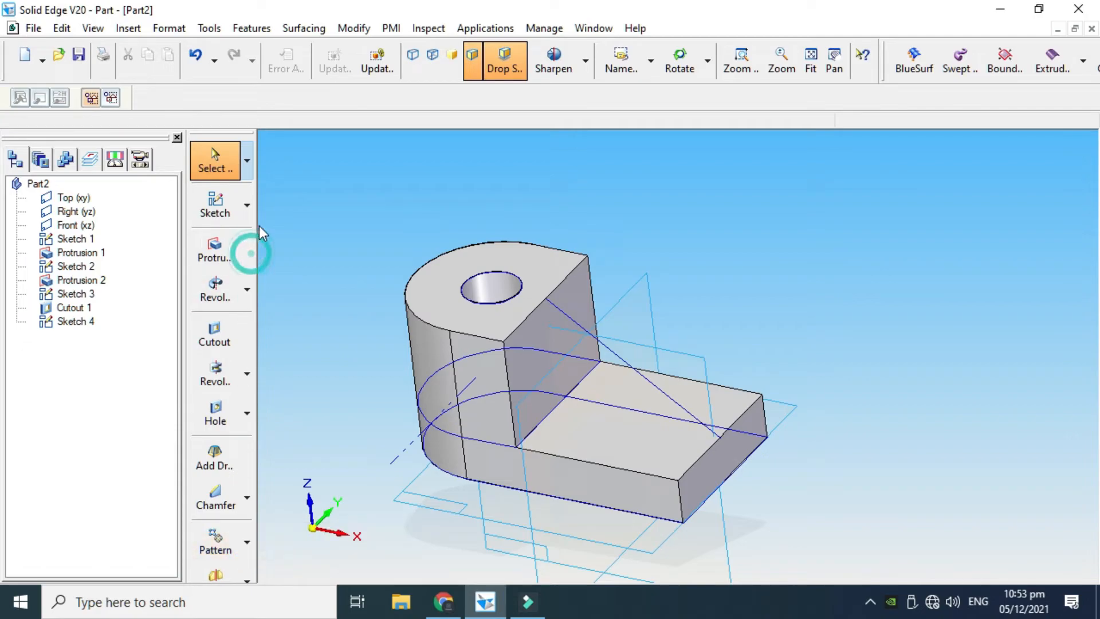
left_click(250, 213)
left_click(248, 156)
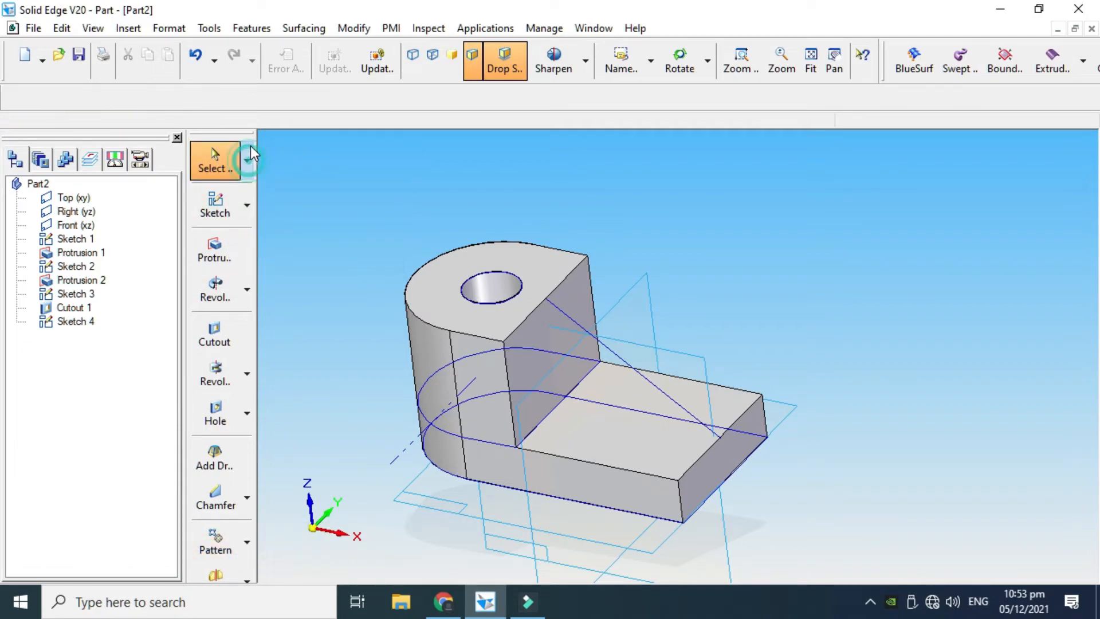
mouse_move(253, 136)
left_mouse_down()
mouse_move(373, 31)
mouse_move(342, 44)
left_mouse_up()
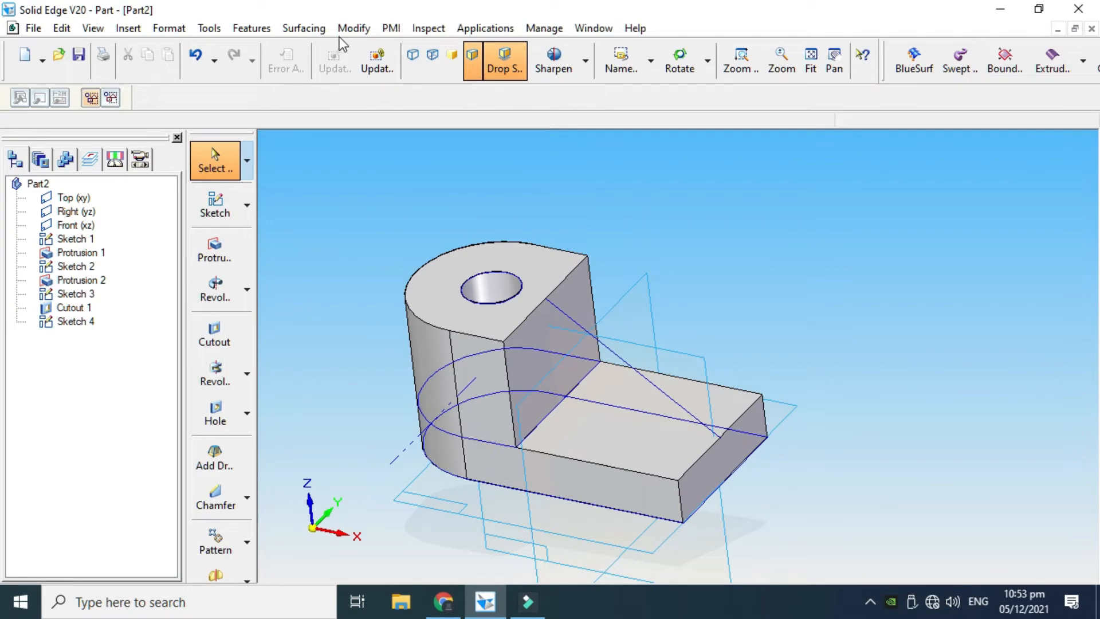
left_click_drag(252, 135, 106, 55)
left_click_drag(162, 8, 398, 2)
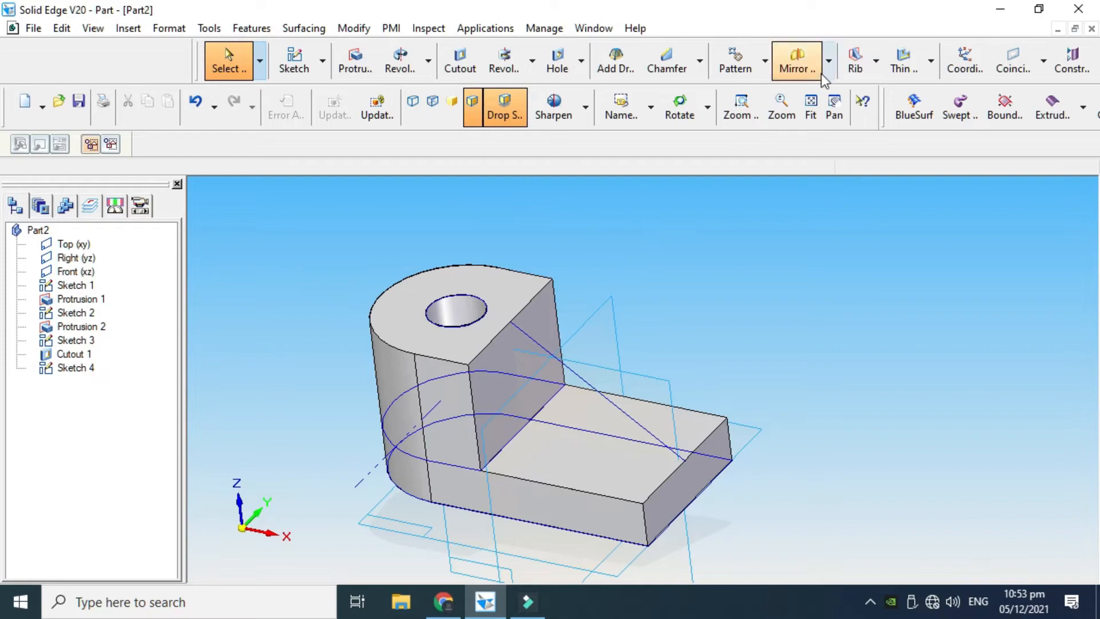
Create a 0.25 mm thick rib from the sloped sketch line, filling down toward the block and base
left_click(876, 61)
left_click(876, 93)
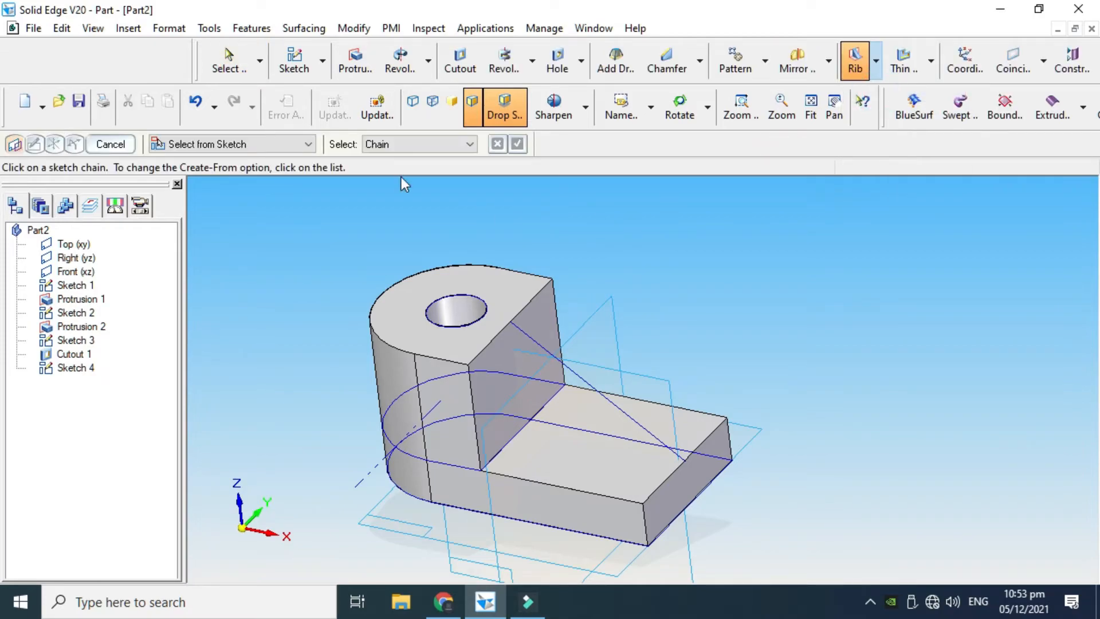
left_click(228, 142)
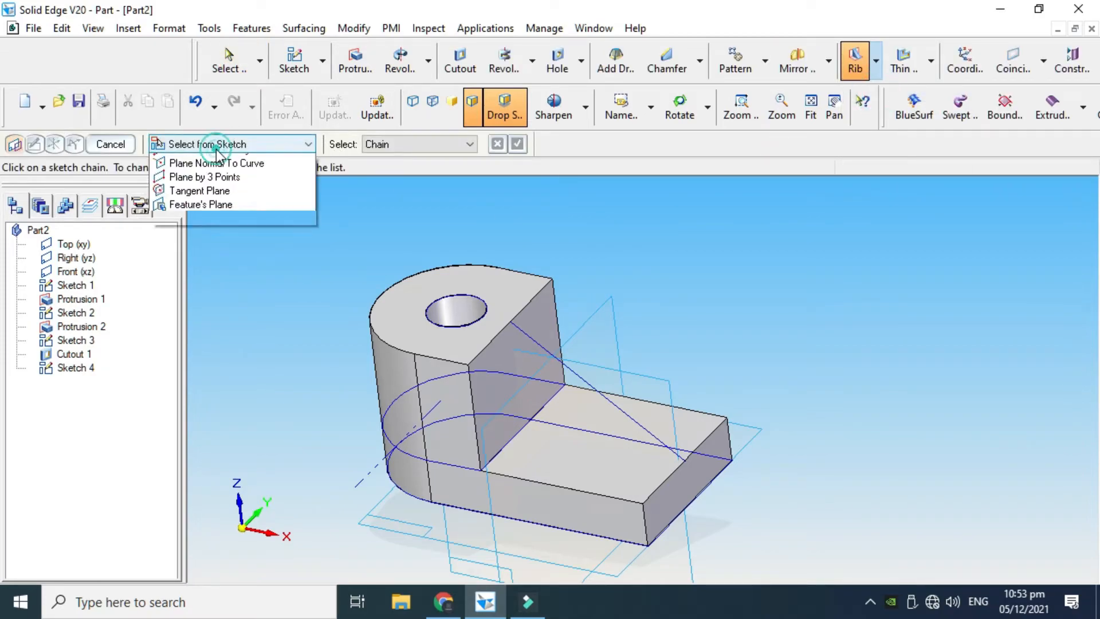
left_click(522, 333)
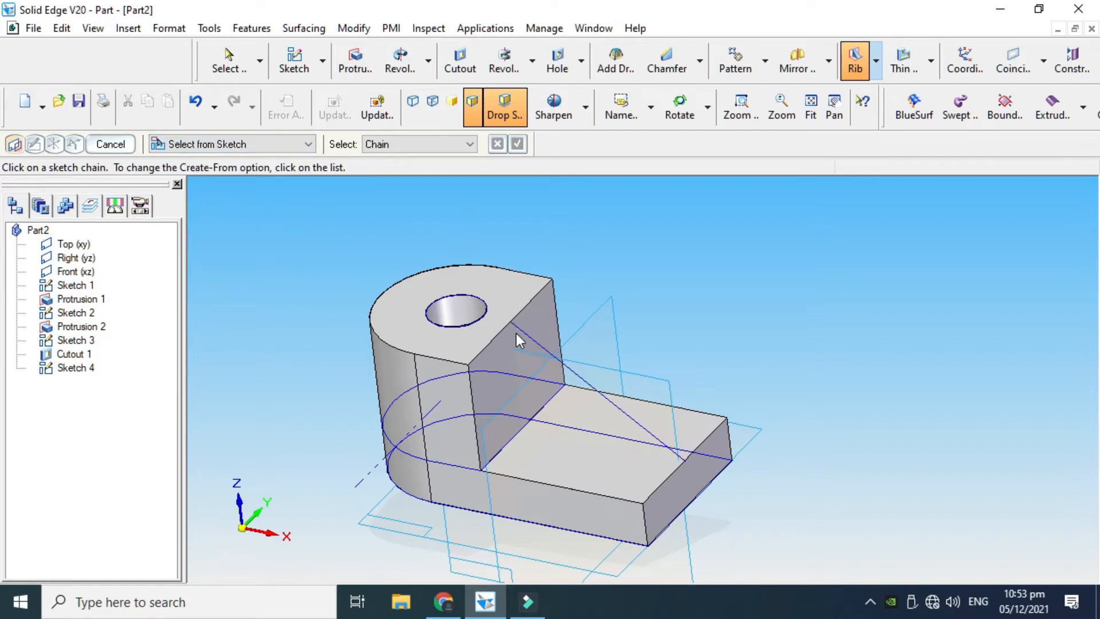
left_click(522, 334)
left_click(518, 145)
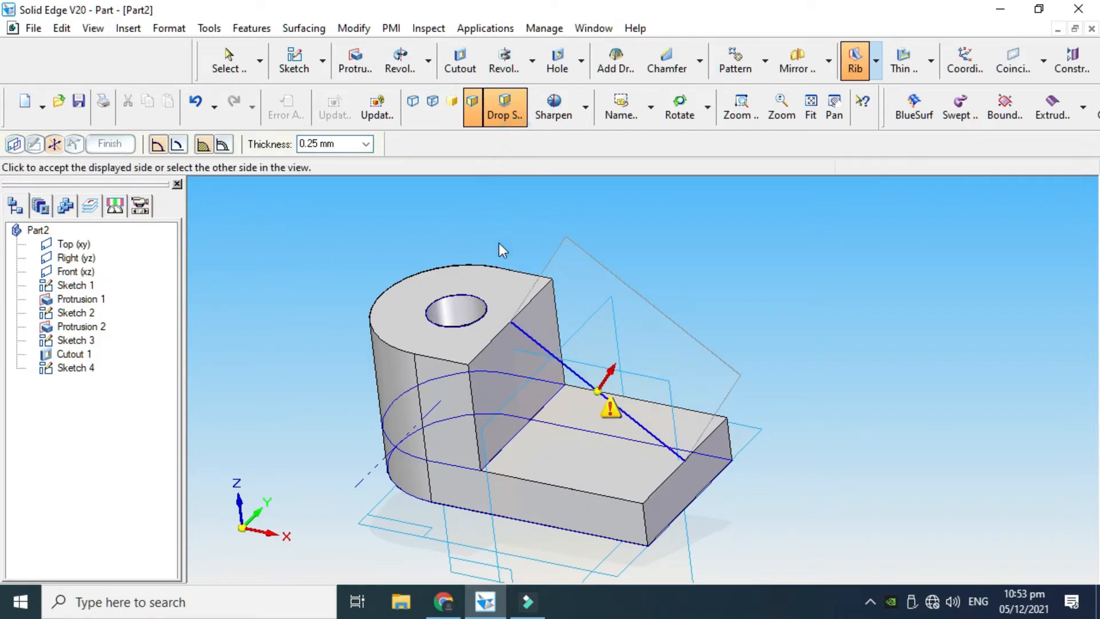
left_click(613, 451)
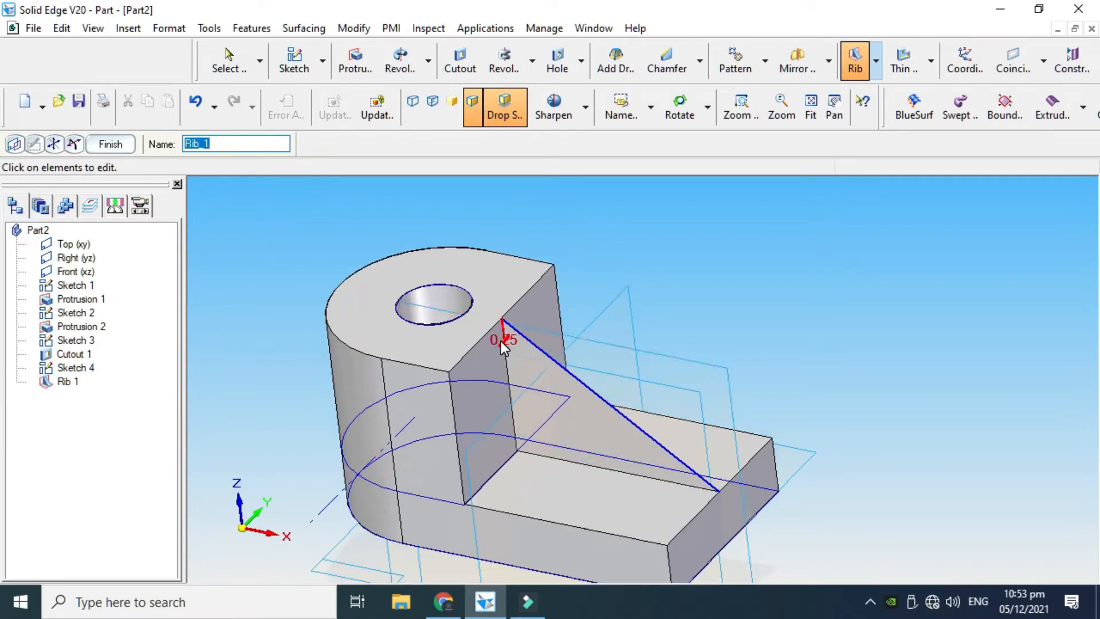
Set the rib's thickness to 20 mm, finish the feature and leave the Rib command
left_click(500, 339)
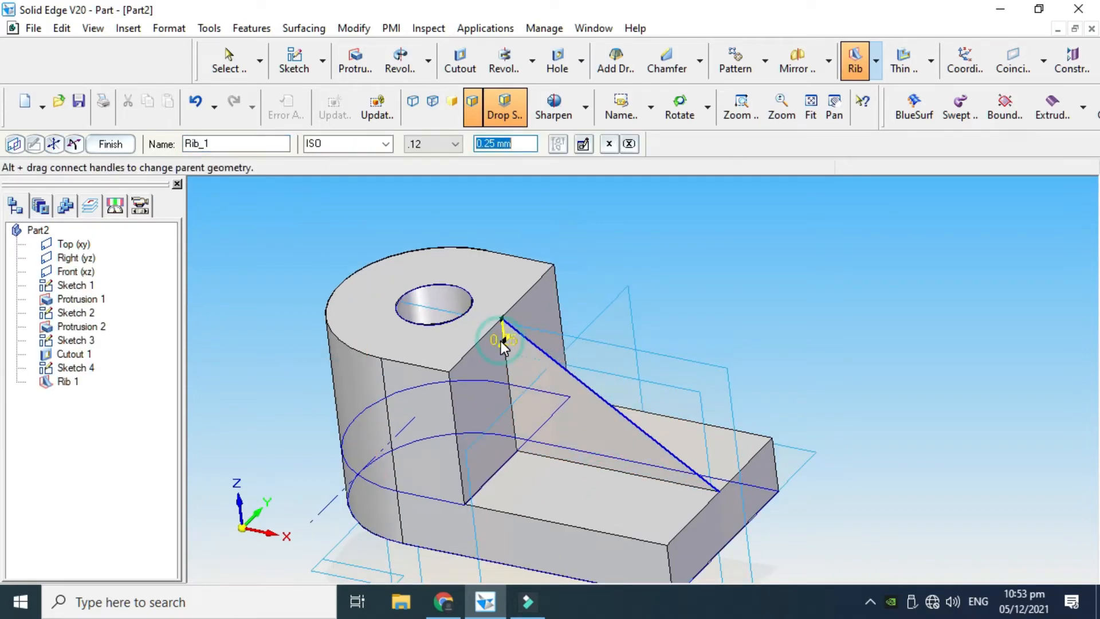
type("2")
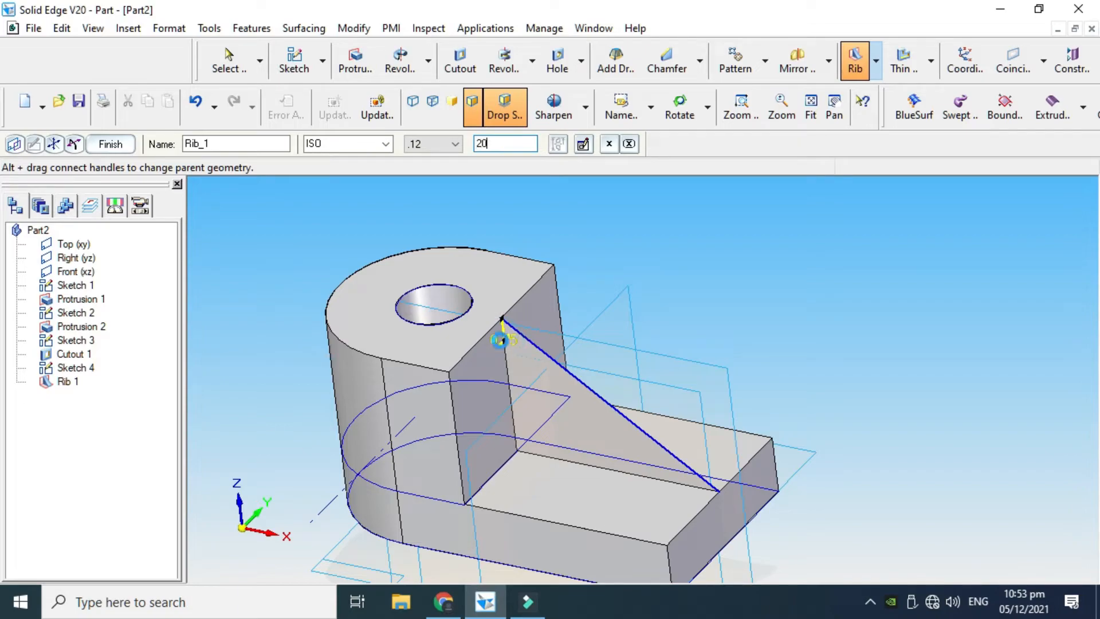
type("0")
key("Return")
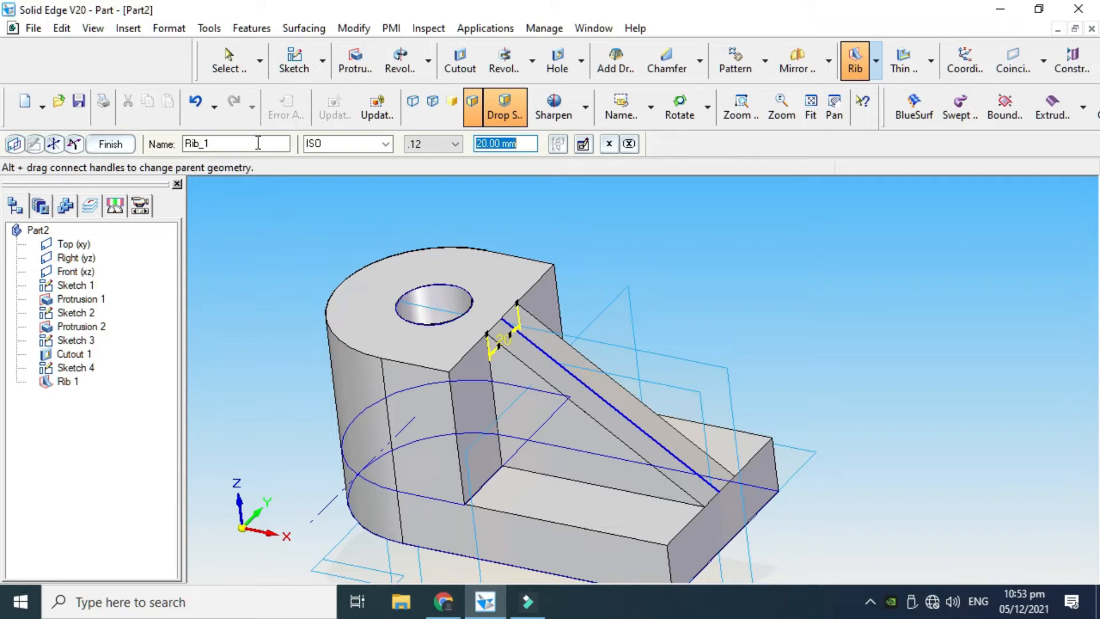
left_click(110, 144)
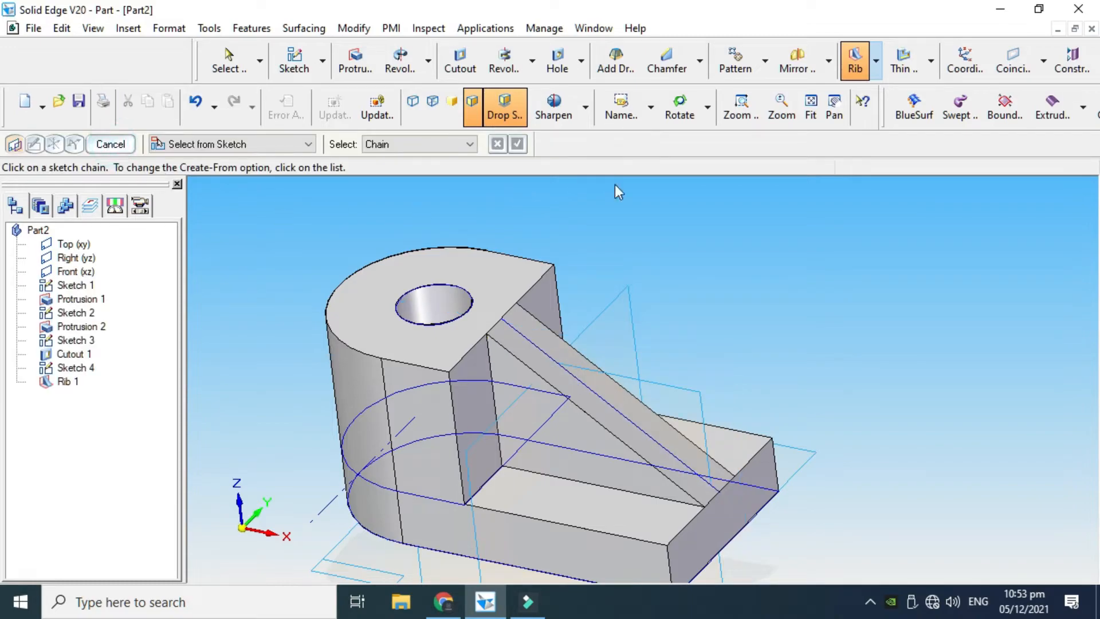
scroll(504, 336, "down", 1)
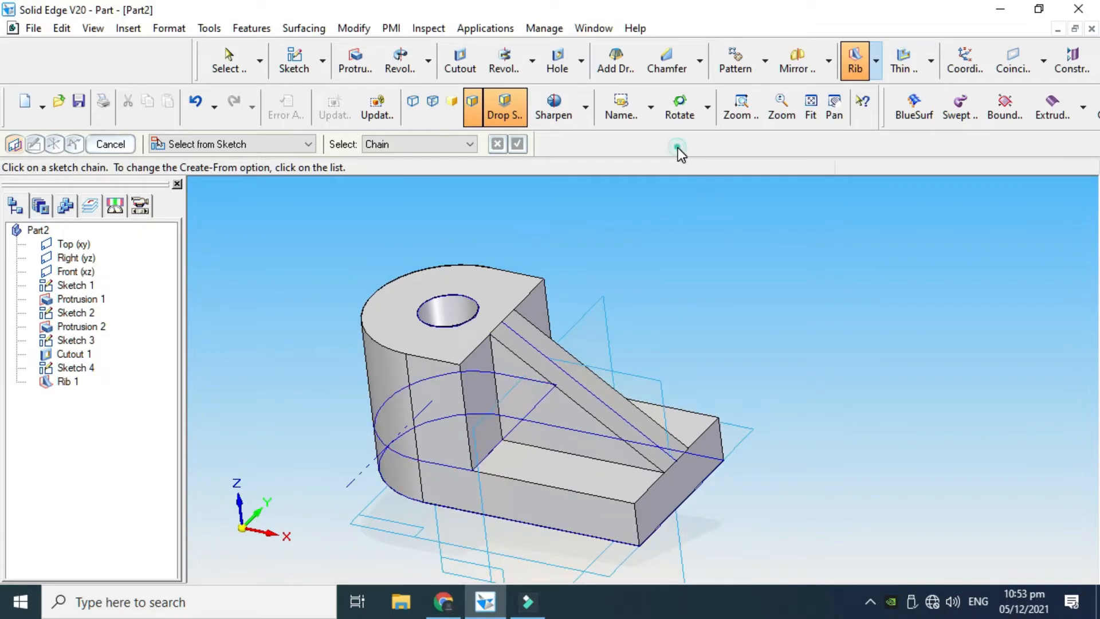
left_click(110, 144)
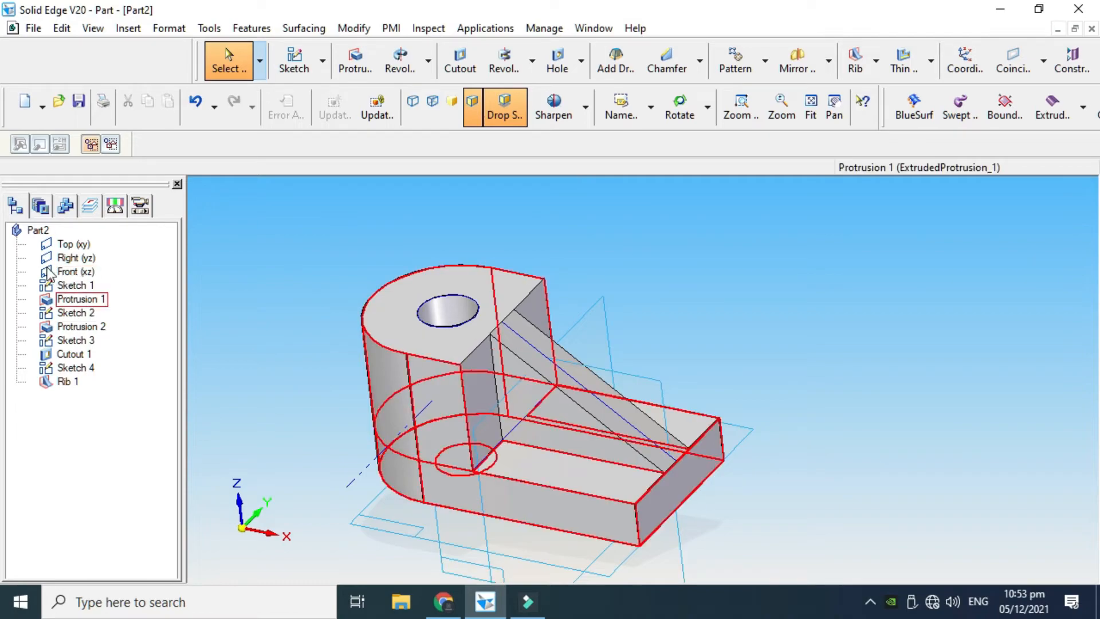
Hide Sketch 1 and the Top (xy), Right (yz) and Front (xz) reference planes
left_click(76, 286)
right_click(77, 287)
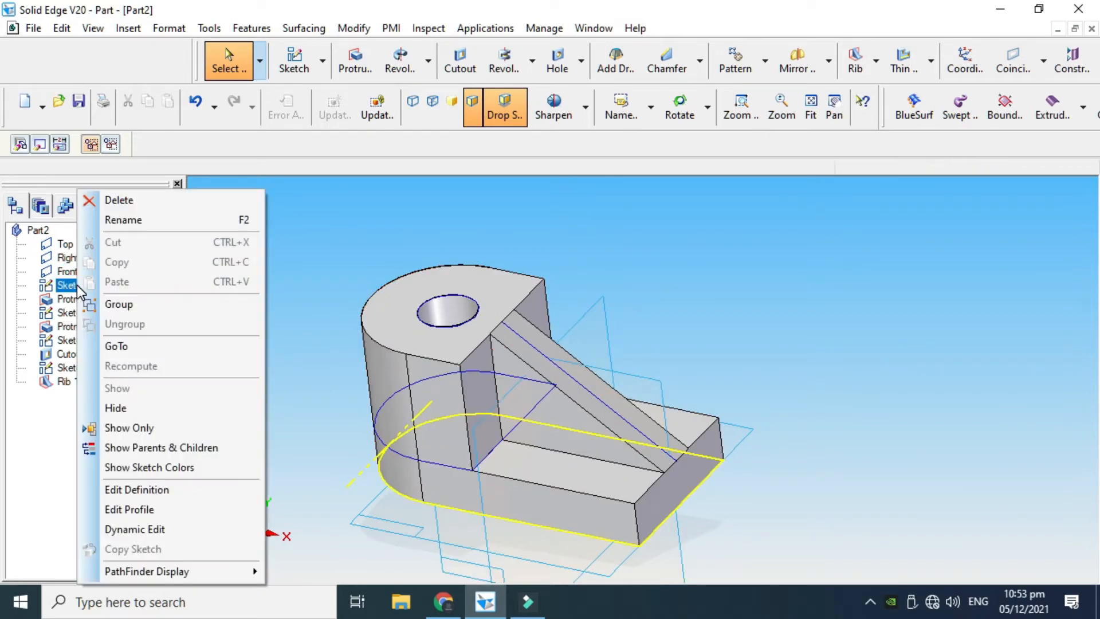
left_click(148, 409)
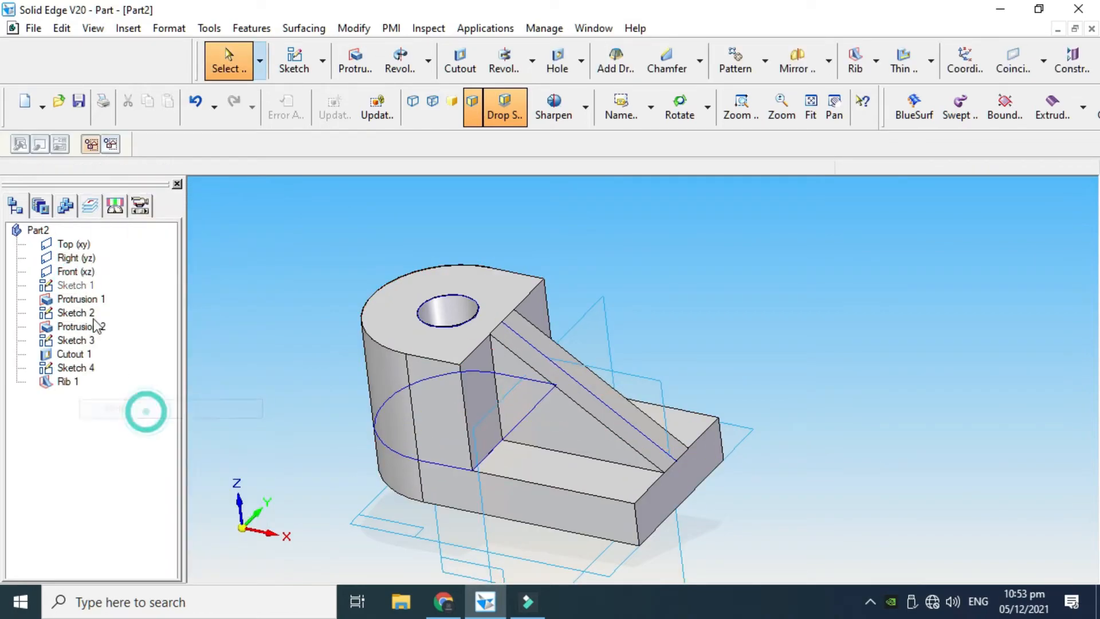
left_click(80, 244)
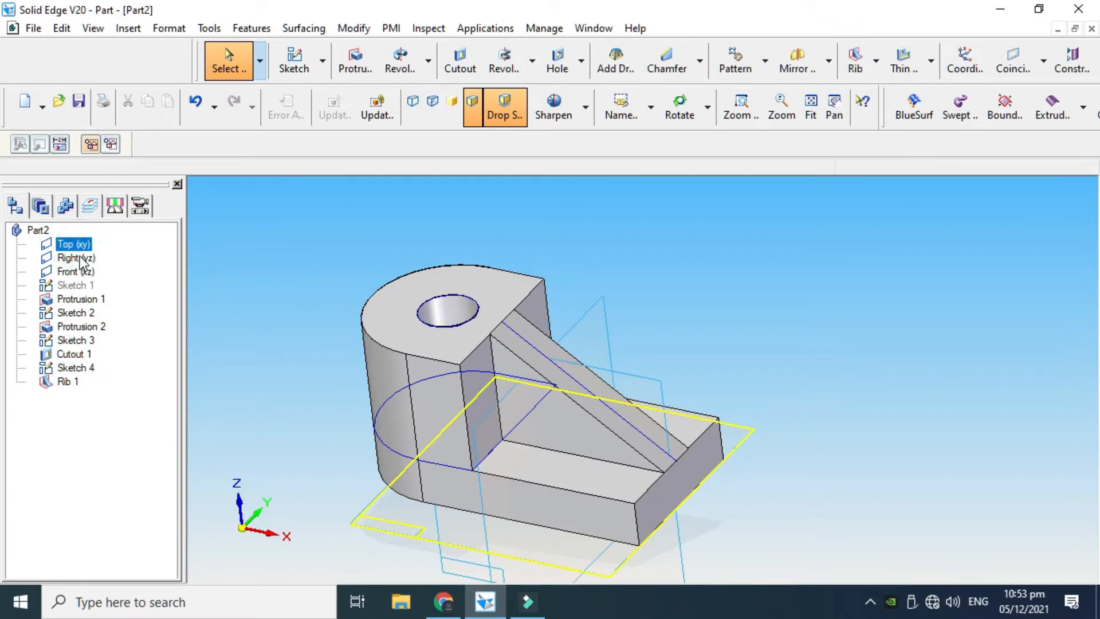
left_click(76, 258, "ctrl")
left_click(77, 271, "ctrl")
right_click(83, 275)
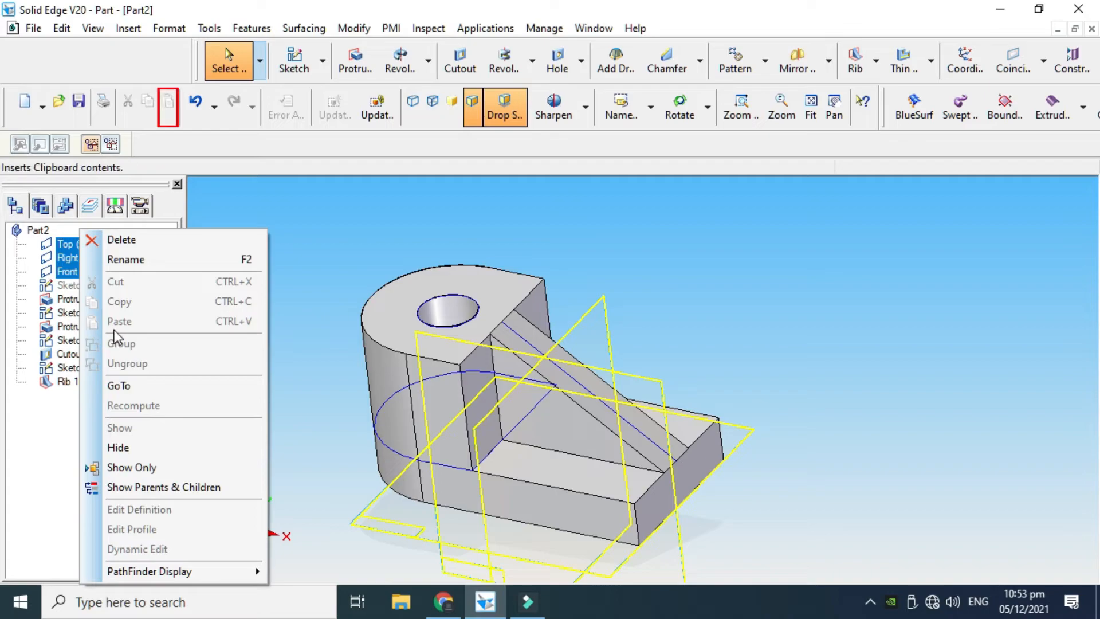
left_click(130, 446)
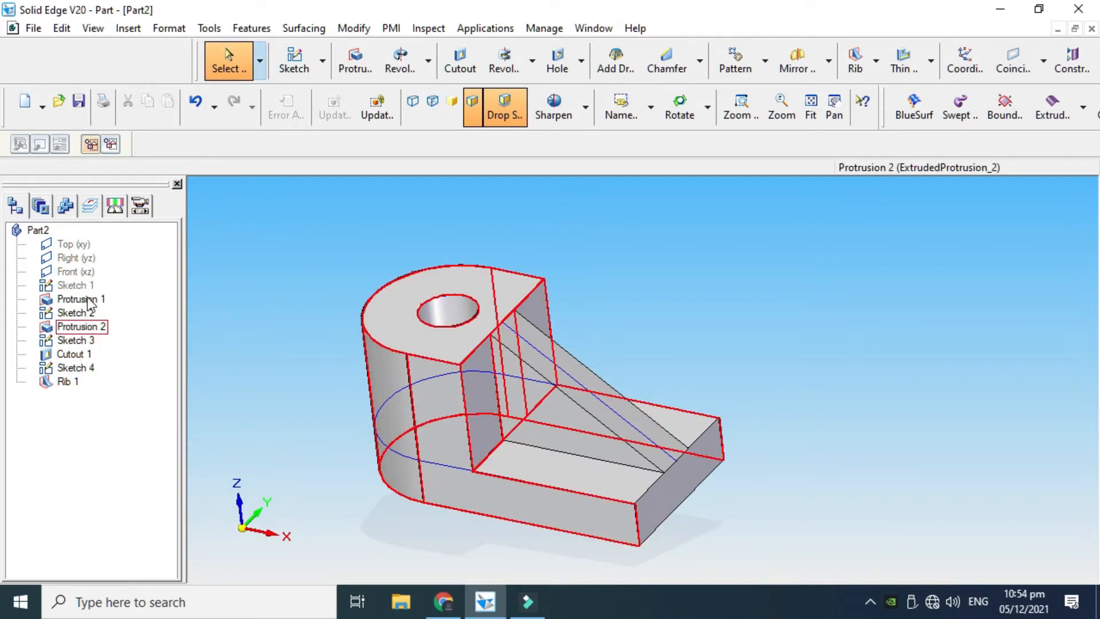
Hide Sketch 2, Sketch 3 and Sketch 4 so only the solid body is displayed
left_click(79, 312)
right_click(79, 313)
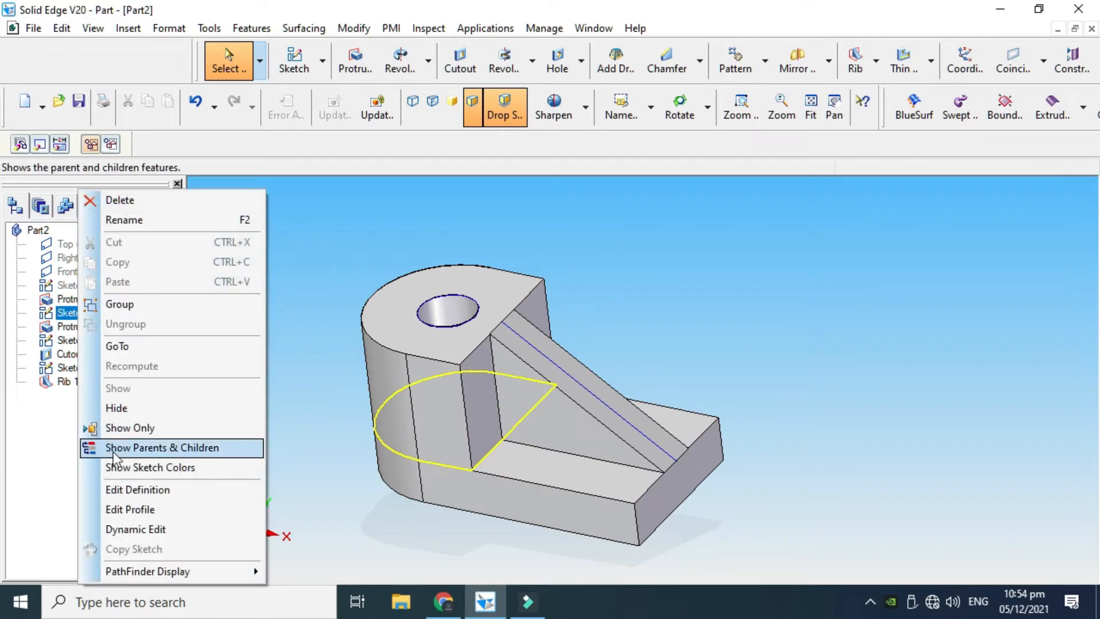
left_click(132, 408)
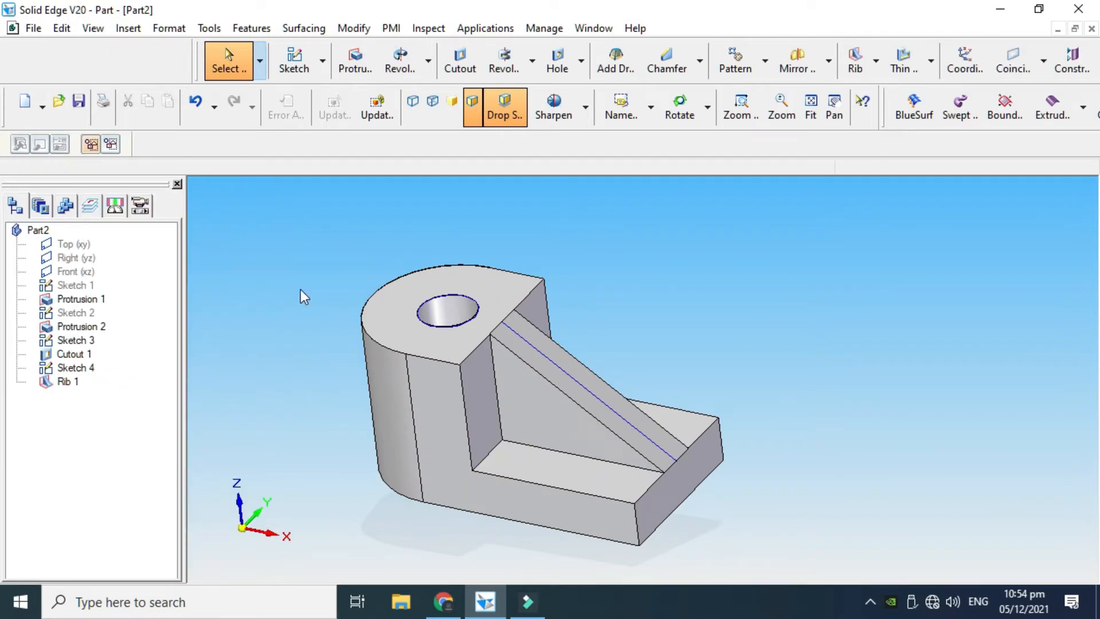
left_click(77, 368)
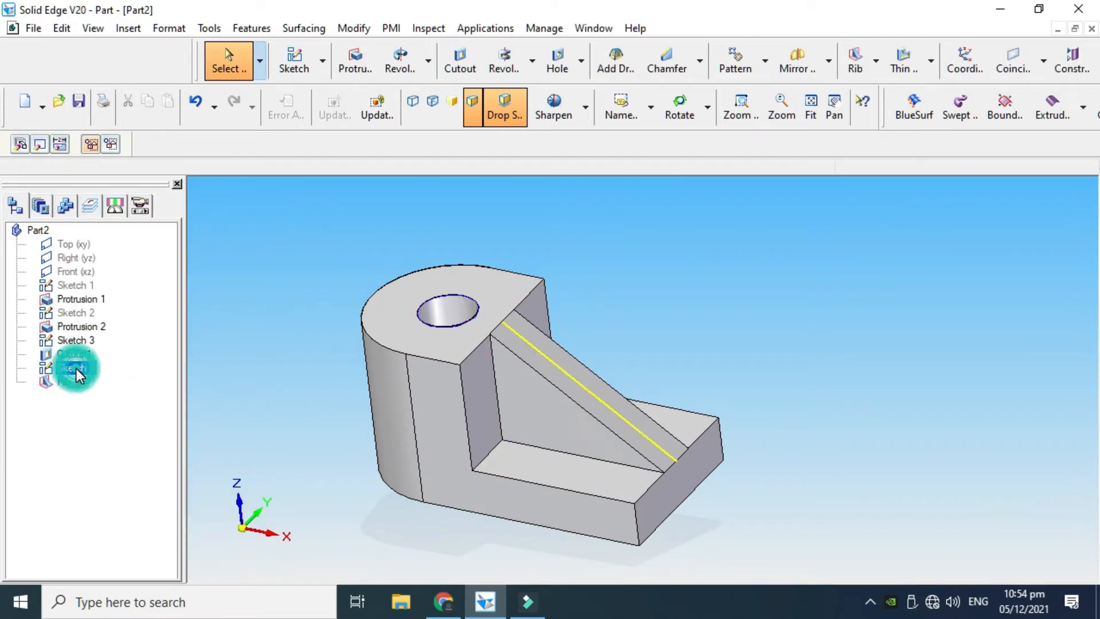
left_click(75, 342, "ctrl")
right_click(75, 344)
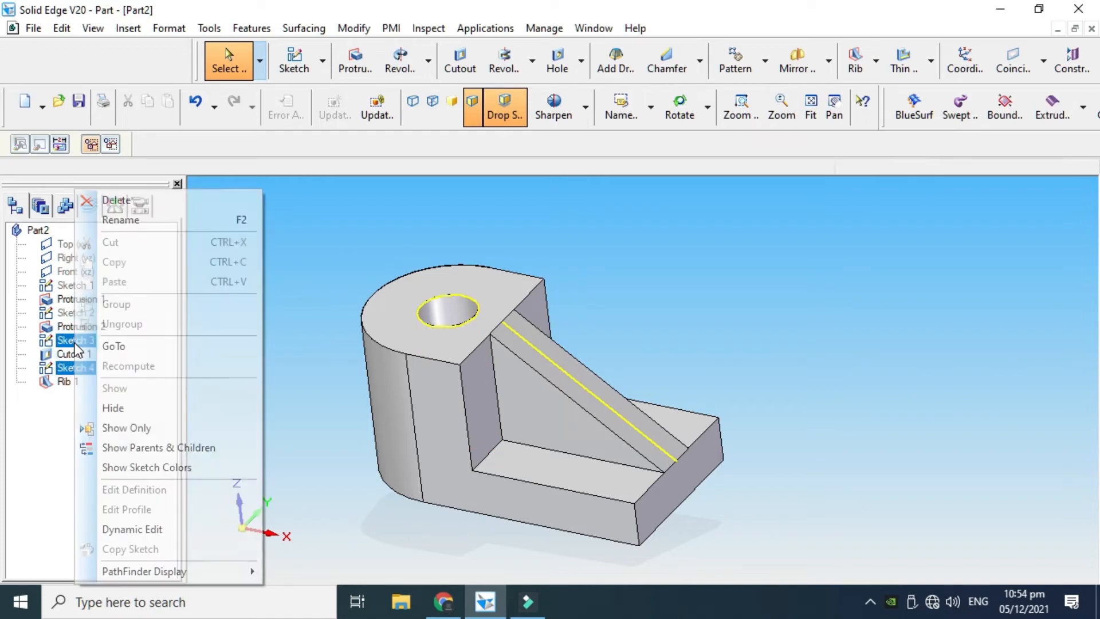
left_click(123, 409)
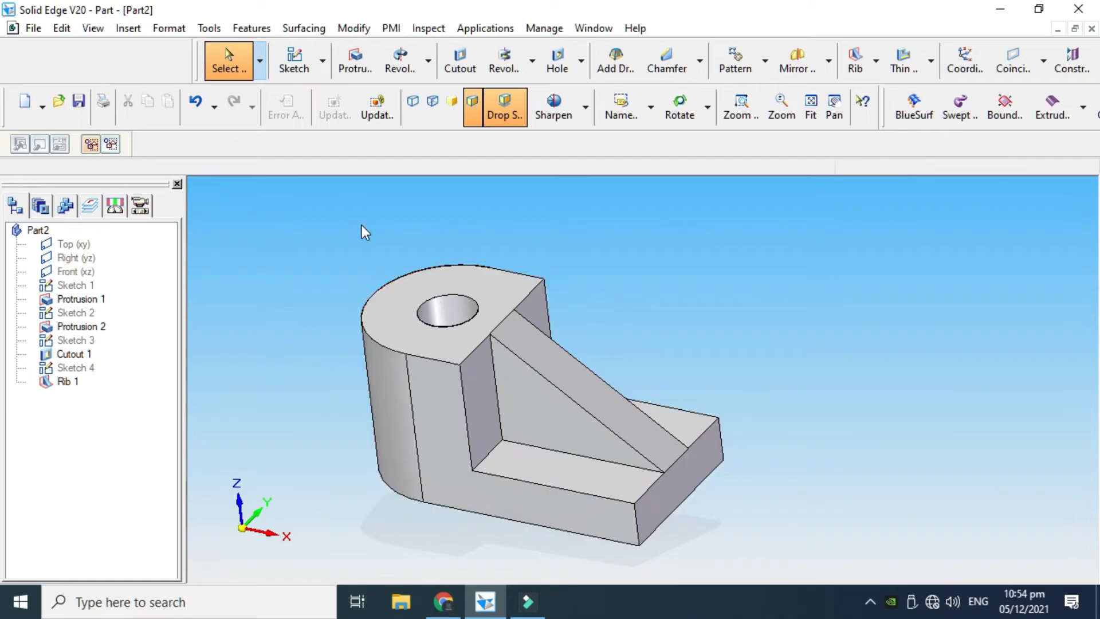
Chamfer the two vertical edges at the base's free end with a 5 mm setback and leave the command
left_click(701, 65)
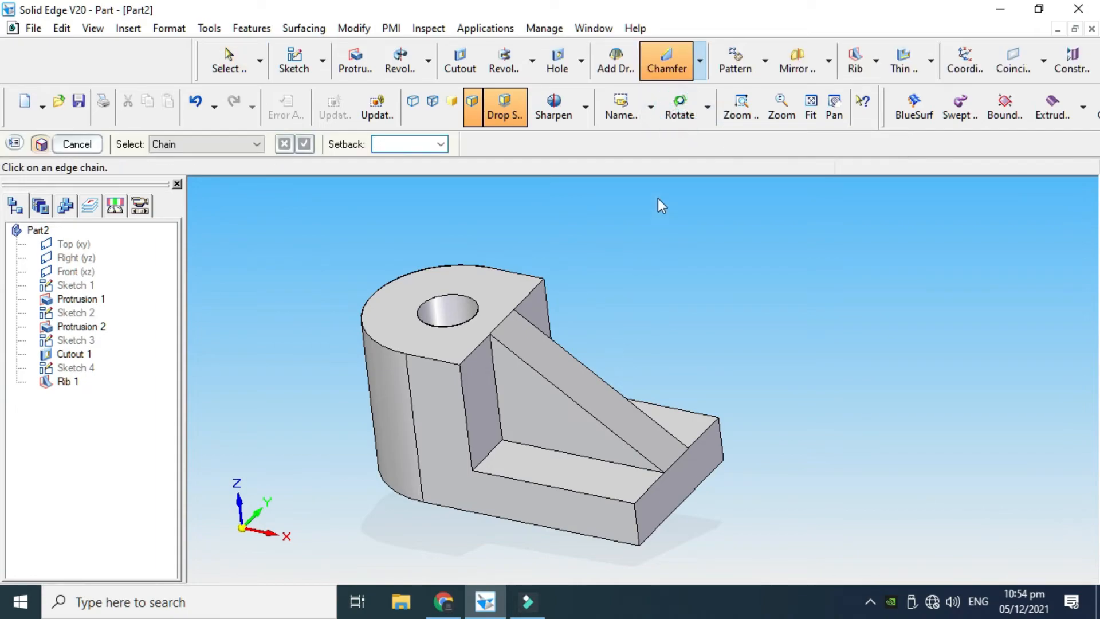
left_click(641, 528)
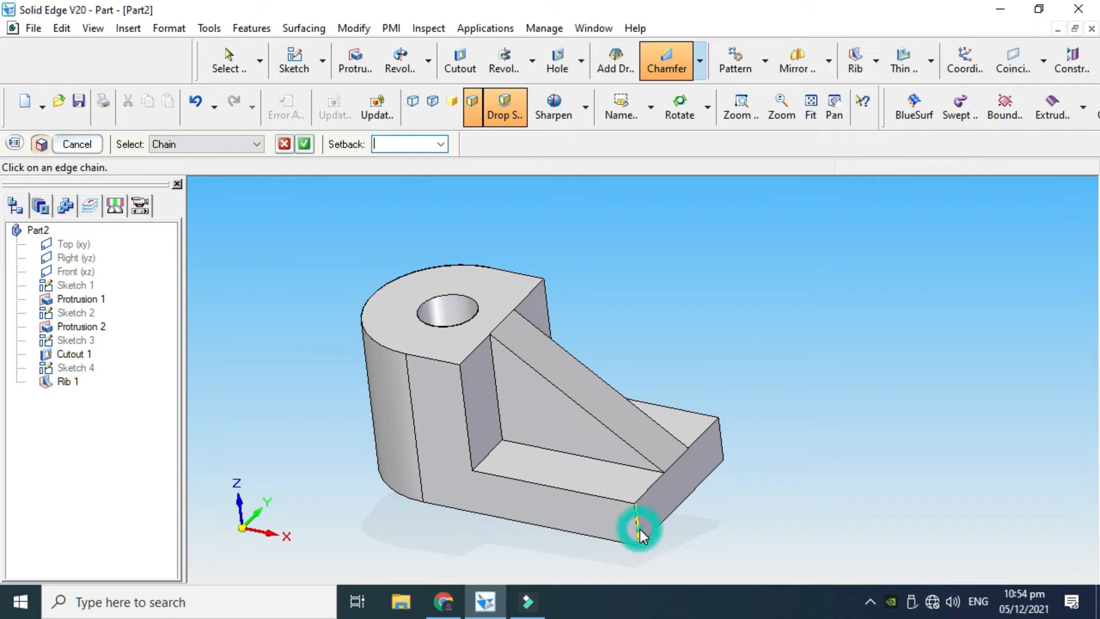
left_click(720, 441)
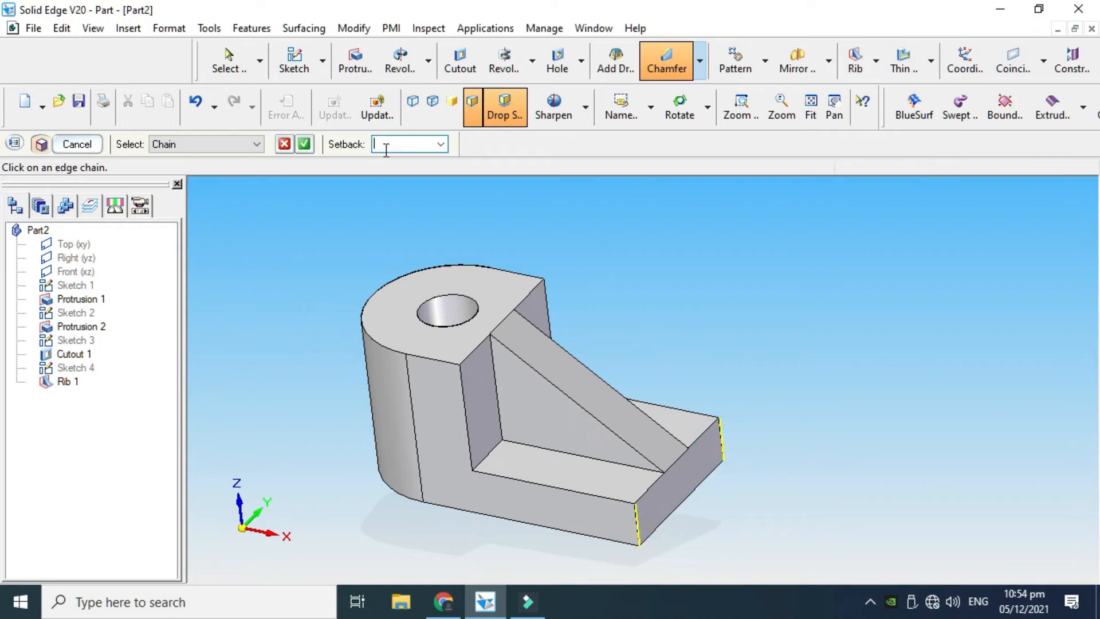
type("1")
key("Return")
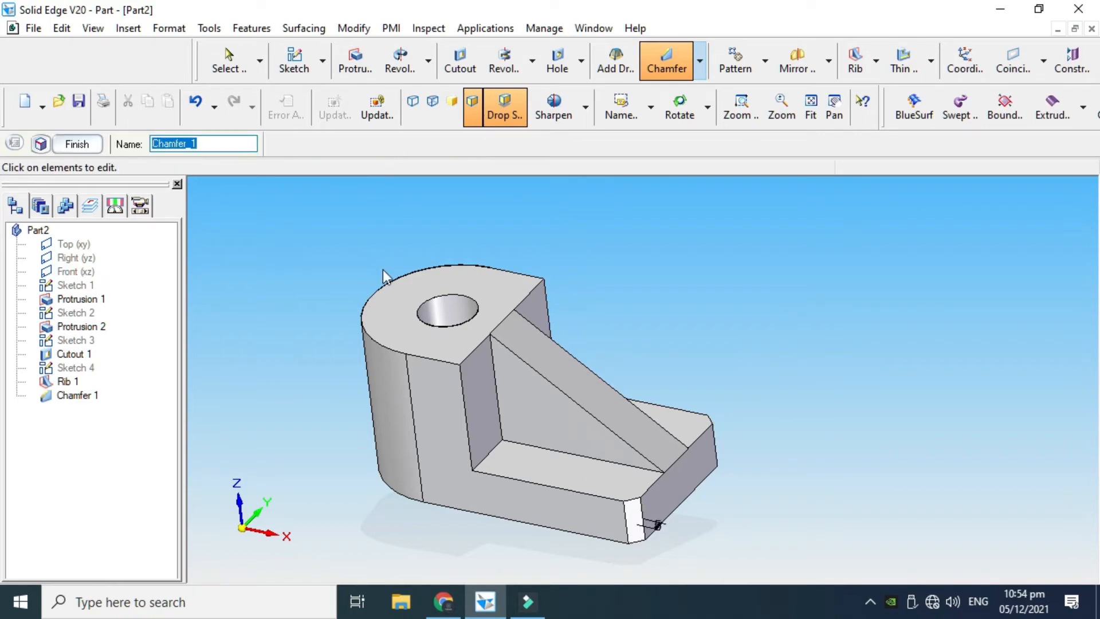
left_click(71, 150)
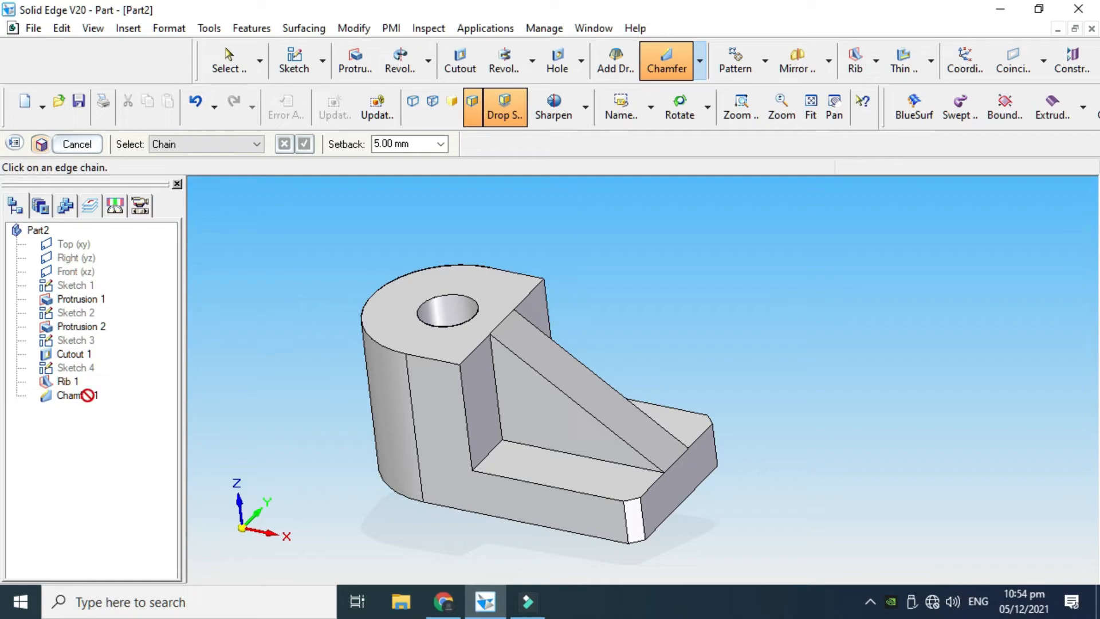
left_click(77, 144)
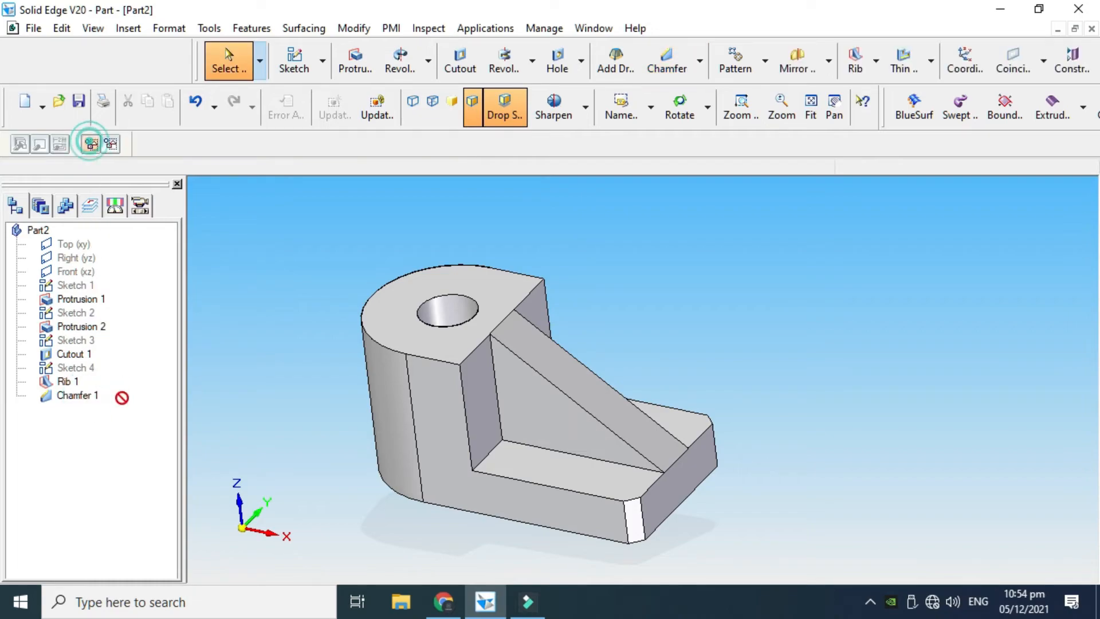
Edit the definition of the base-end chamfer and set its setback to 20 mm
right_click(87, 399)
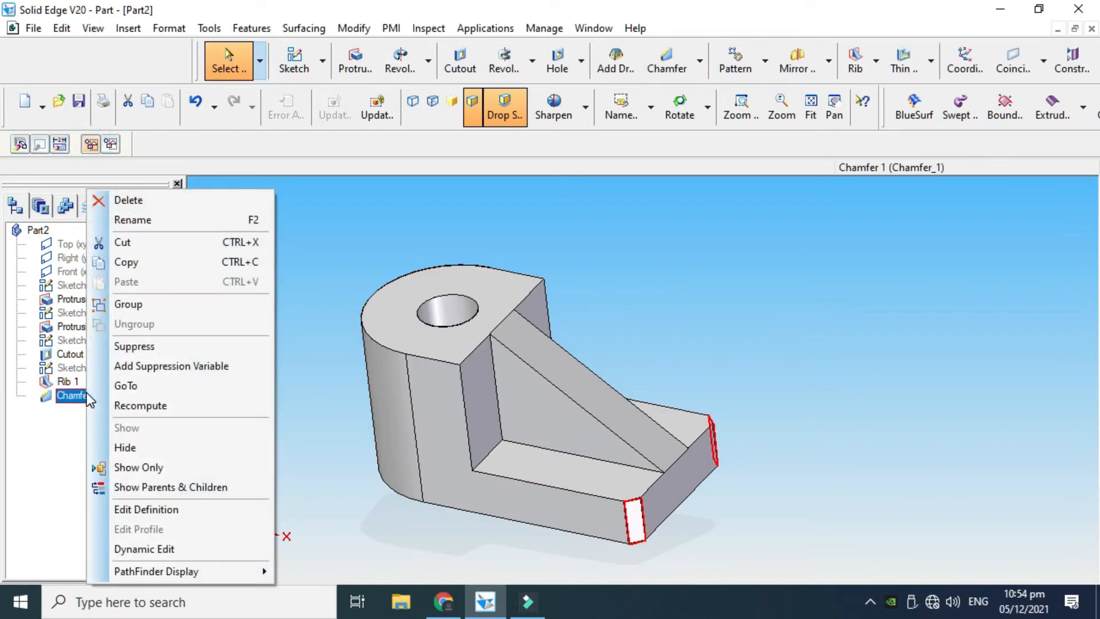
left_click(174, 509)
left_click(658, 524)
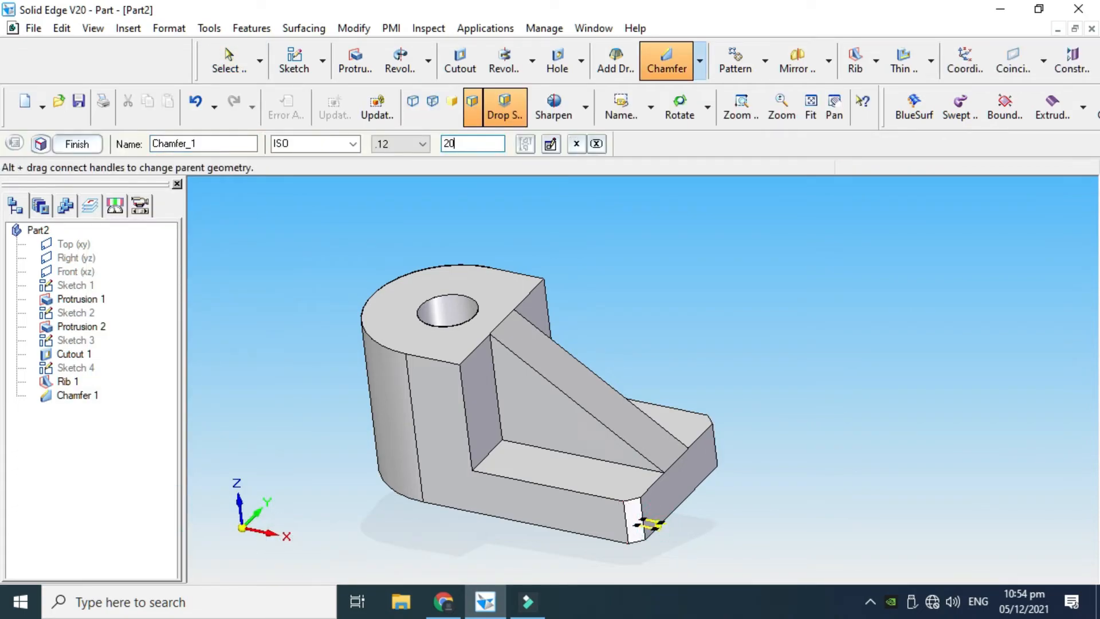
type("20")
key("Return")
scroll(630, 348, "down", 1)
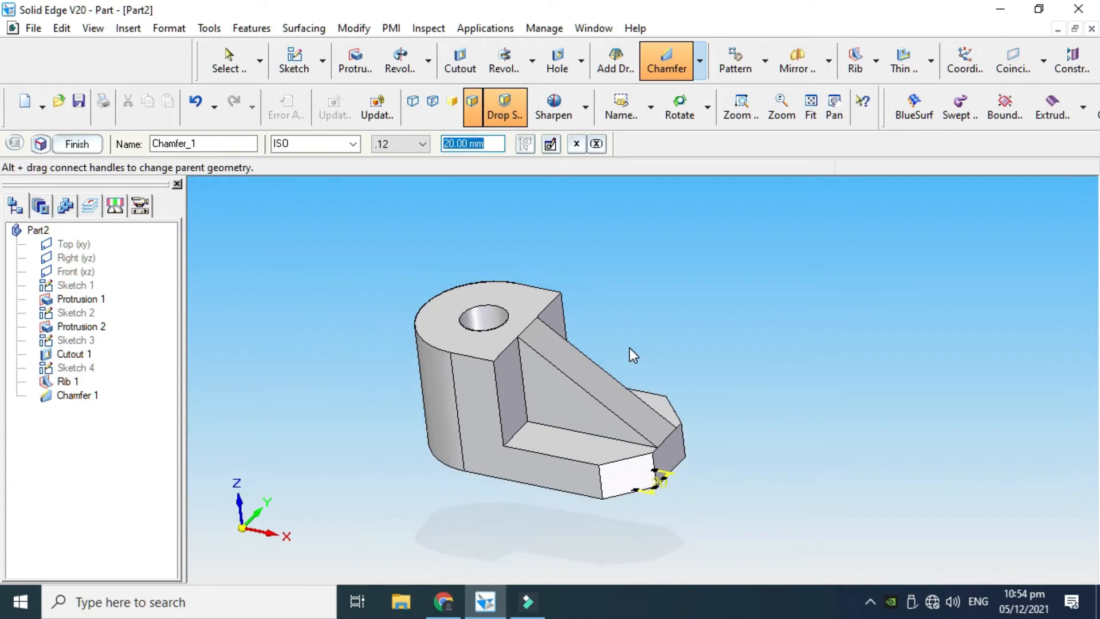
Finish the base-end chamfer edit, clear the selection and inspect the chamfered bracket from different angles
scroll(658, 506, "up", 1)
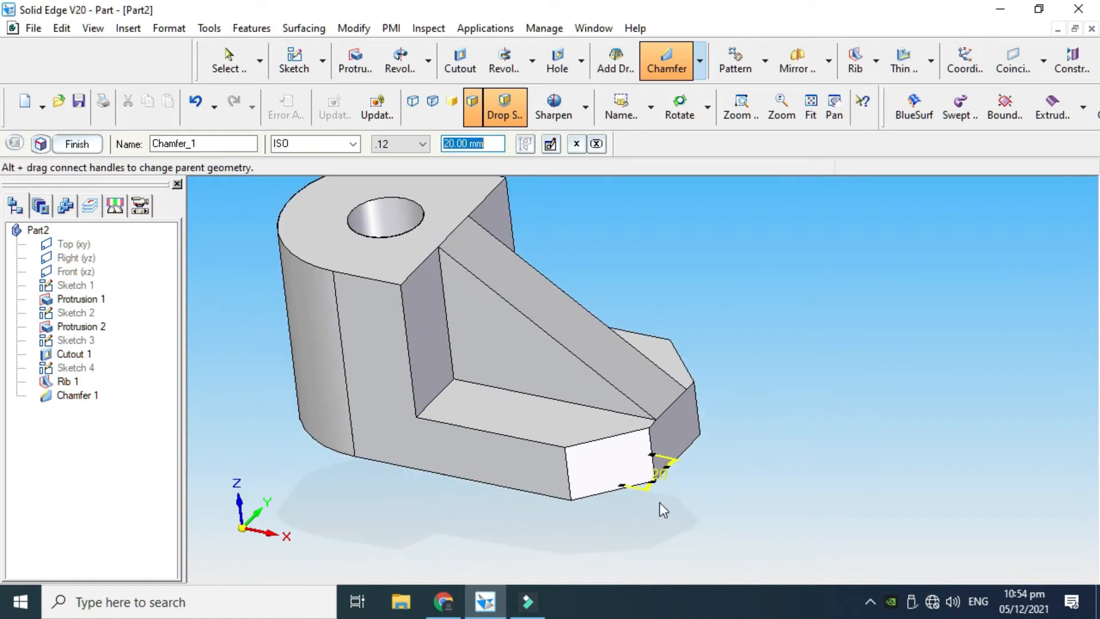
scroll(658, 506, "down", 1)
left_click(75, 144)
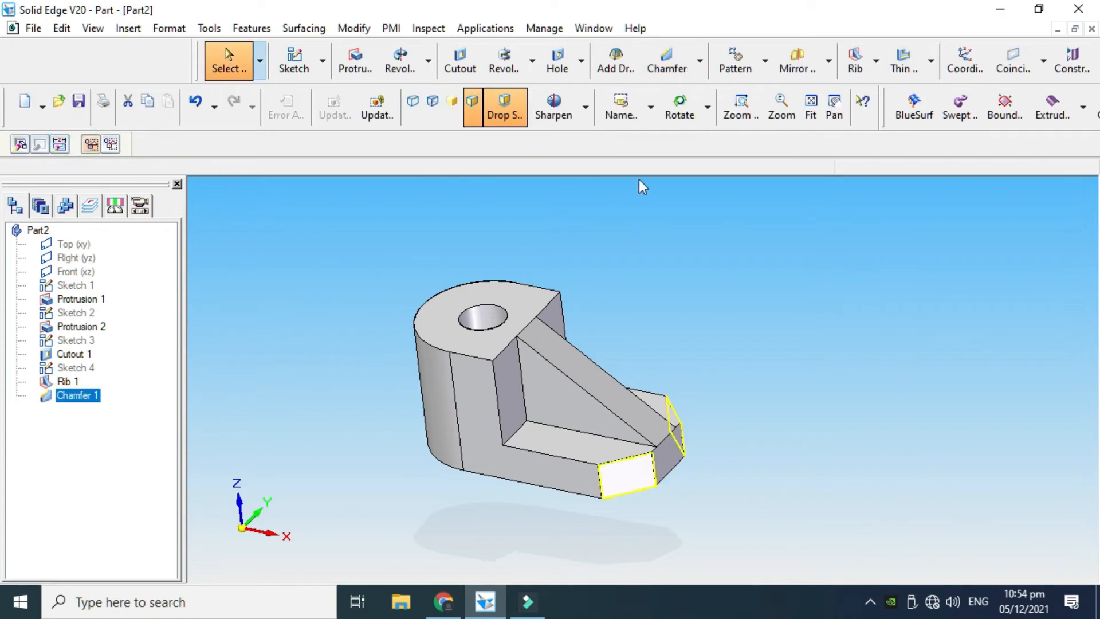
left_click(621, 268)
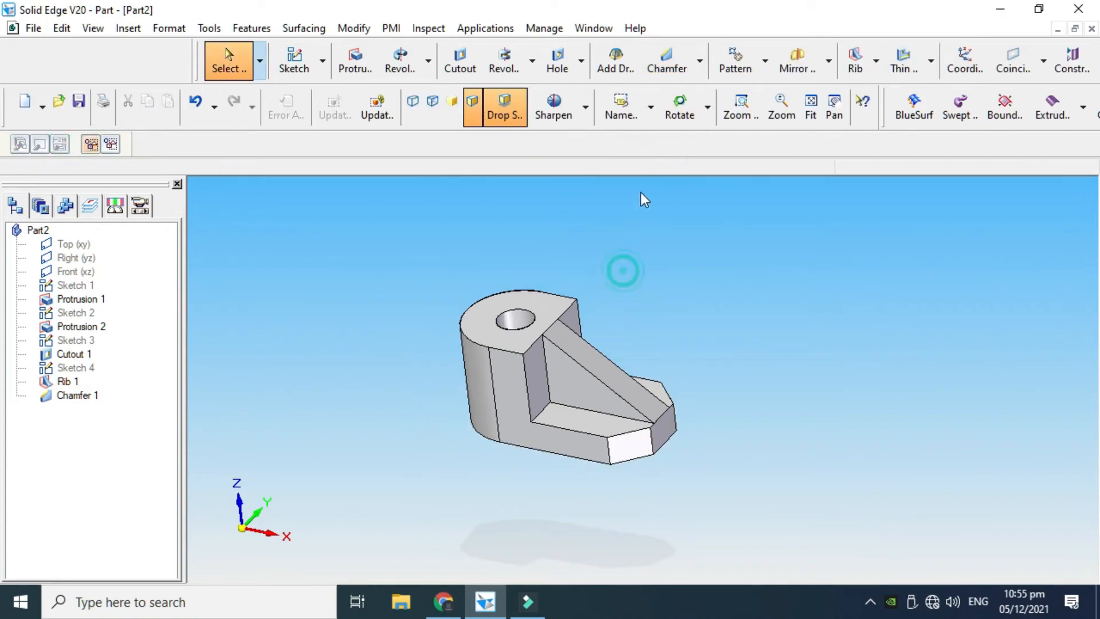
left_click(664, 114)
left_click_drag(645, 229, 661, 281)
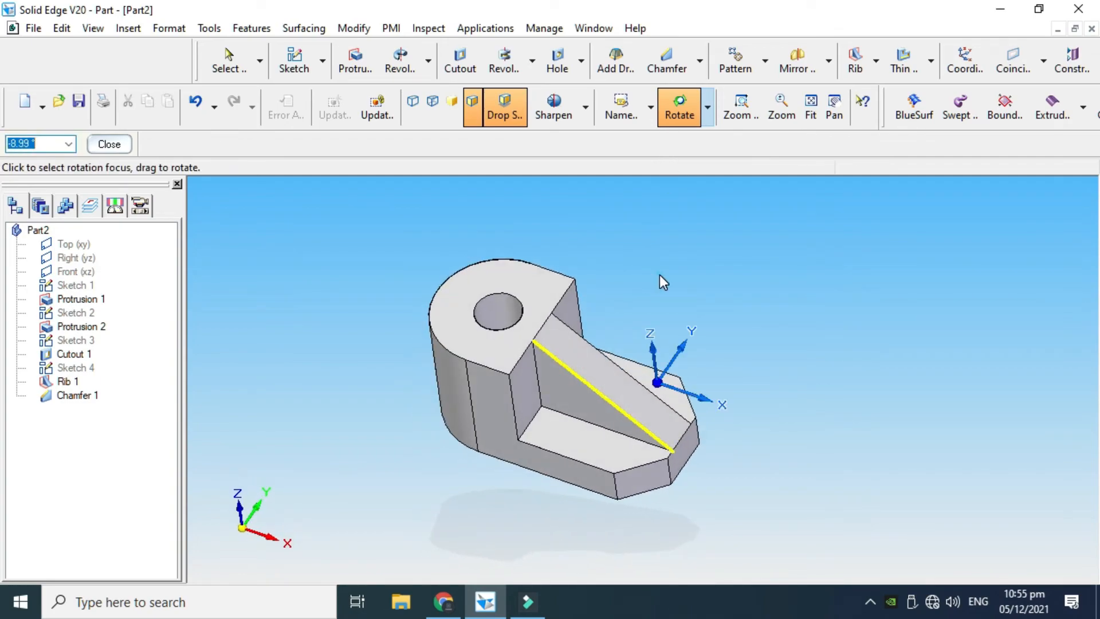
key("Escape")
right_click(709, 254)
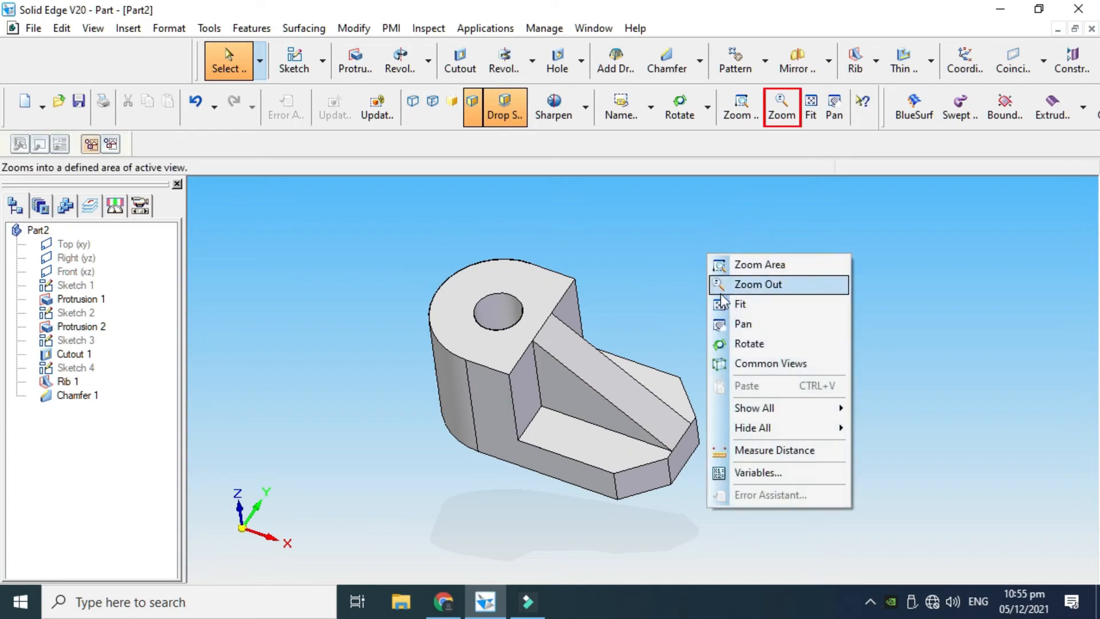
left_click(725, 344)
left_click_drag(692, 419, 687, 380)
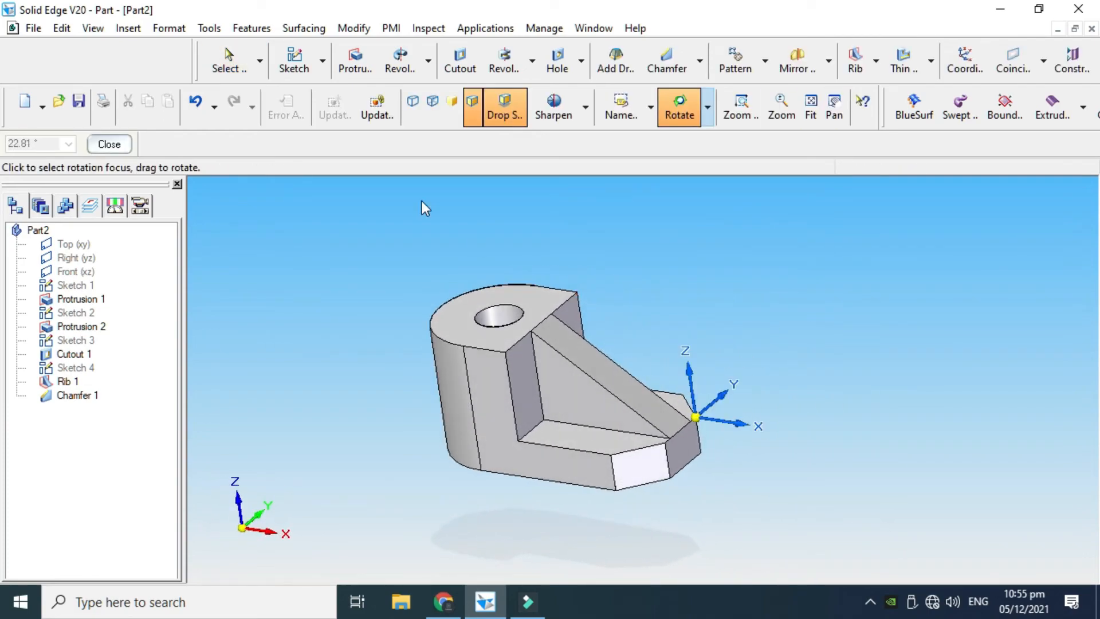
Paint the entire bracket body with the Gold style using Part Painter with the Body selection
left_click(168, 29)
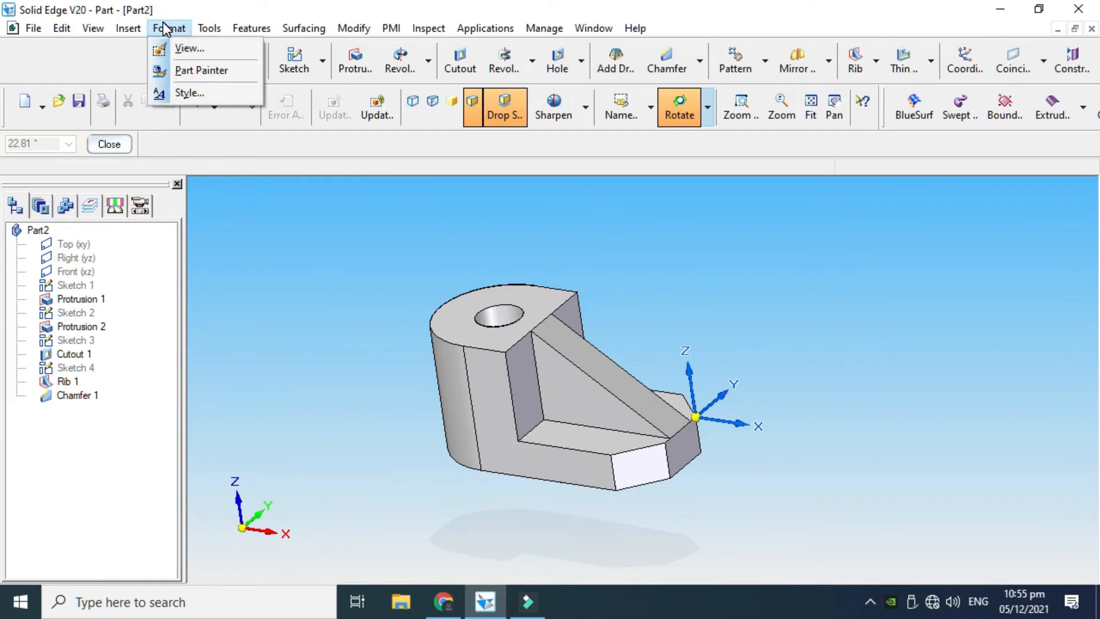
left_click(183, 69)
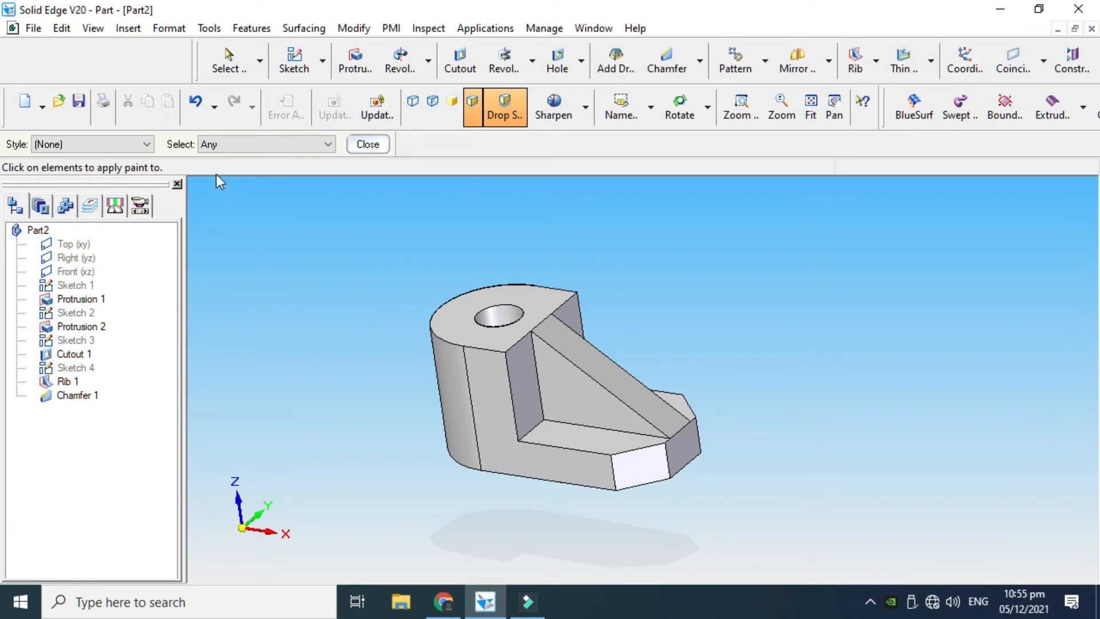
left_click(99, 146)
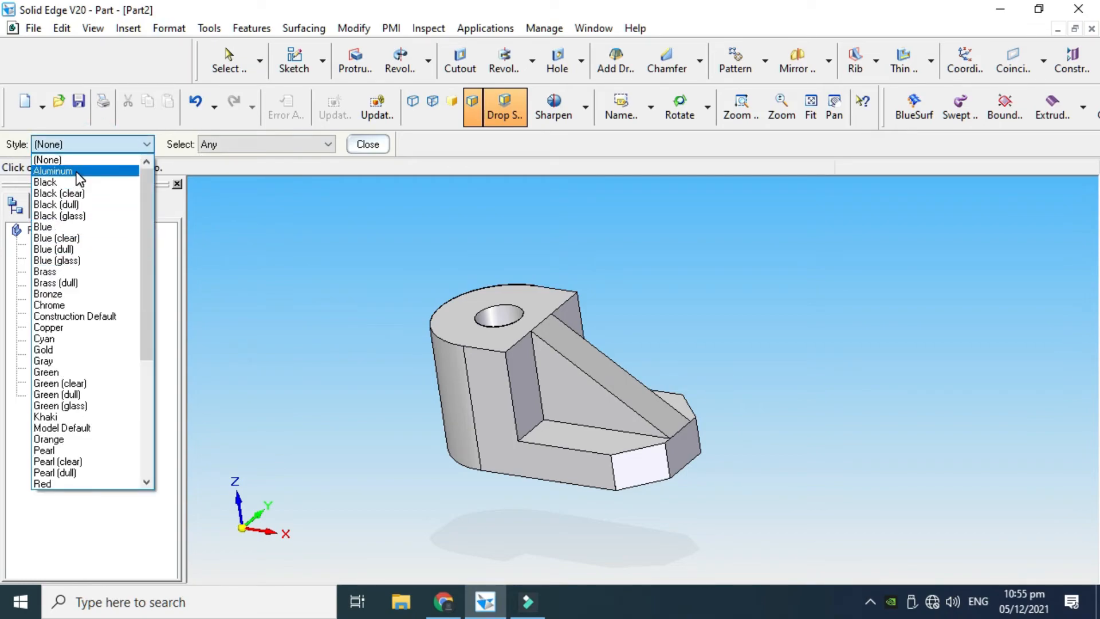
left_click(78, 349)
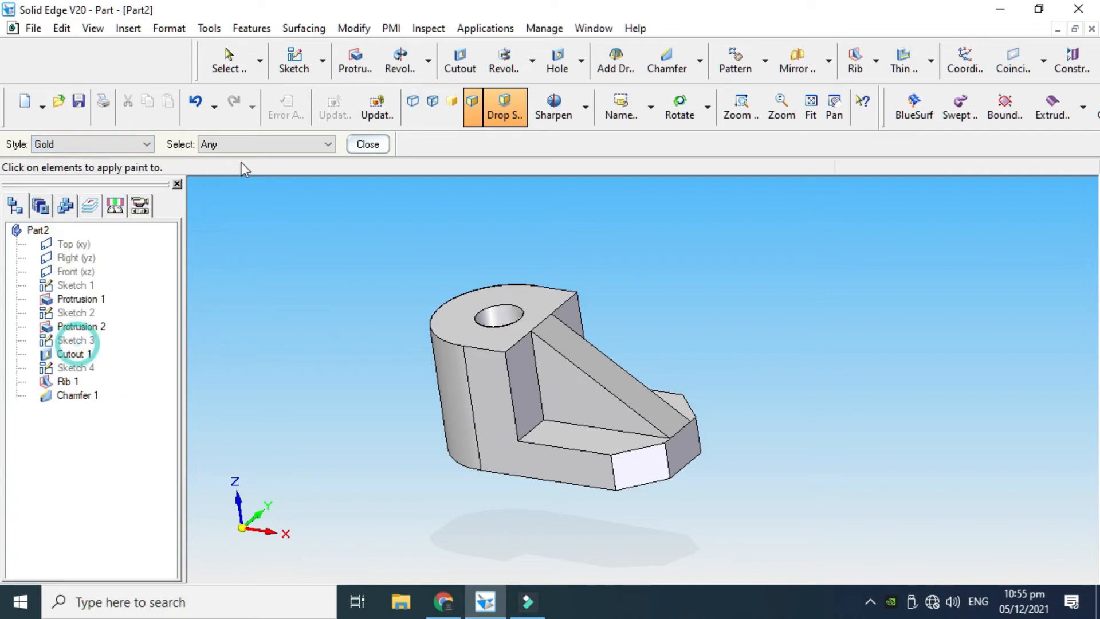
left_click(241, 144)
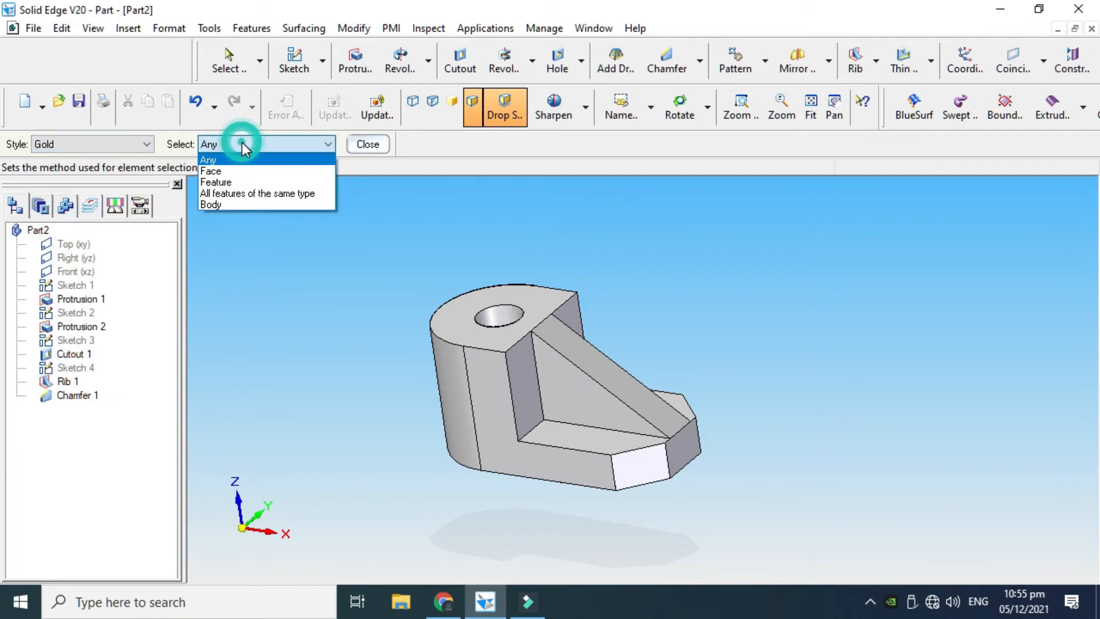
left_click(240, 204)
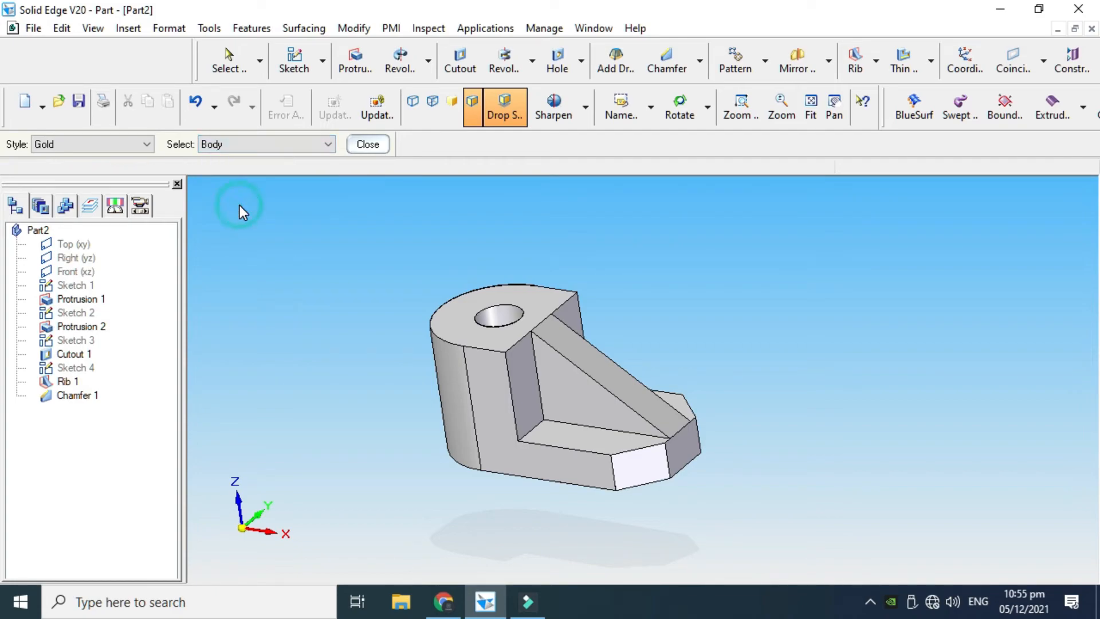
left_click(482, 320)
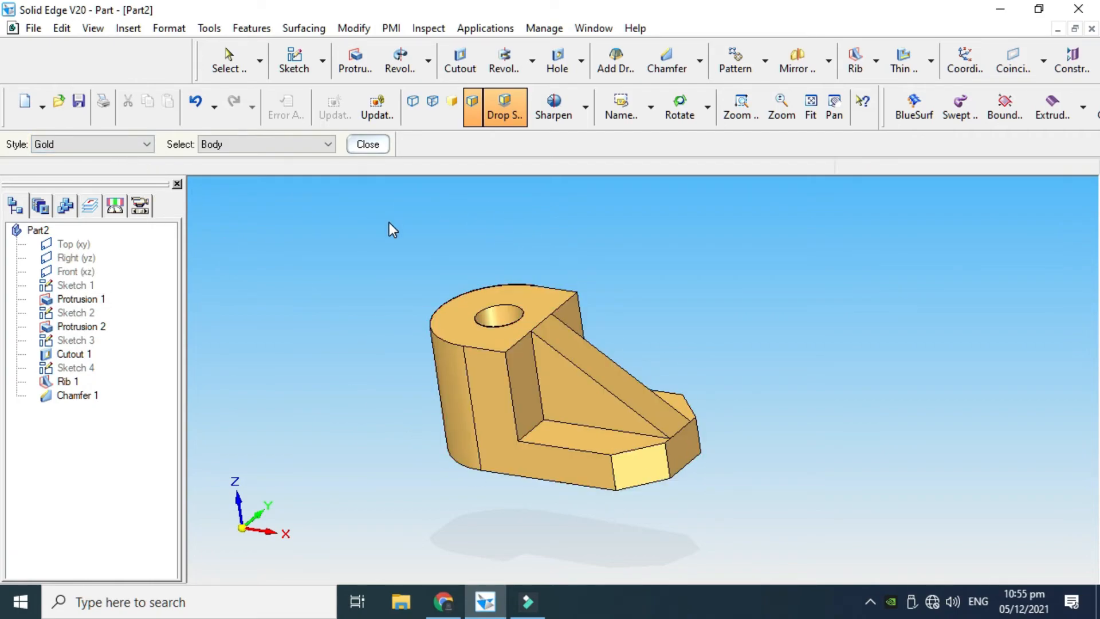
Paint only the top face of the round-ended block with the Steel style, using the Face selection
left_click(70, 144)
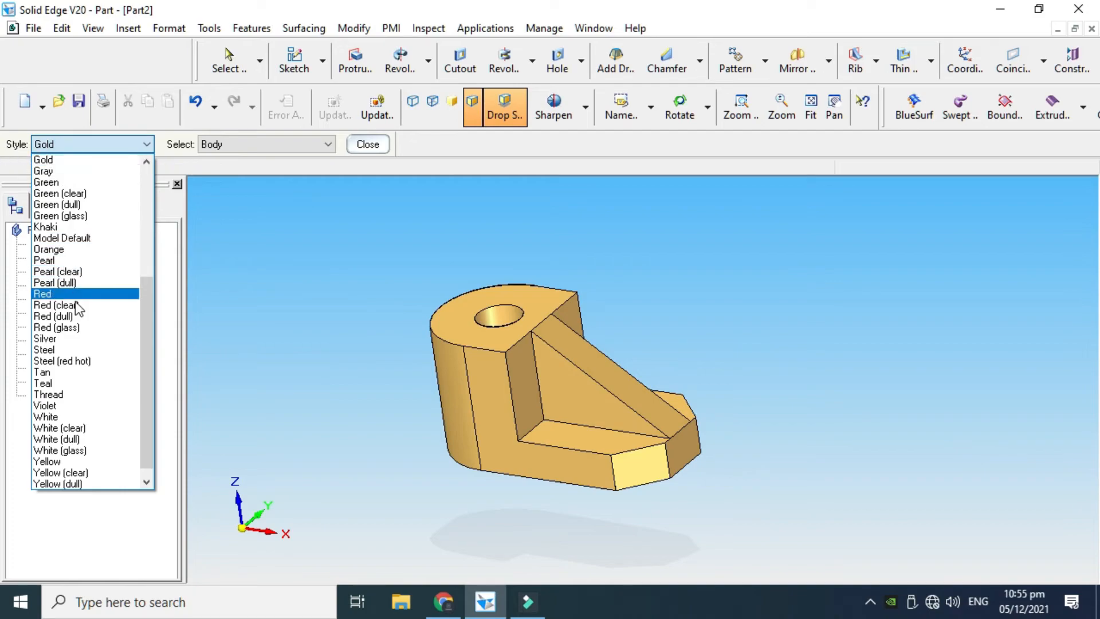
left_click(80, 350)
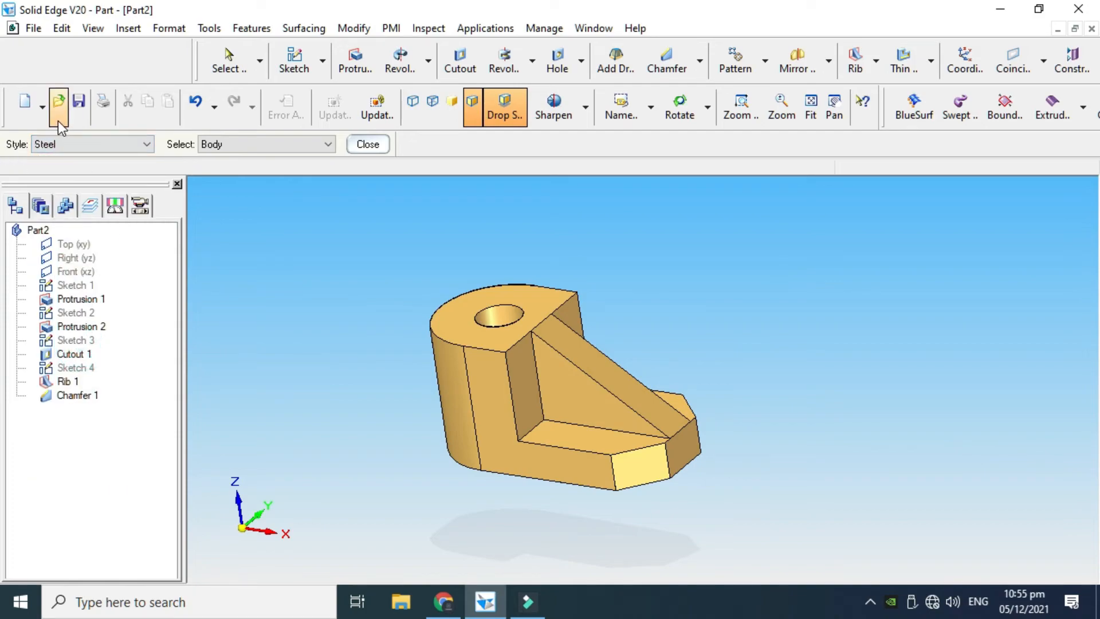
left_click(220, 145)
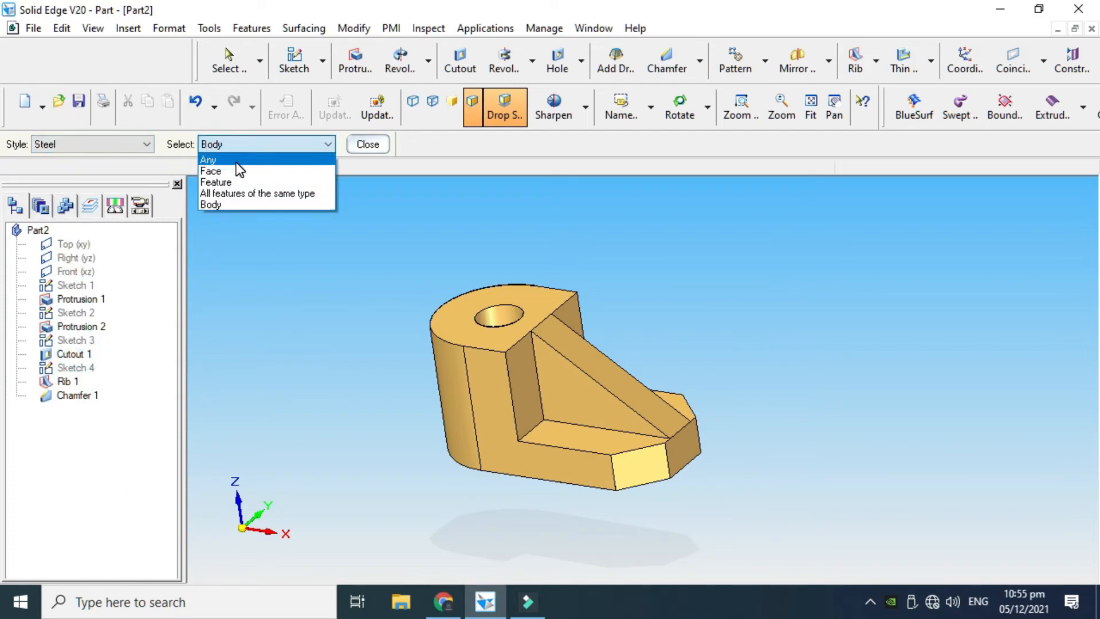
left_click(236, 171)
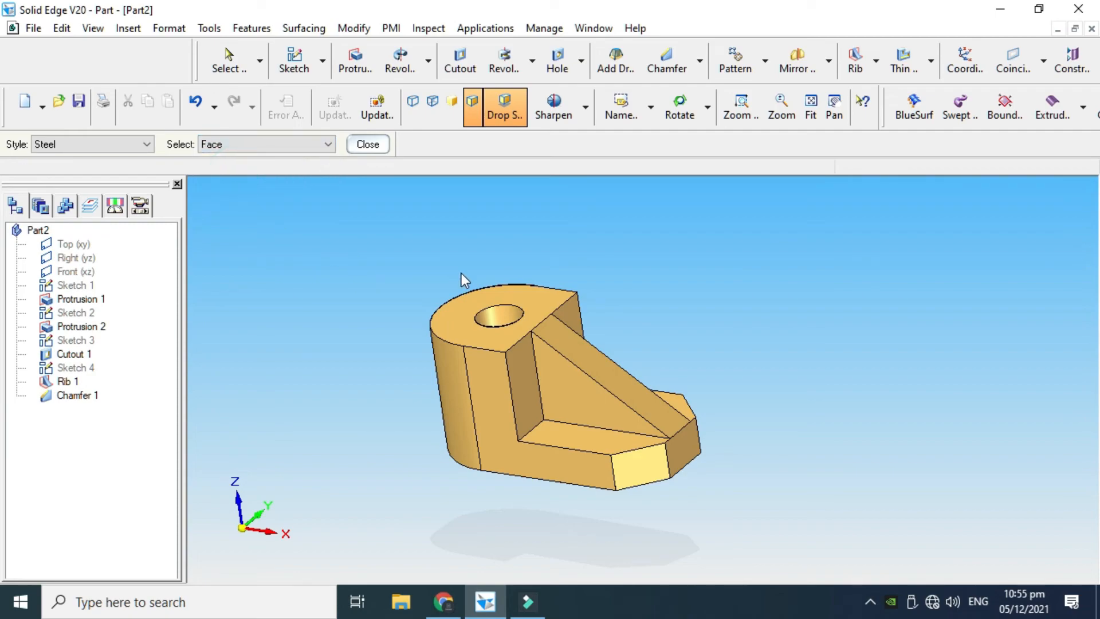
left_click(468, 319)
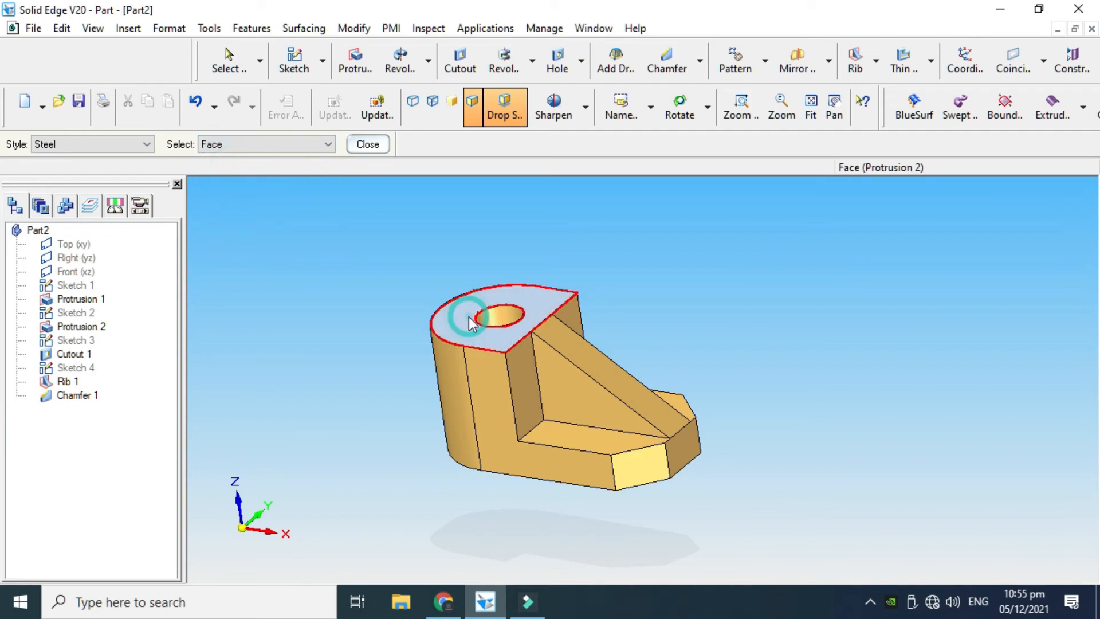
scroll(520, 308, "up", 1)
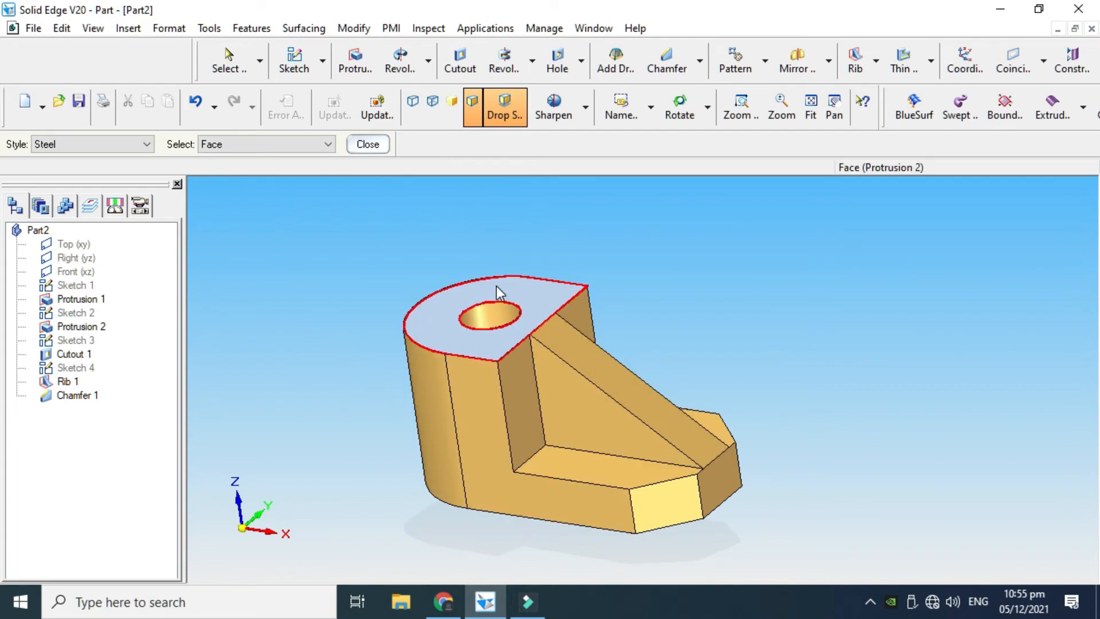
scroll(496, 286, "down", 1)
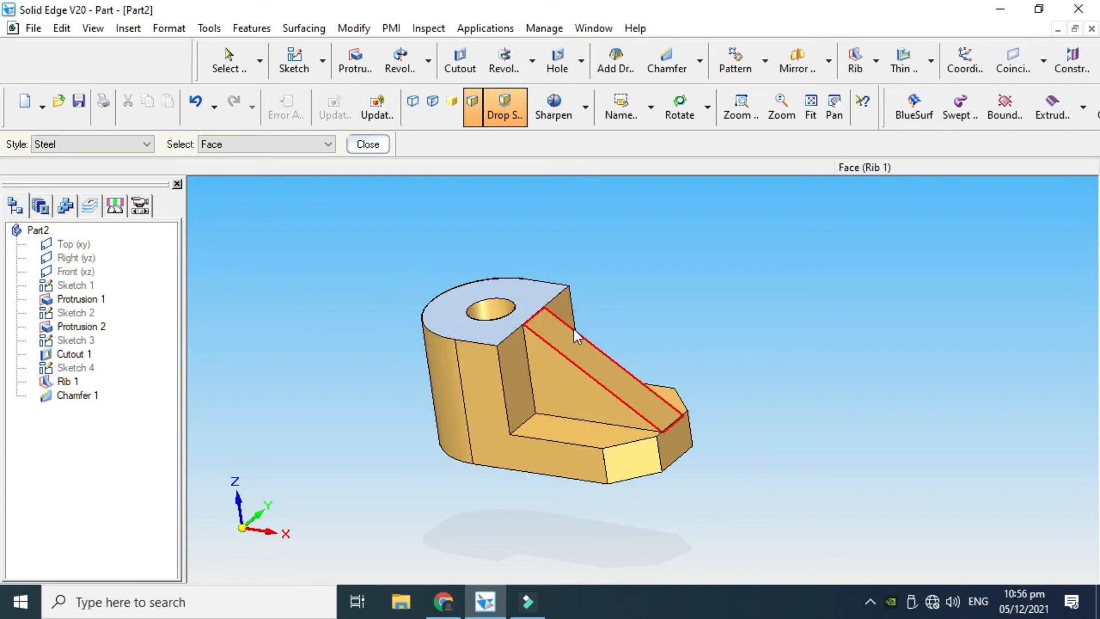
scroll(560, 288, "up", 1)
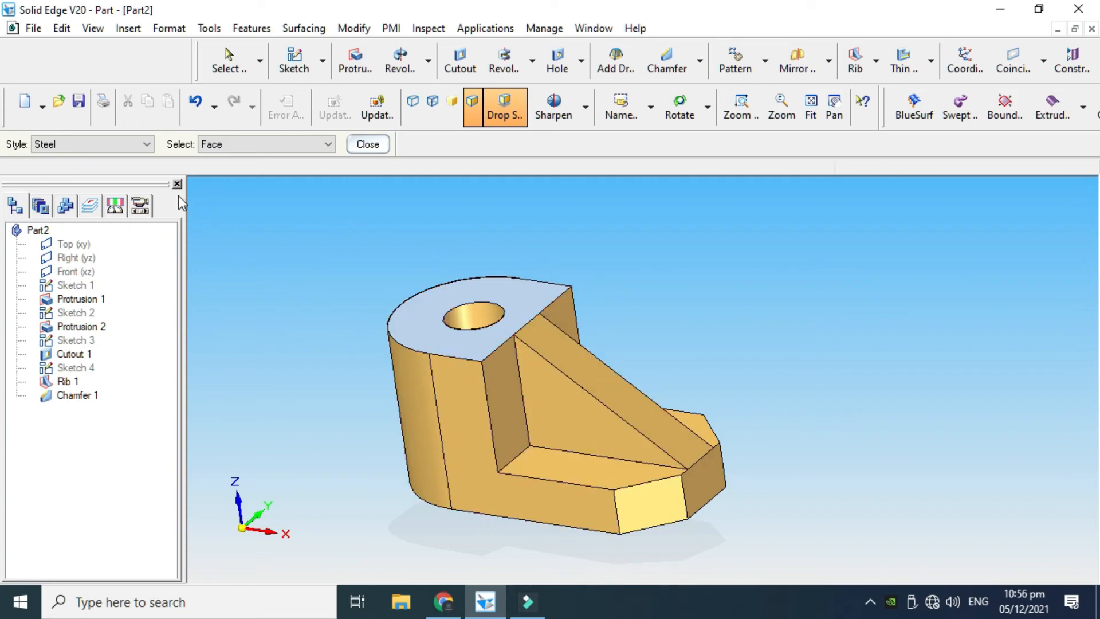
Paint the sloped rib with the Blue style using the Feature selection, and close Part Painter
left_click(94, 144)
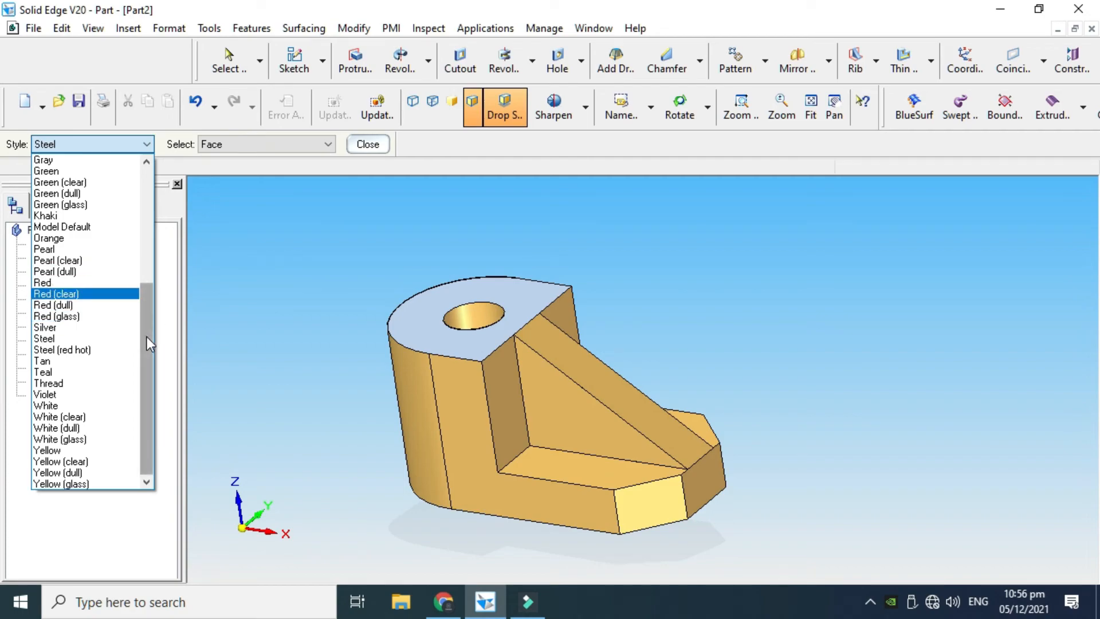
left_click_drag(142, 343, 140, 243)
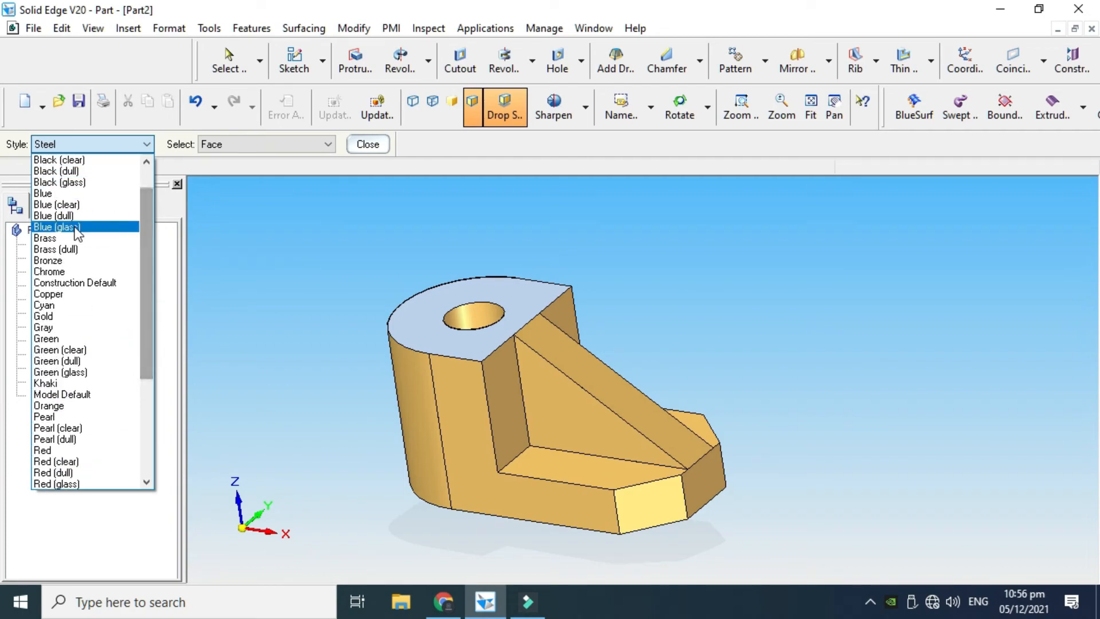
left_click(60, 193)
left_click(242, 141)
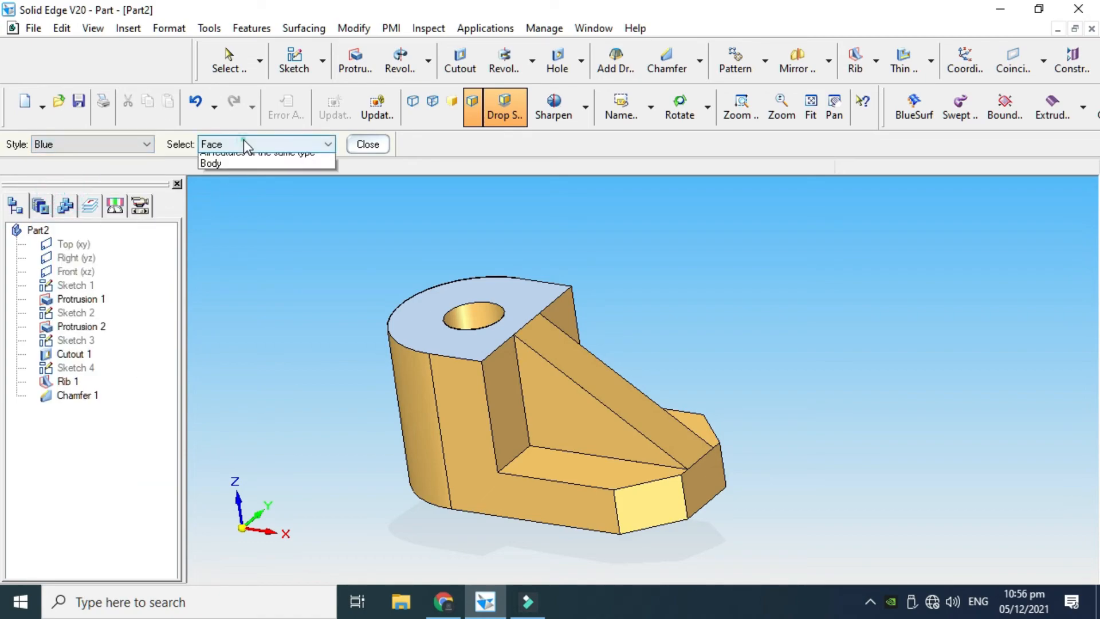
left_click(236, 176)
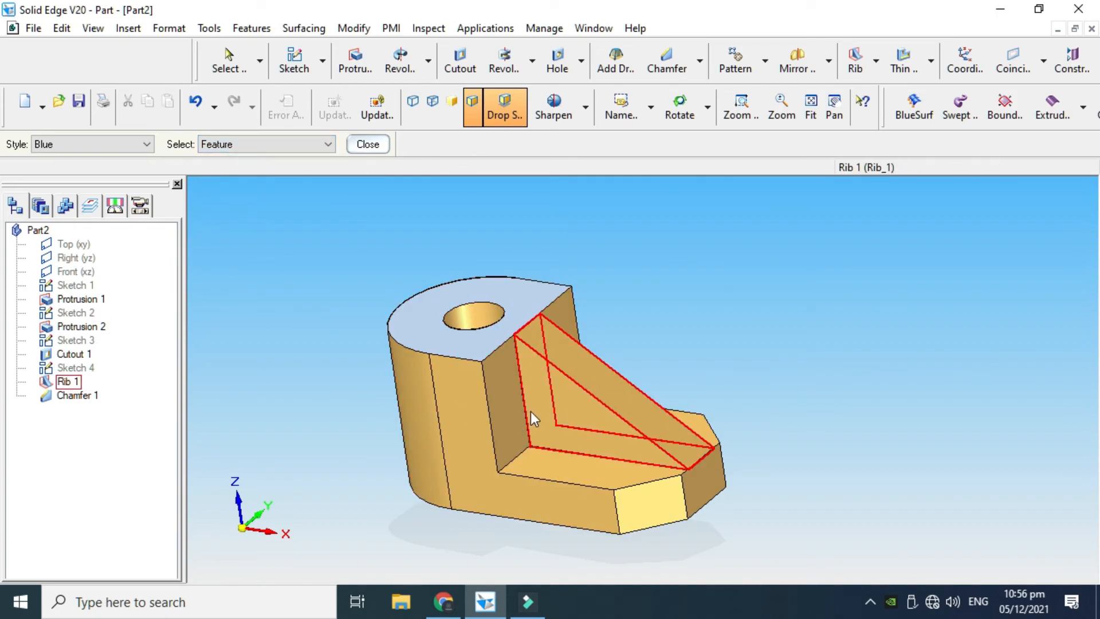
left_click(583, 372)
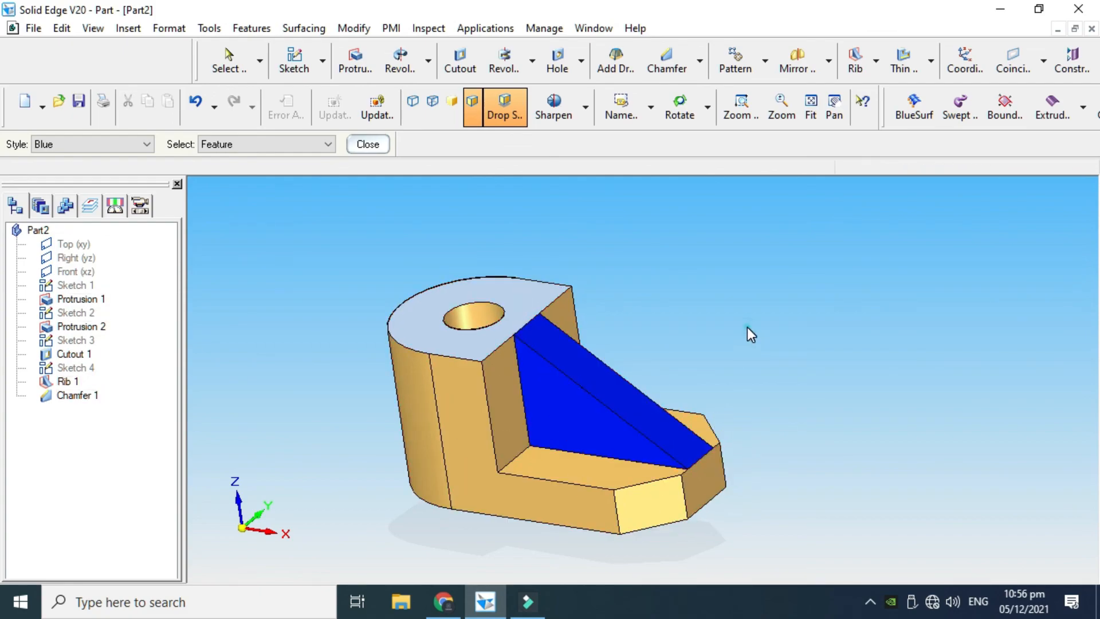
left_click(386, 143)
Examine the painted bracket from several angles, rotating the model and zooming in on it
scroll(582, 332, "down", 2)
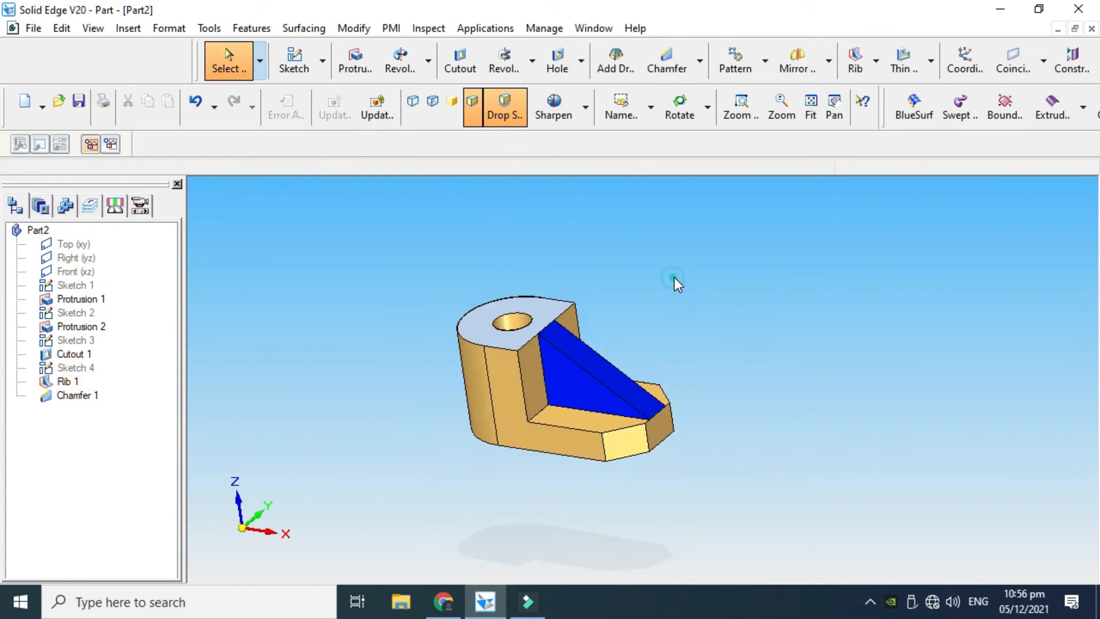
right_click(679, 225)
left_click(721, 317)
left_click_drag(714, 301, 725, 322)
scroll(644, 344, "up", 1)
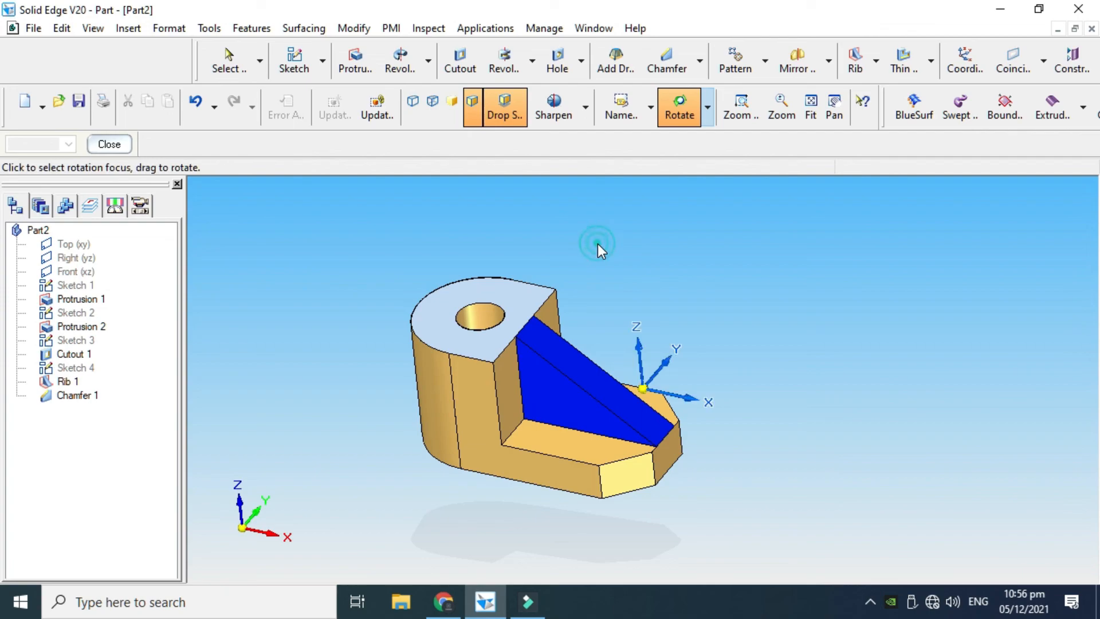
key("Escape")
right_click(617, 230)
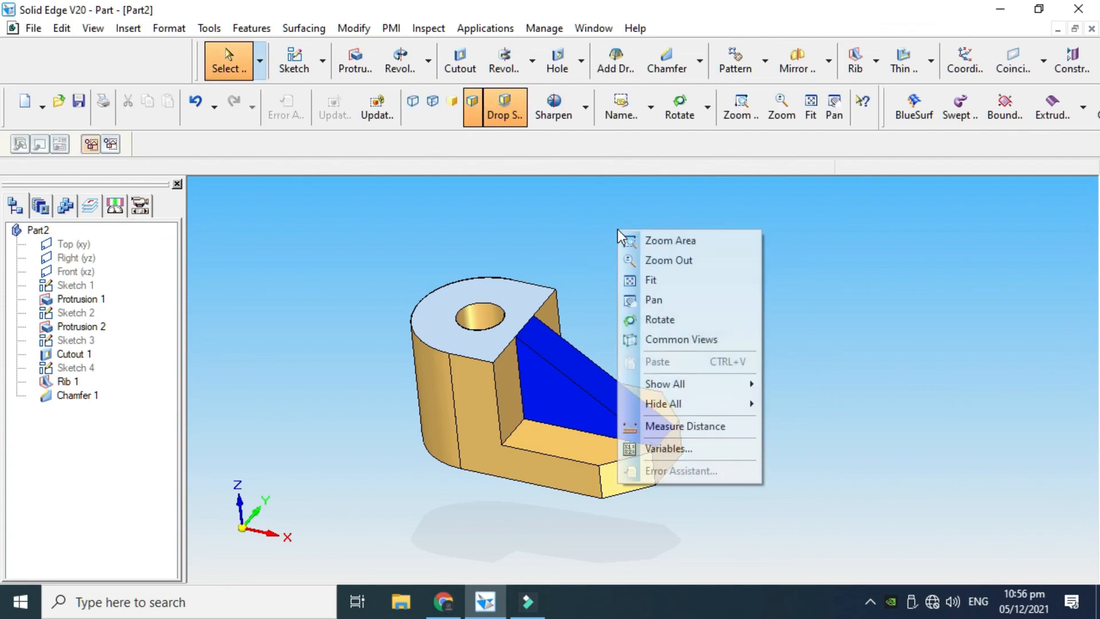
left_click(644, 319)
mouse_move(608, 331)
left_mouse_down()
mouse_move(504, 249)
mouse_move(510, 288)
mouse_move(420, 325)
mouse_move(441, 365)
mouse_move(570, 326)
mouse_move(613, 280)
mouse_move(604, 228)
mouse_move(607, 335)
left_mouse_up()
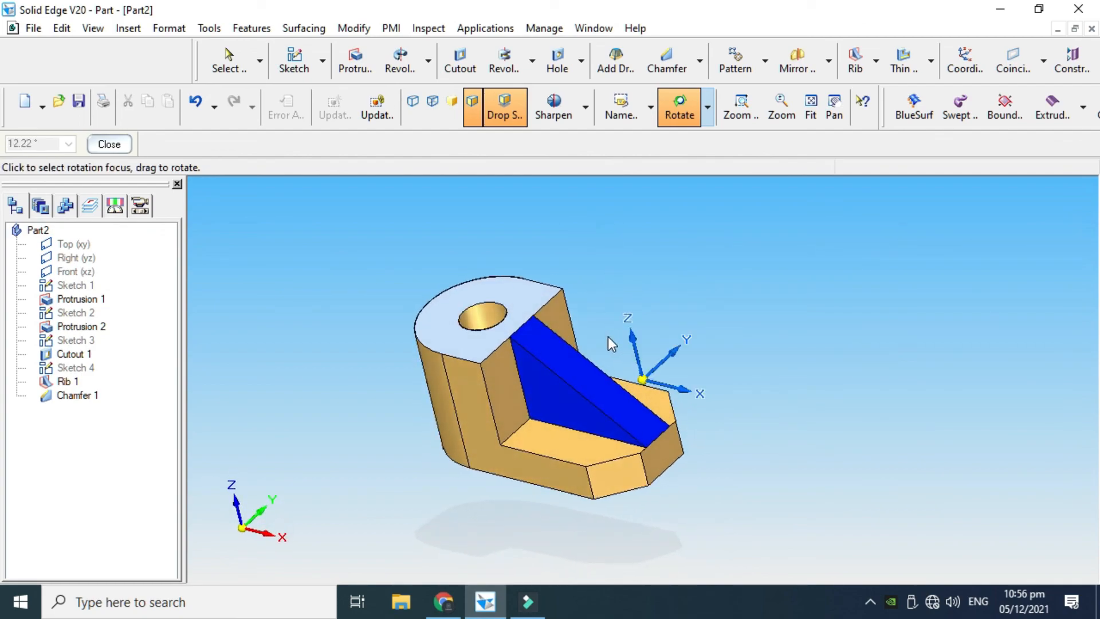
scroll(469, 346, "up", 2)
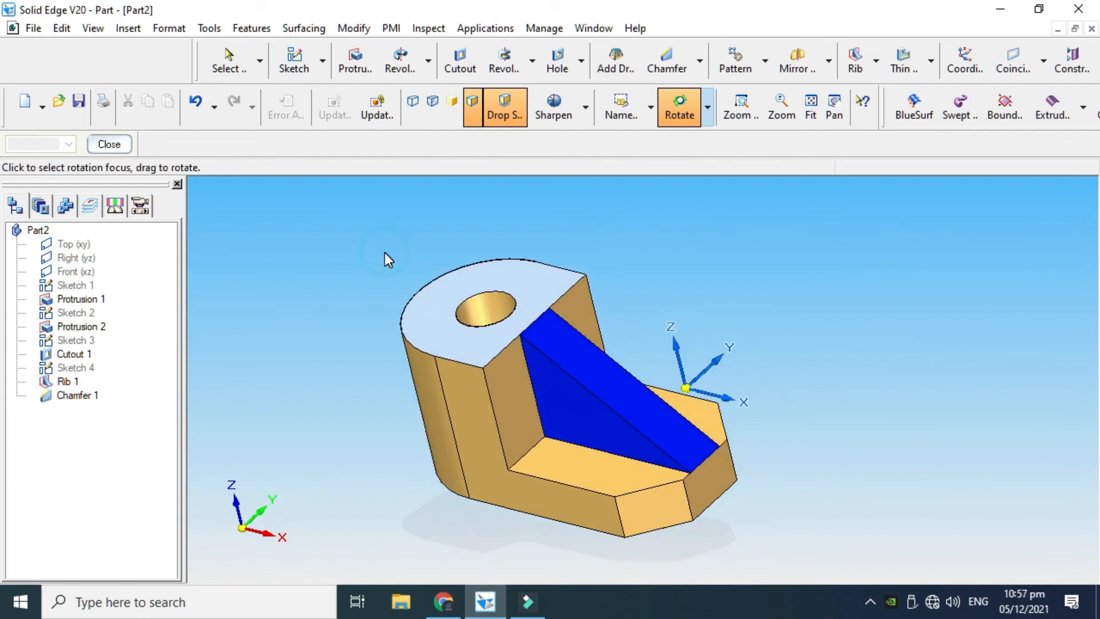